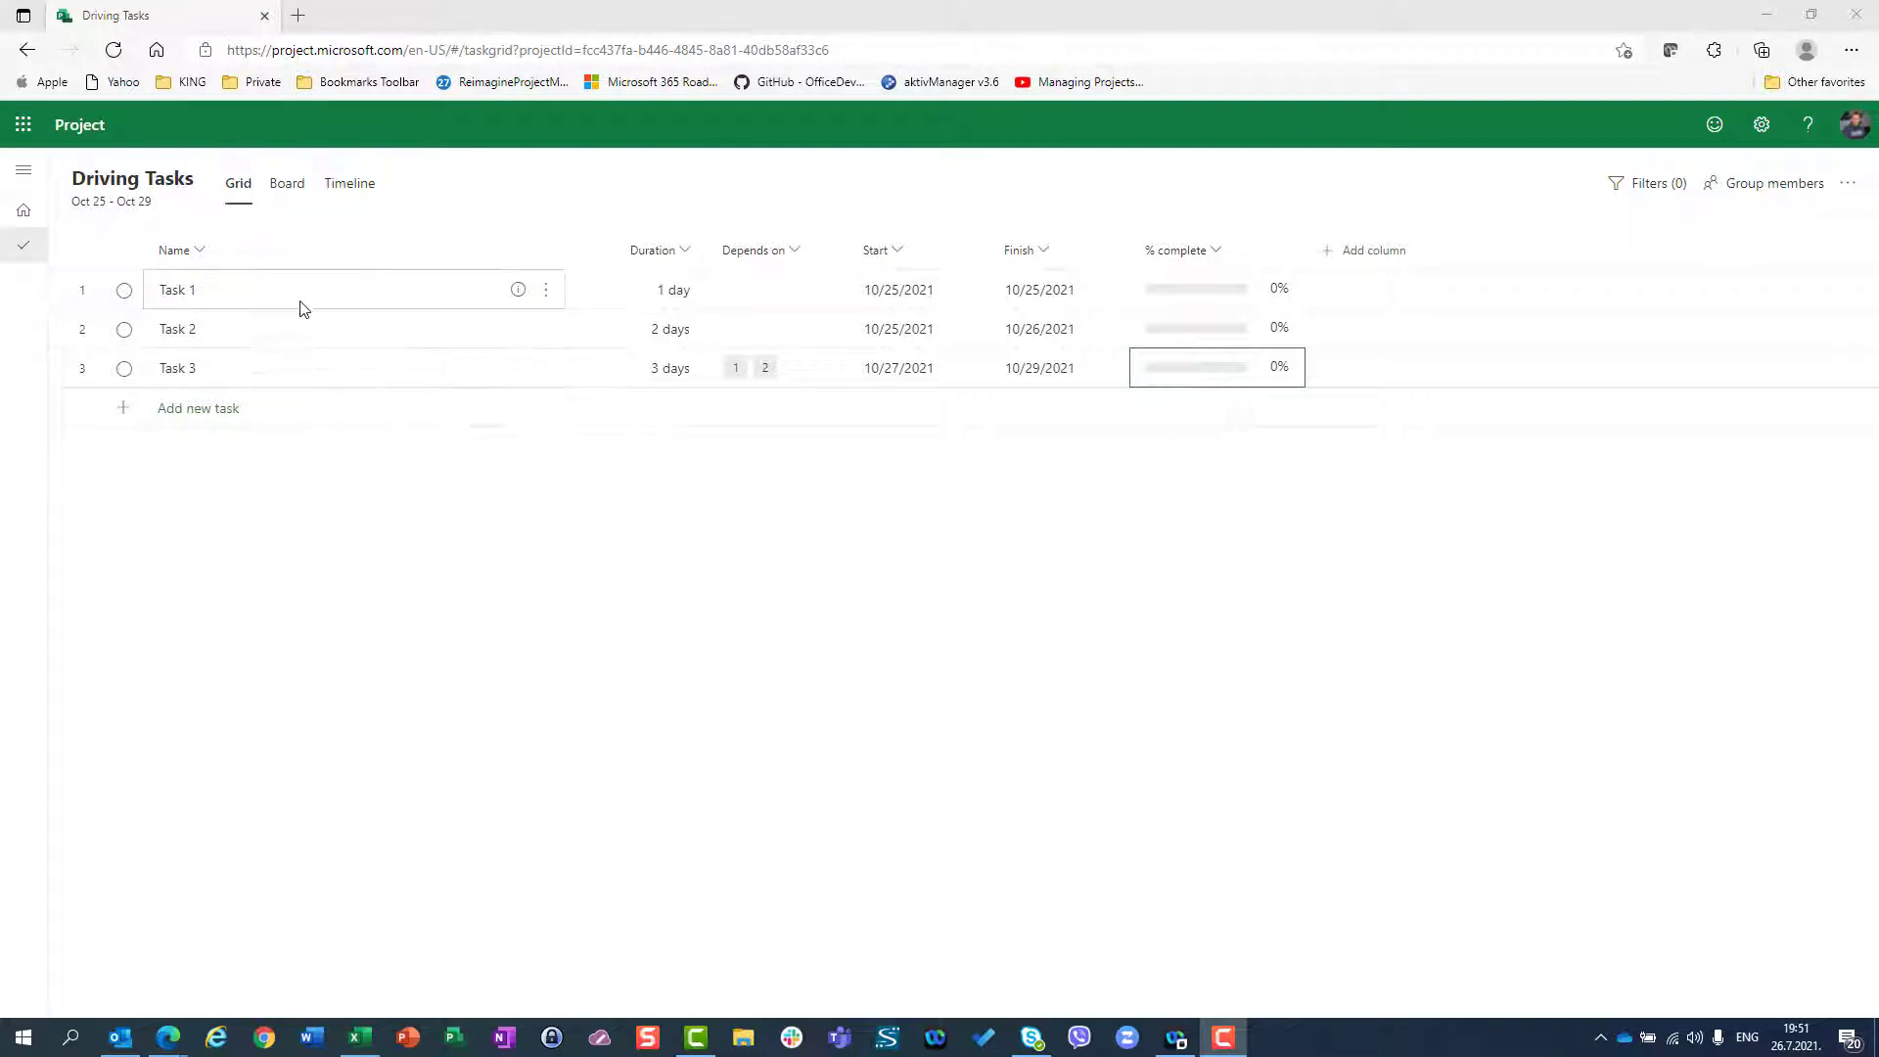
Scroll the timeline to Task 1 and inspect the Task 1 and Task 2 bars with their links
click(348, 182)
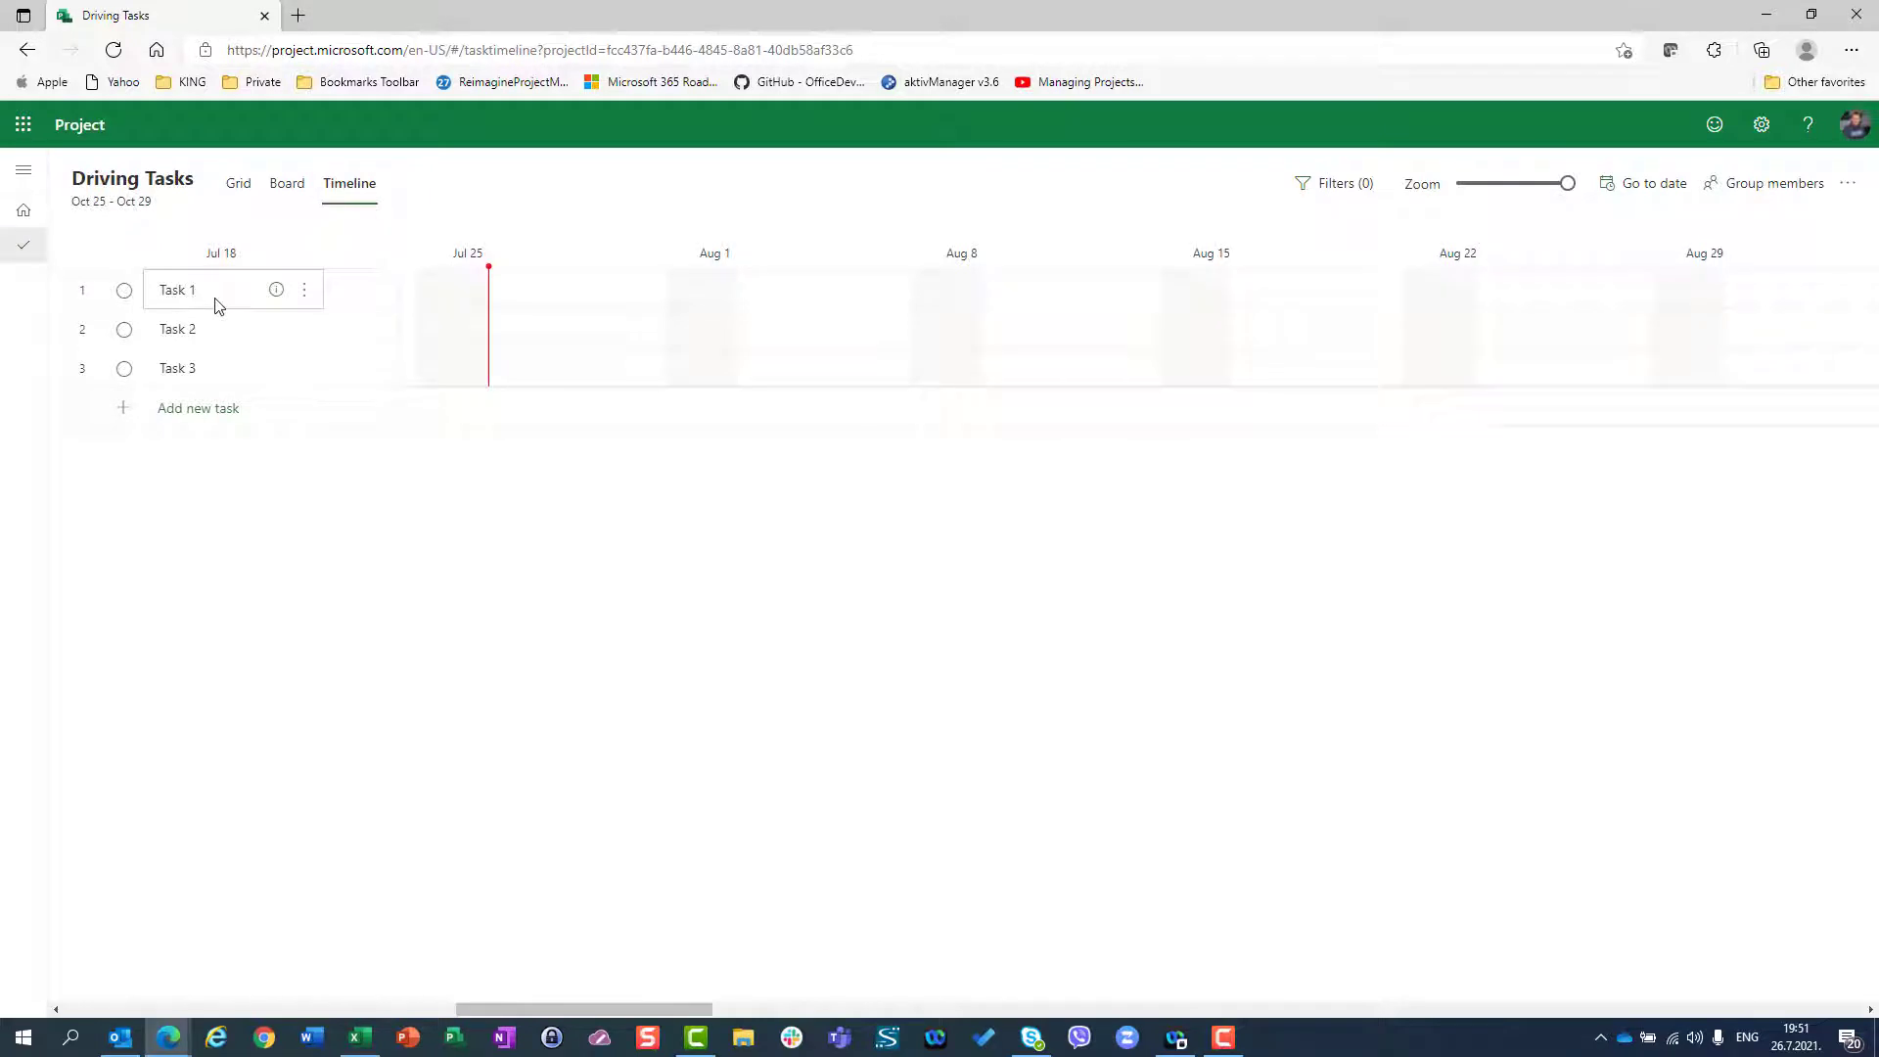
right_click(214, 304)
click(419, 290)
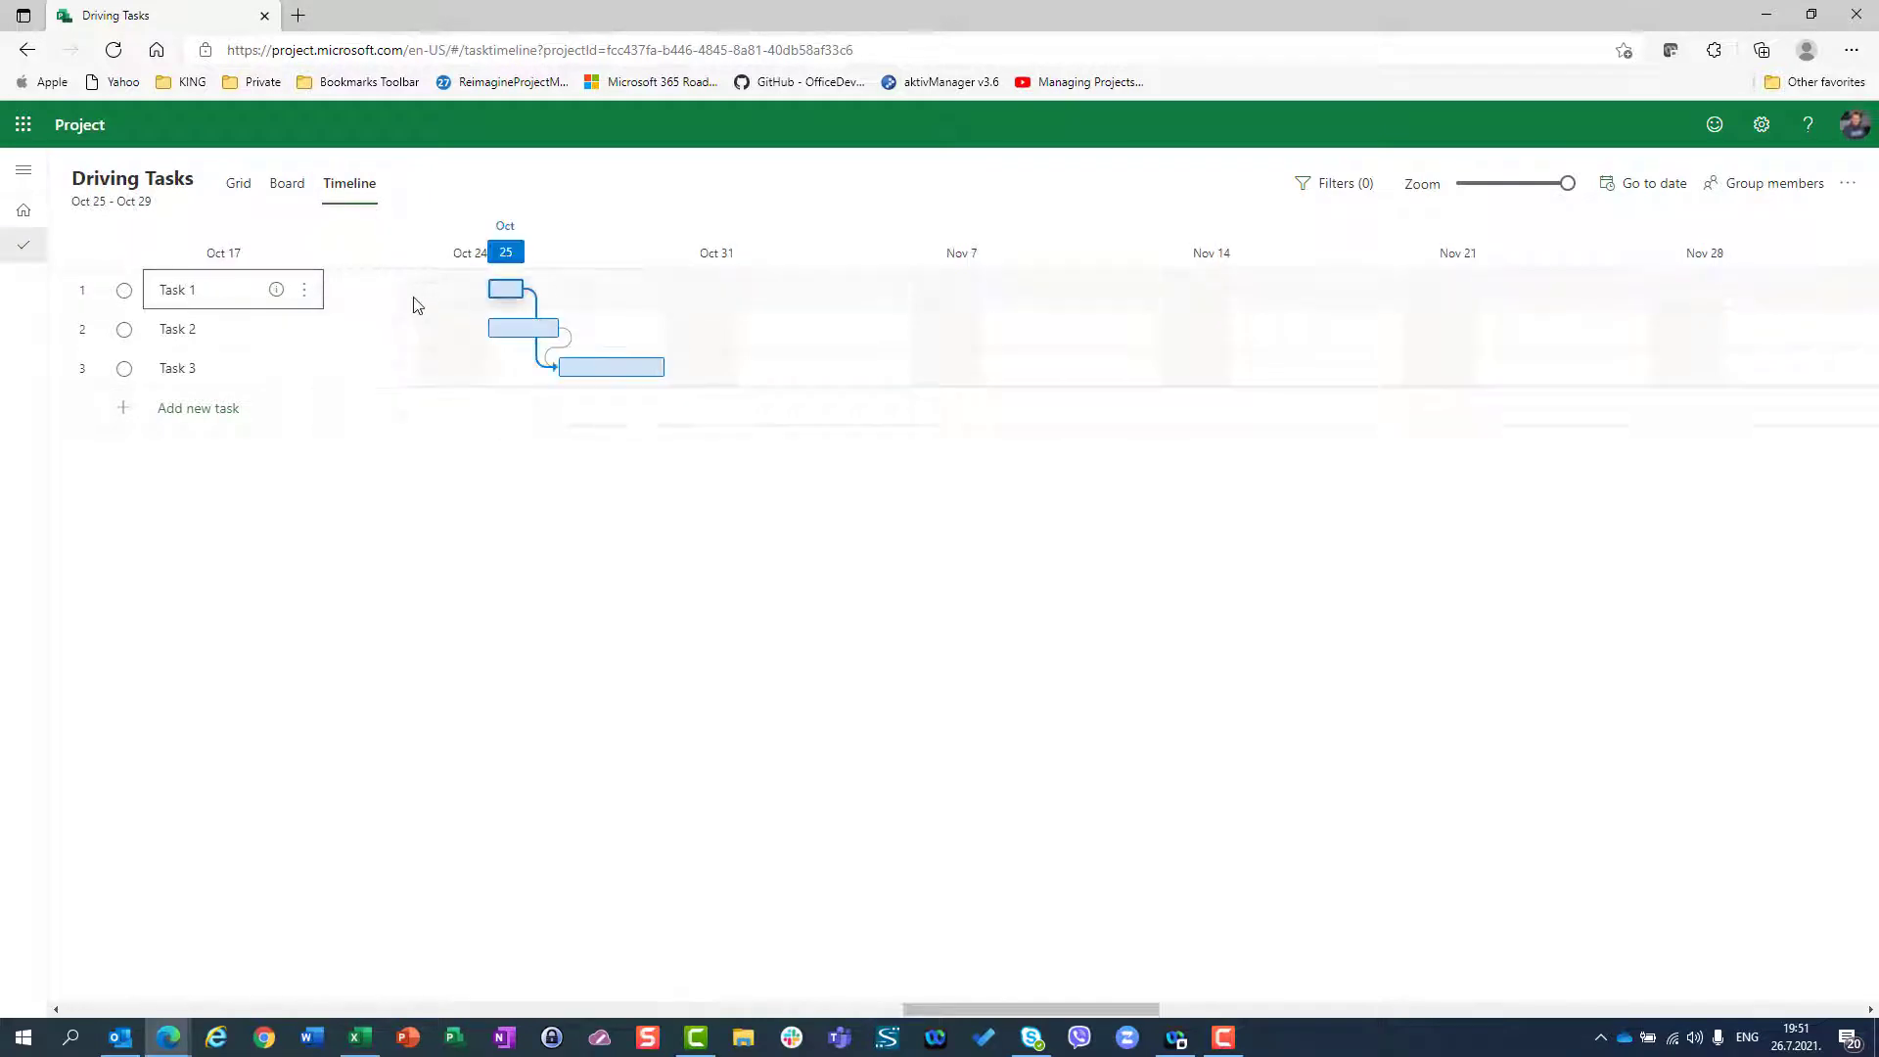
mouse_move(611, 367)
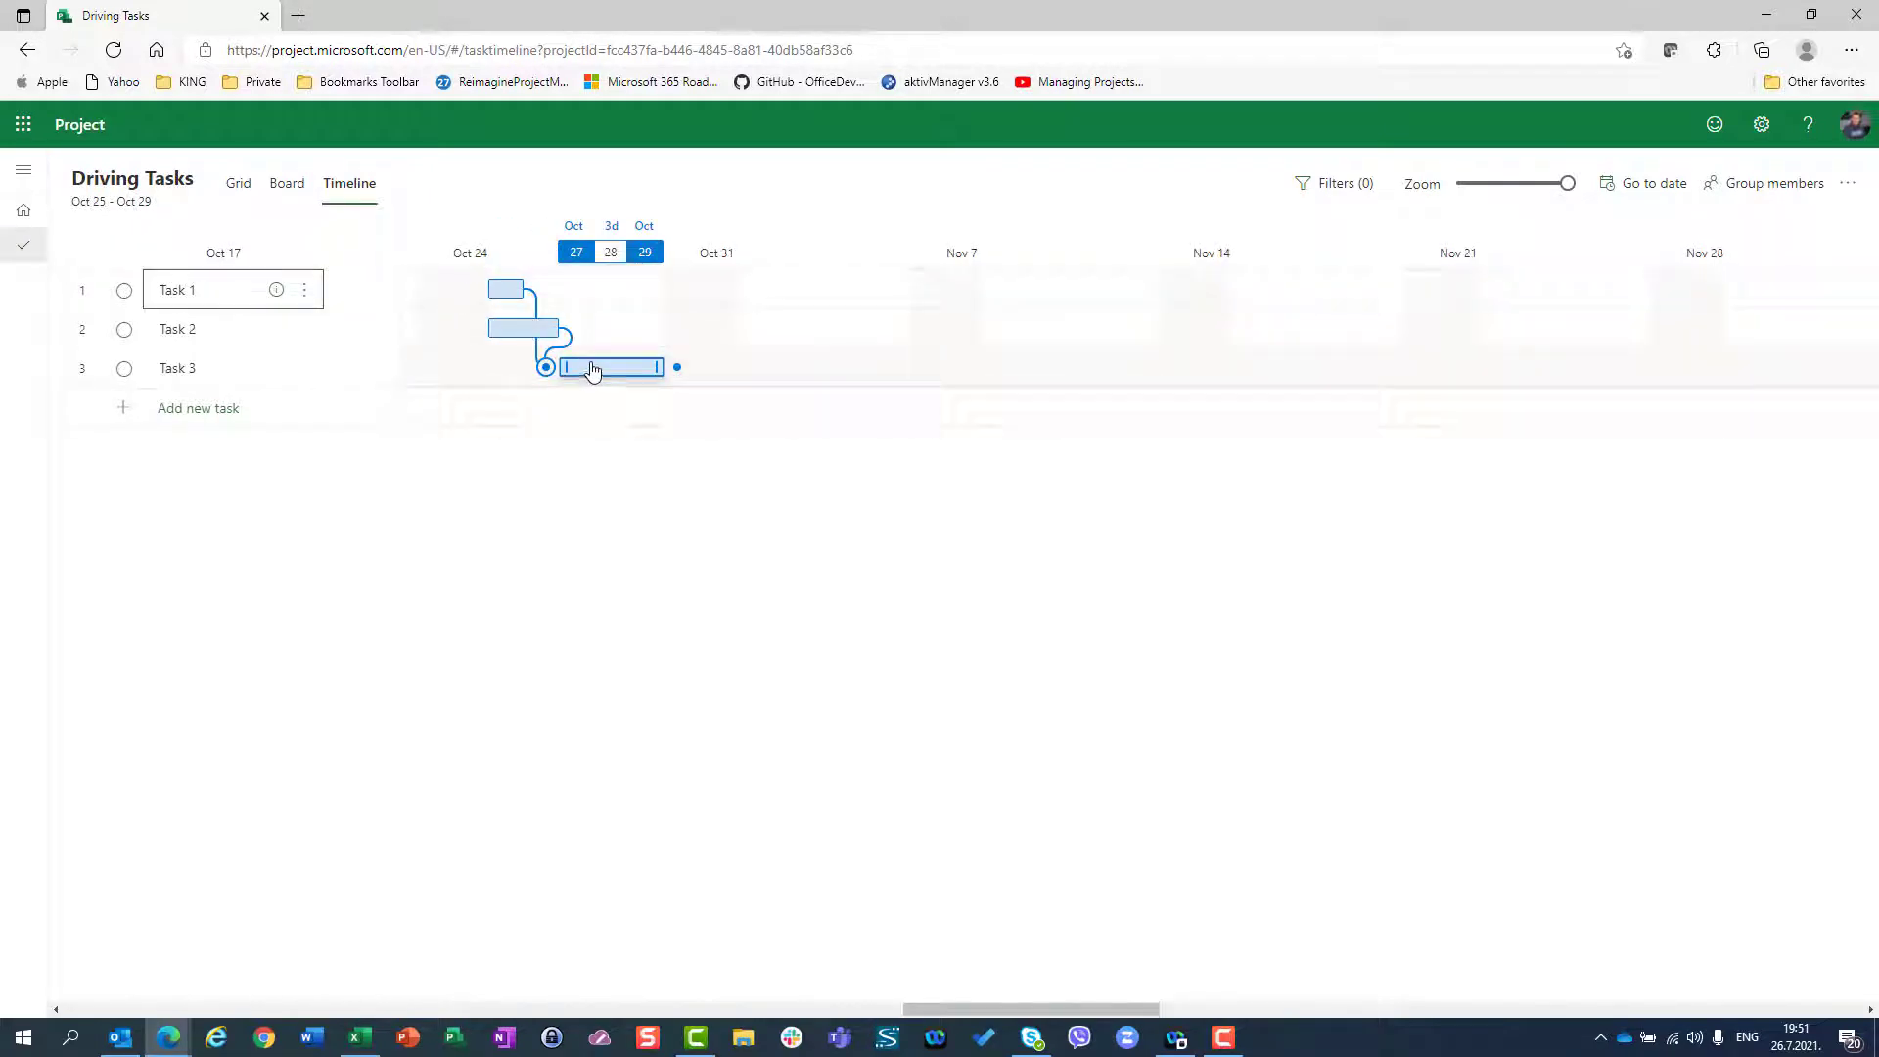
click(506, 291)
click(526, 332)
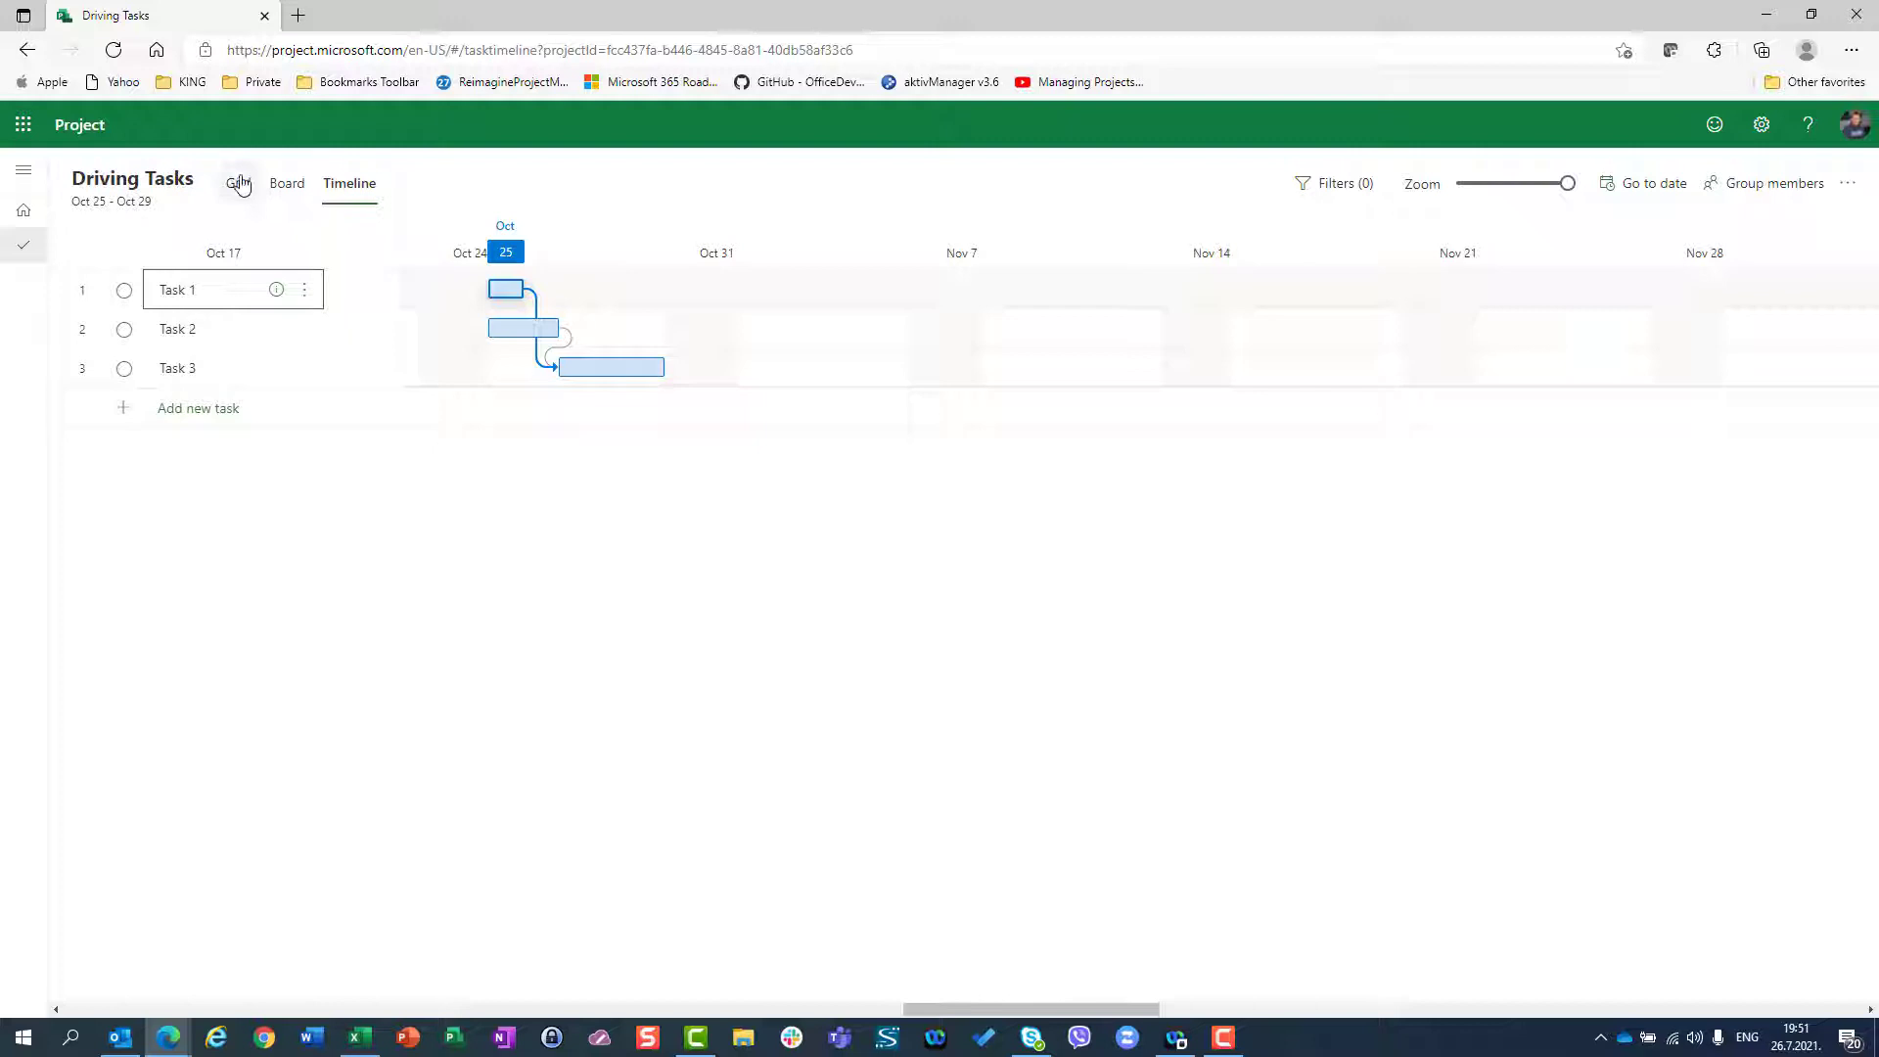
Back in the grid, review Task 3's details listing Task 2 under Depends on
click(238, 184)
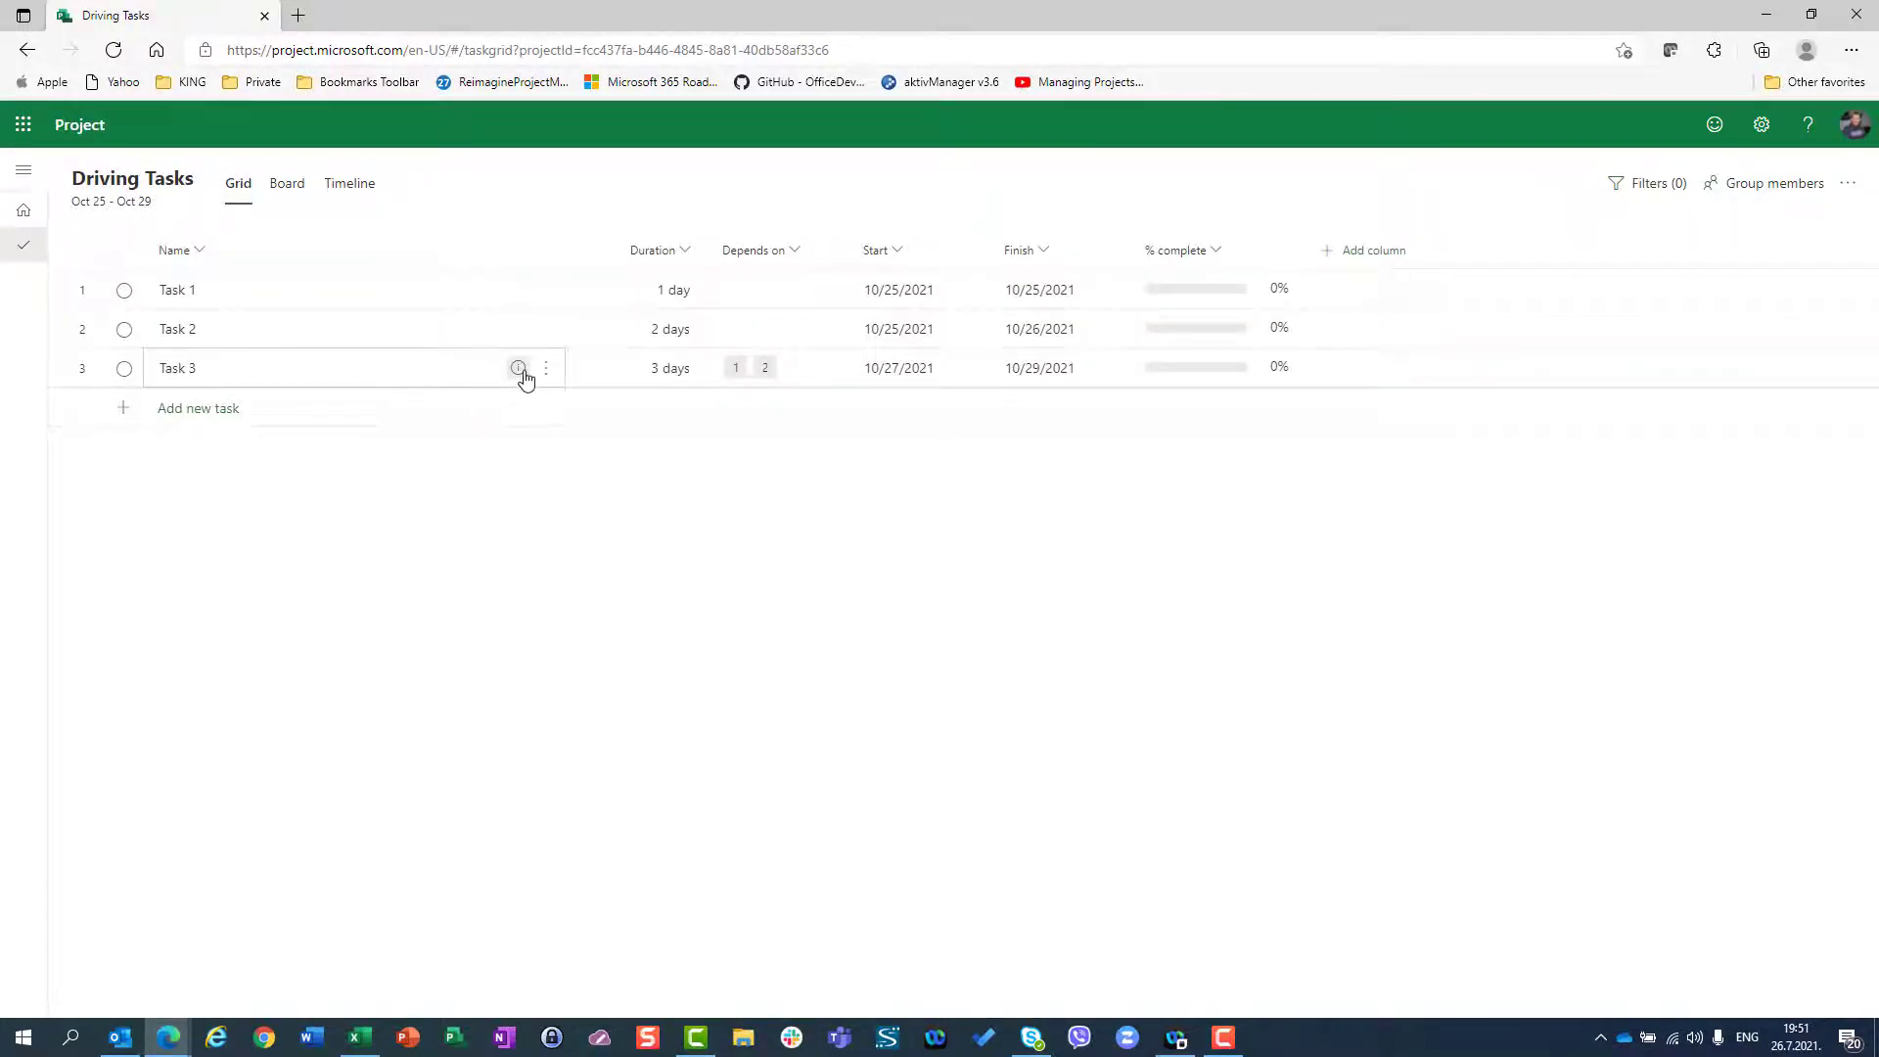
click(520, 370)
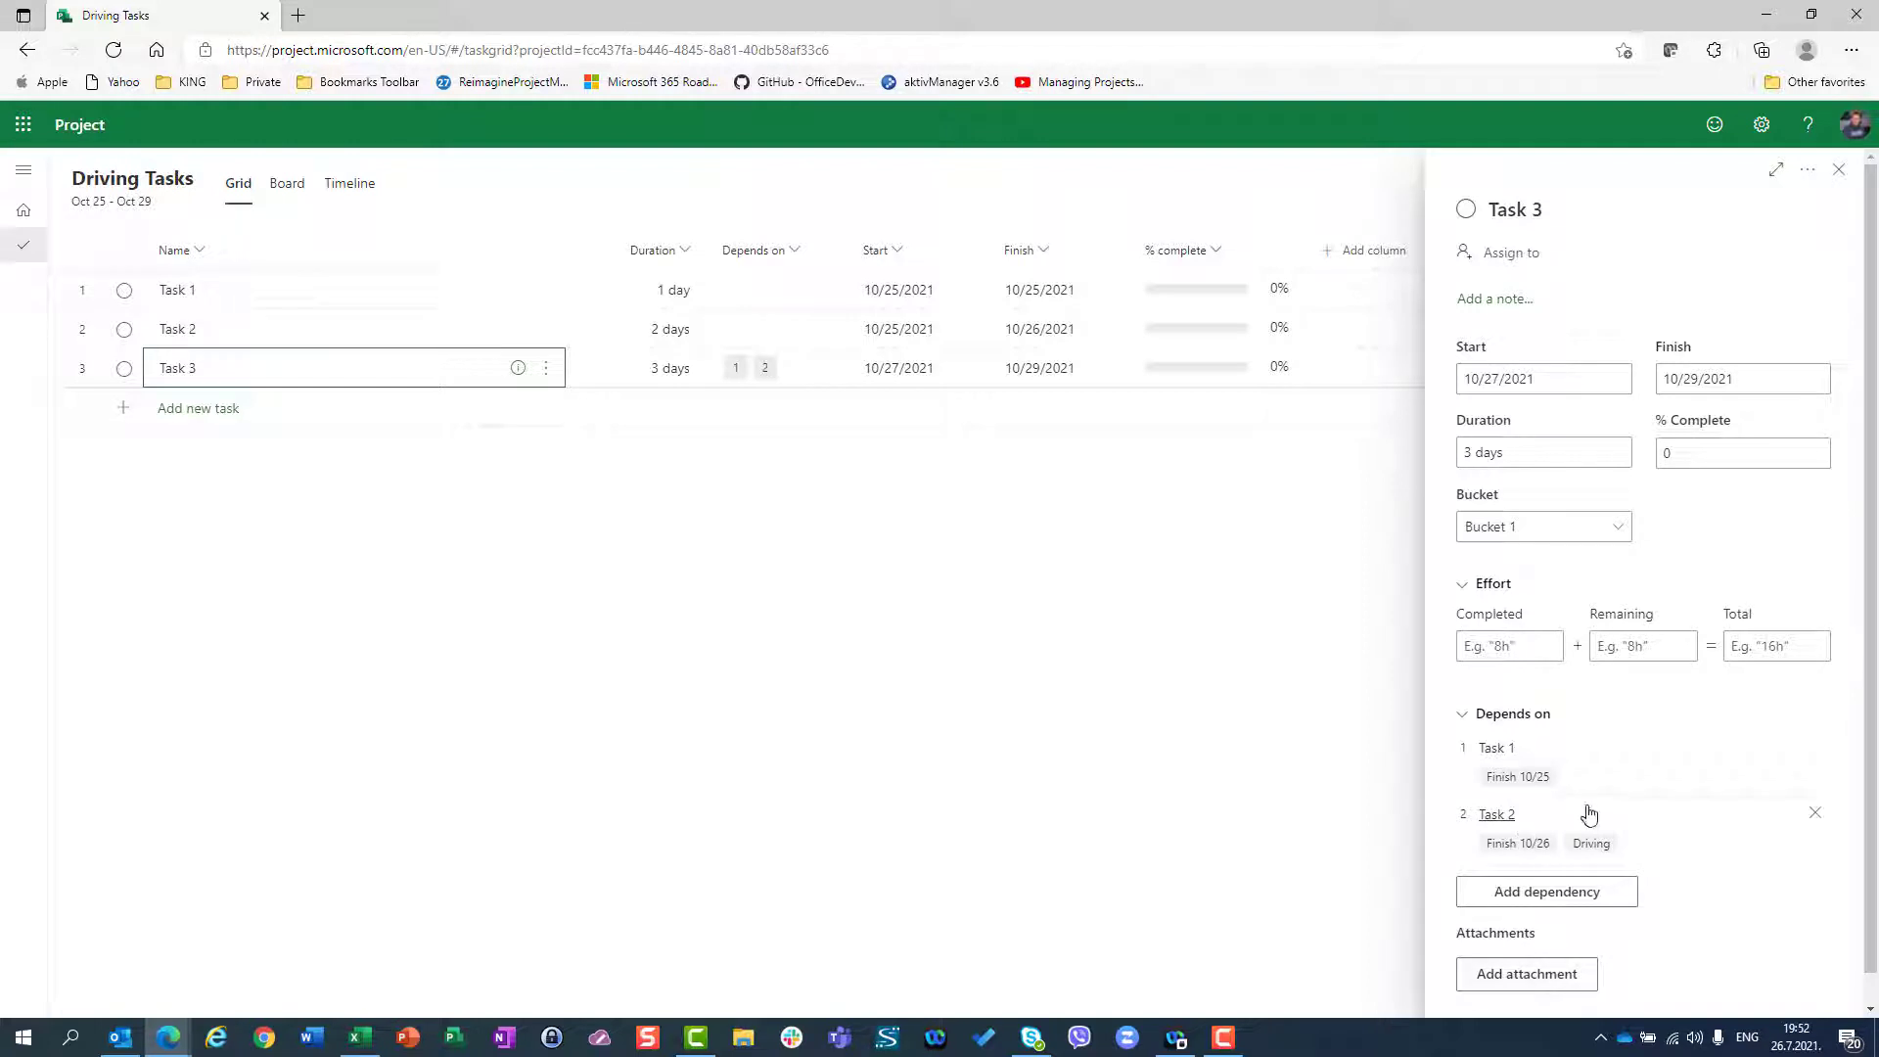
Set Task 1's duration to 3 days and check Task 3's details for its driving predecessor
click(1838, 169)
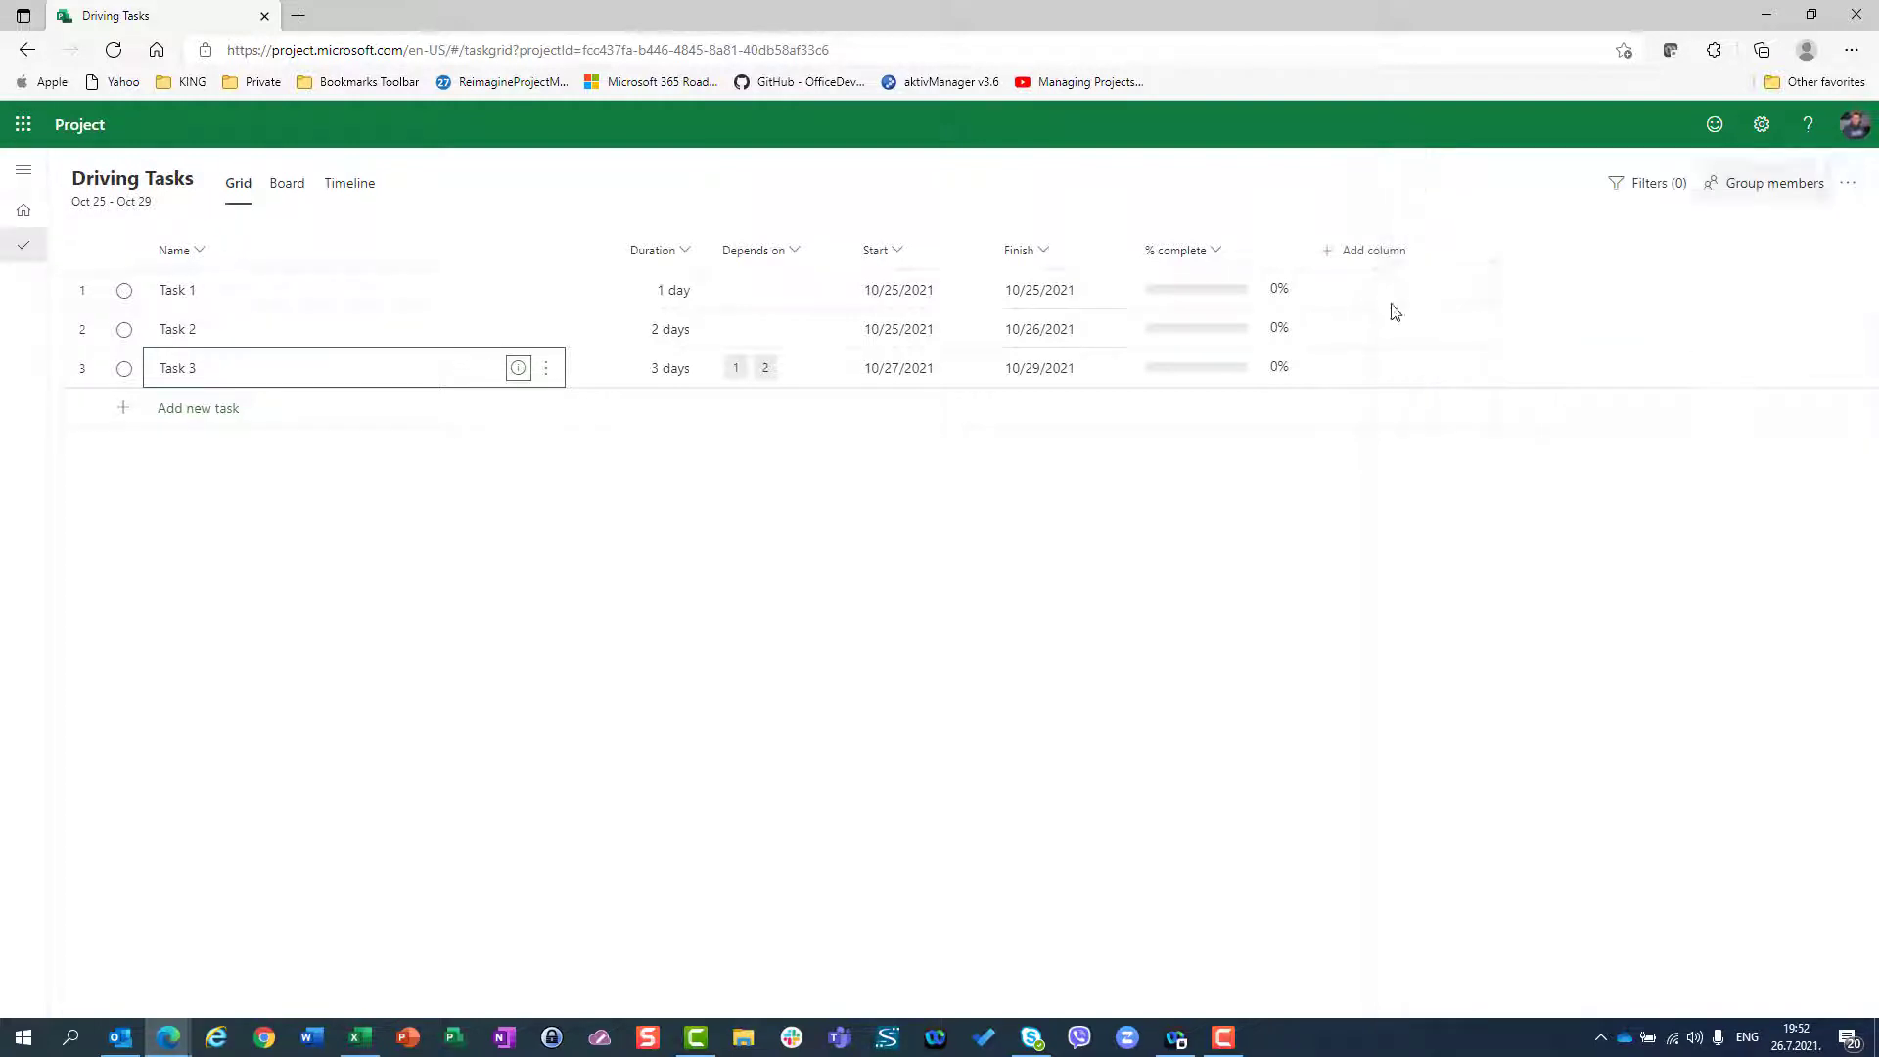
click(646, 289)
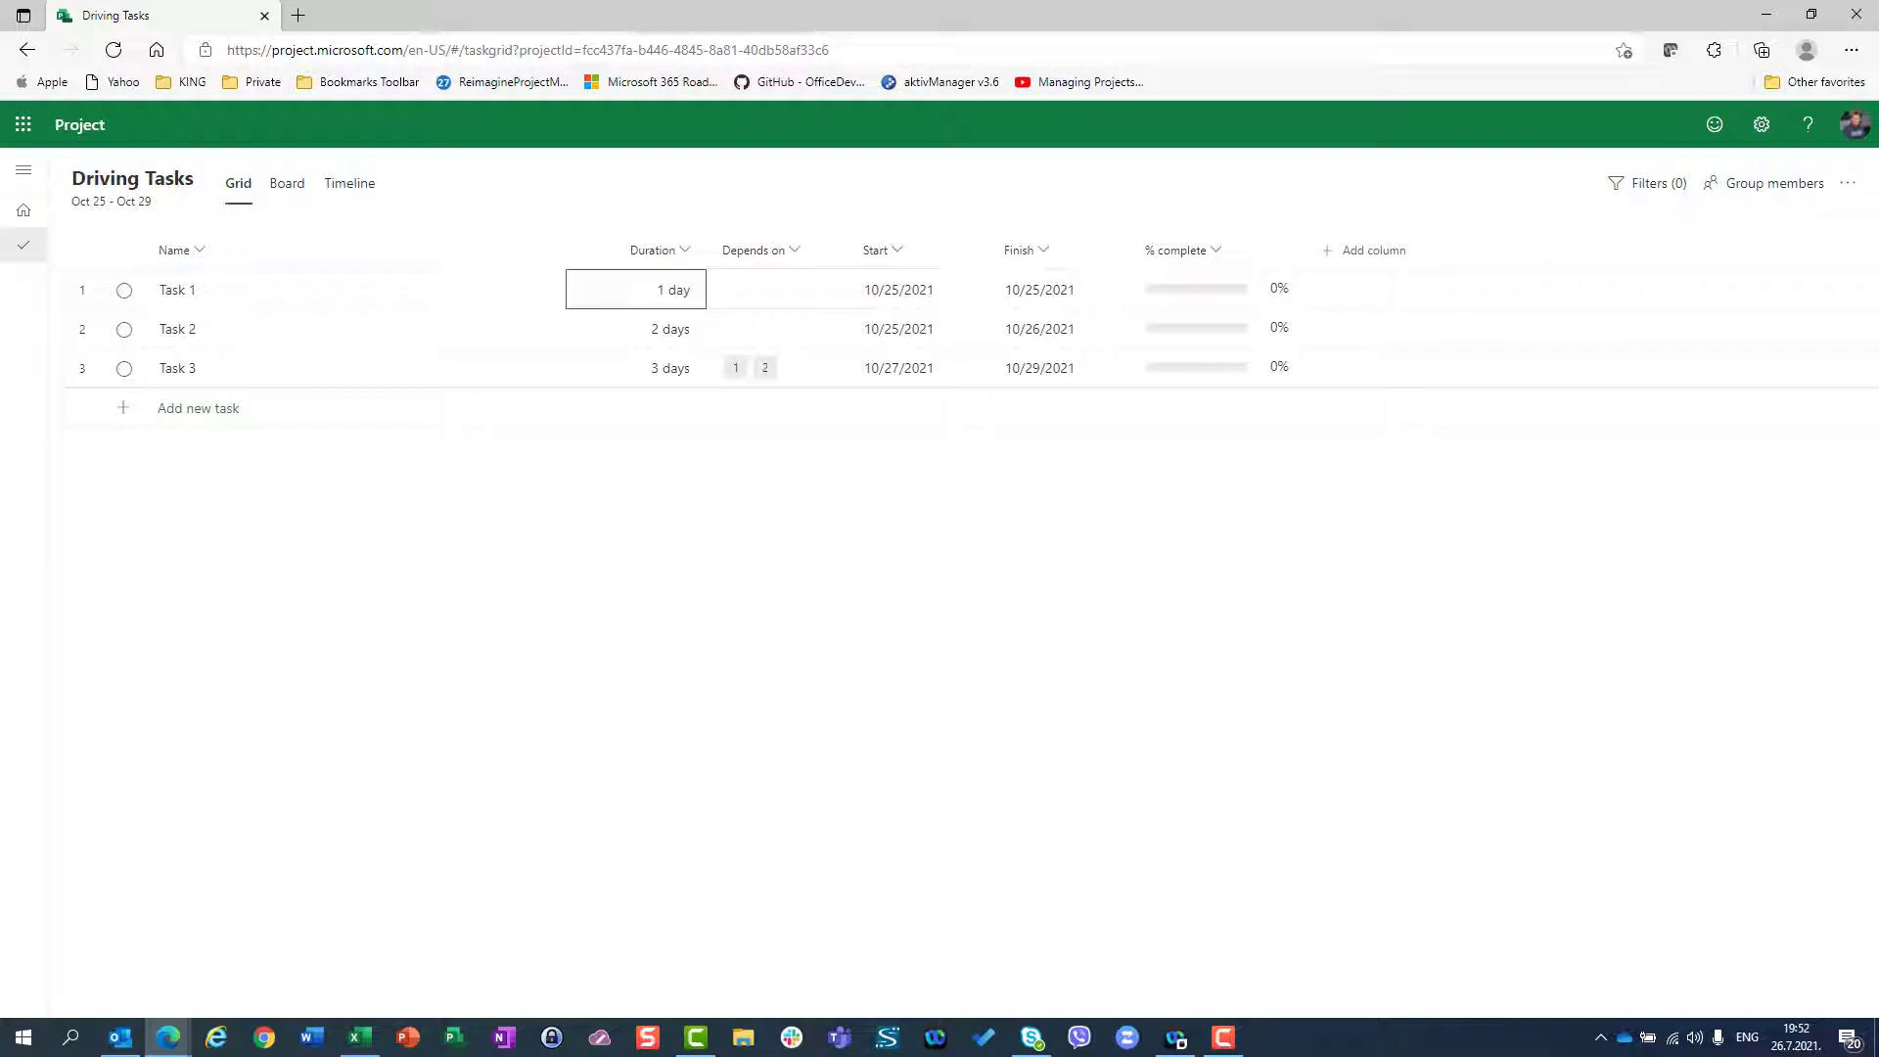
text(3)
key(Return)
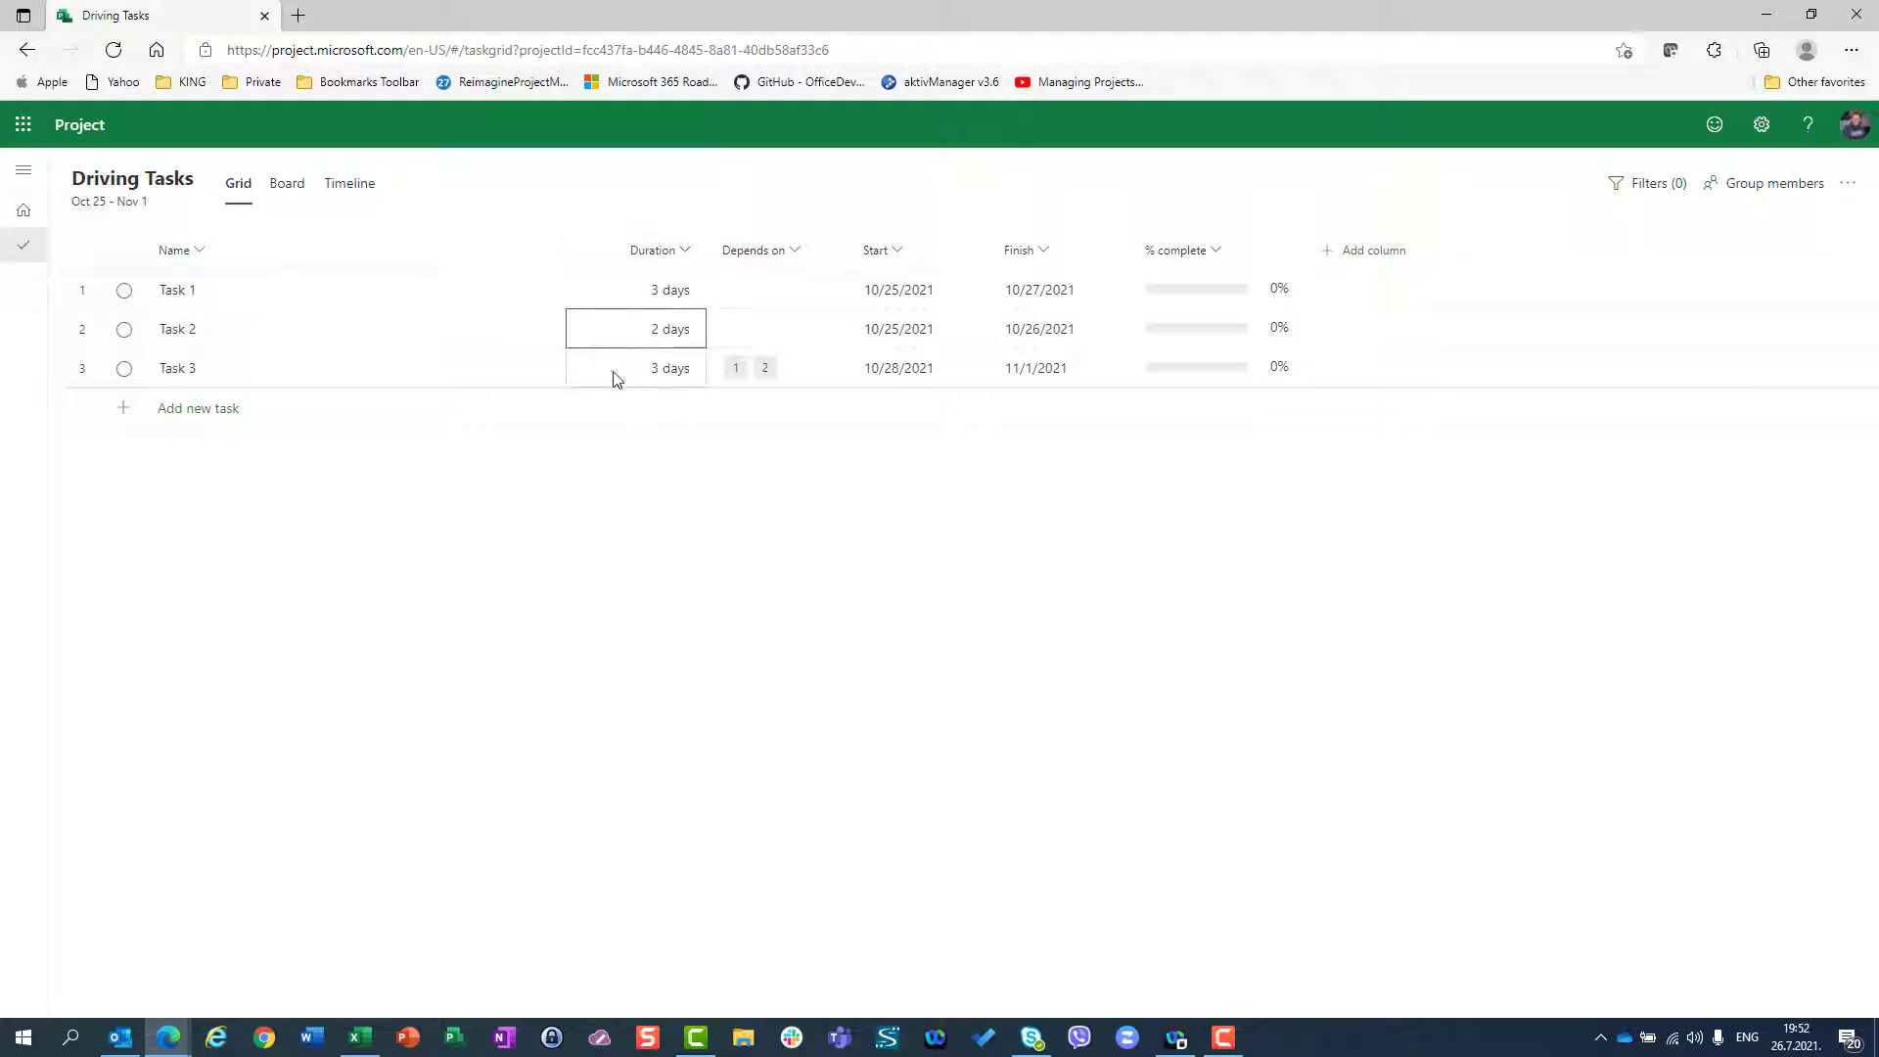
mouse_move(353, 367)
click(516, 368)
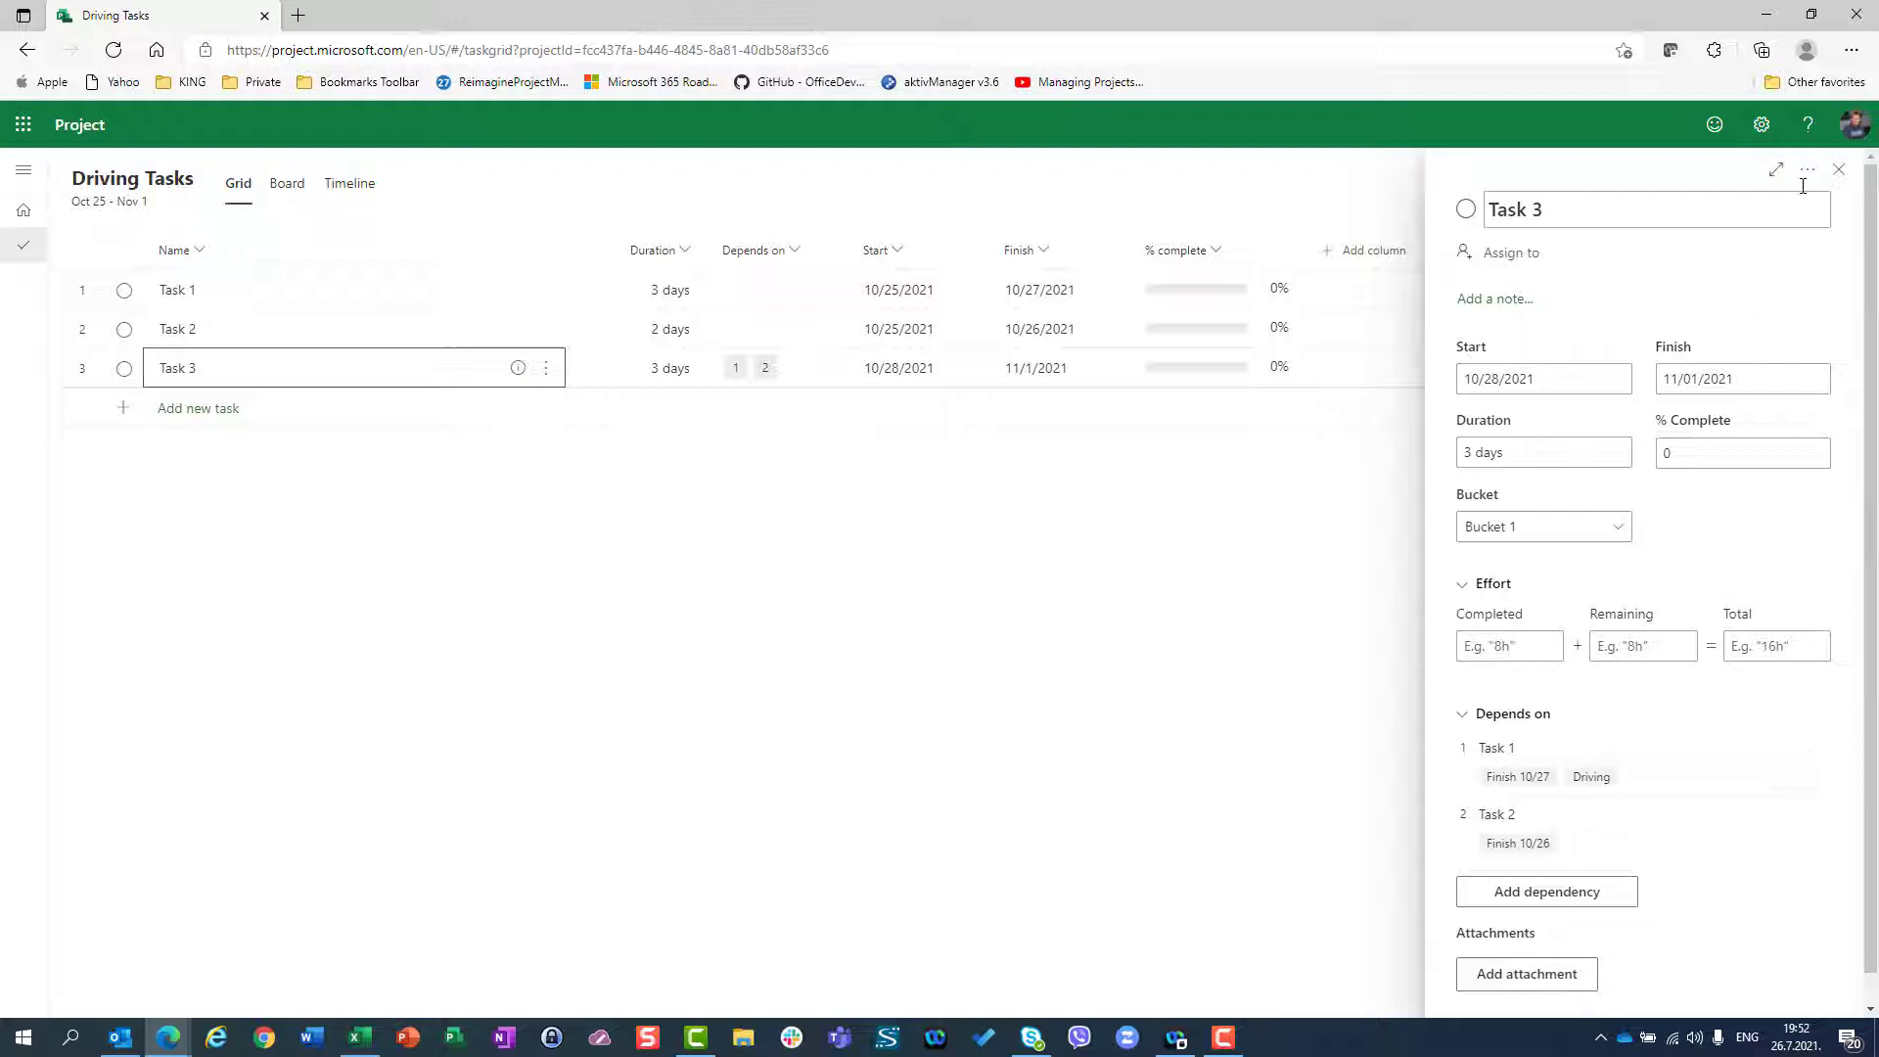
Set Task 2's duration to 3 days and reopen Task 3's details showing both predecessors driving
click(1832, 176)
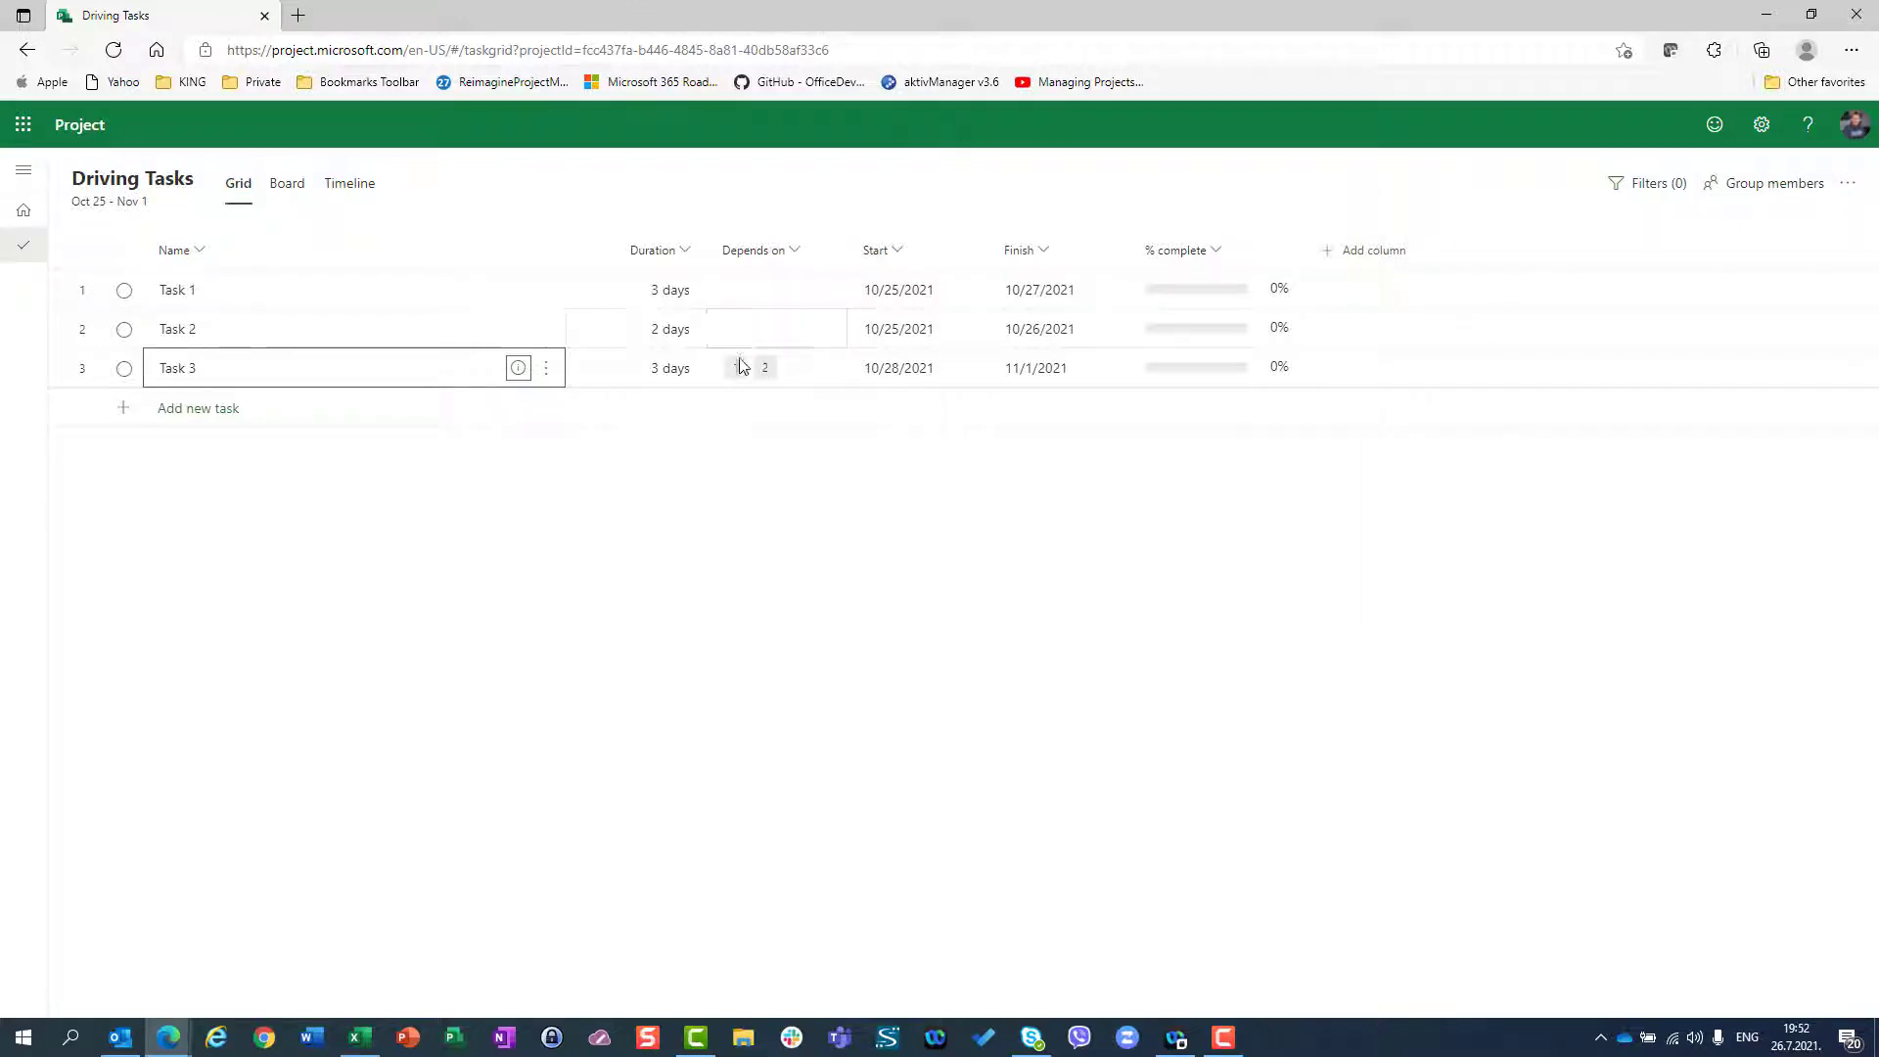
click(649, 332)
text(3)
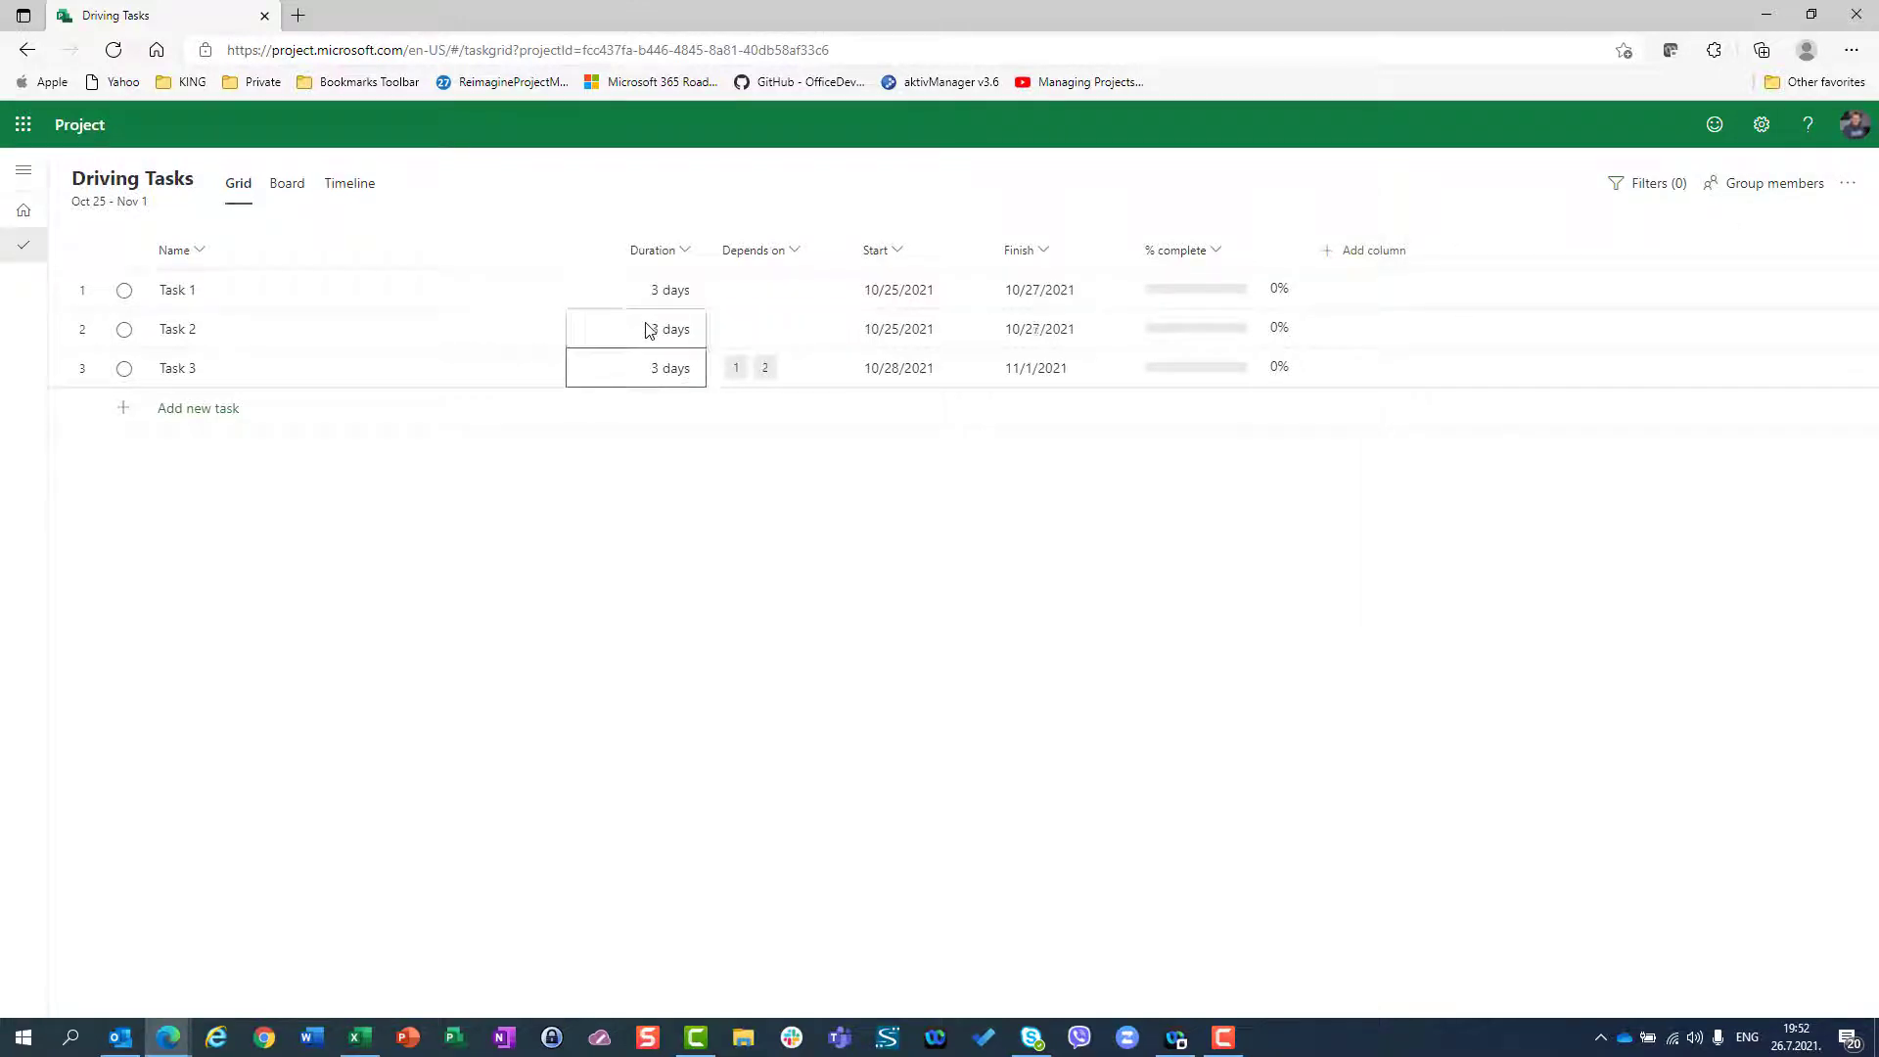
key(Return)
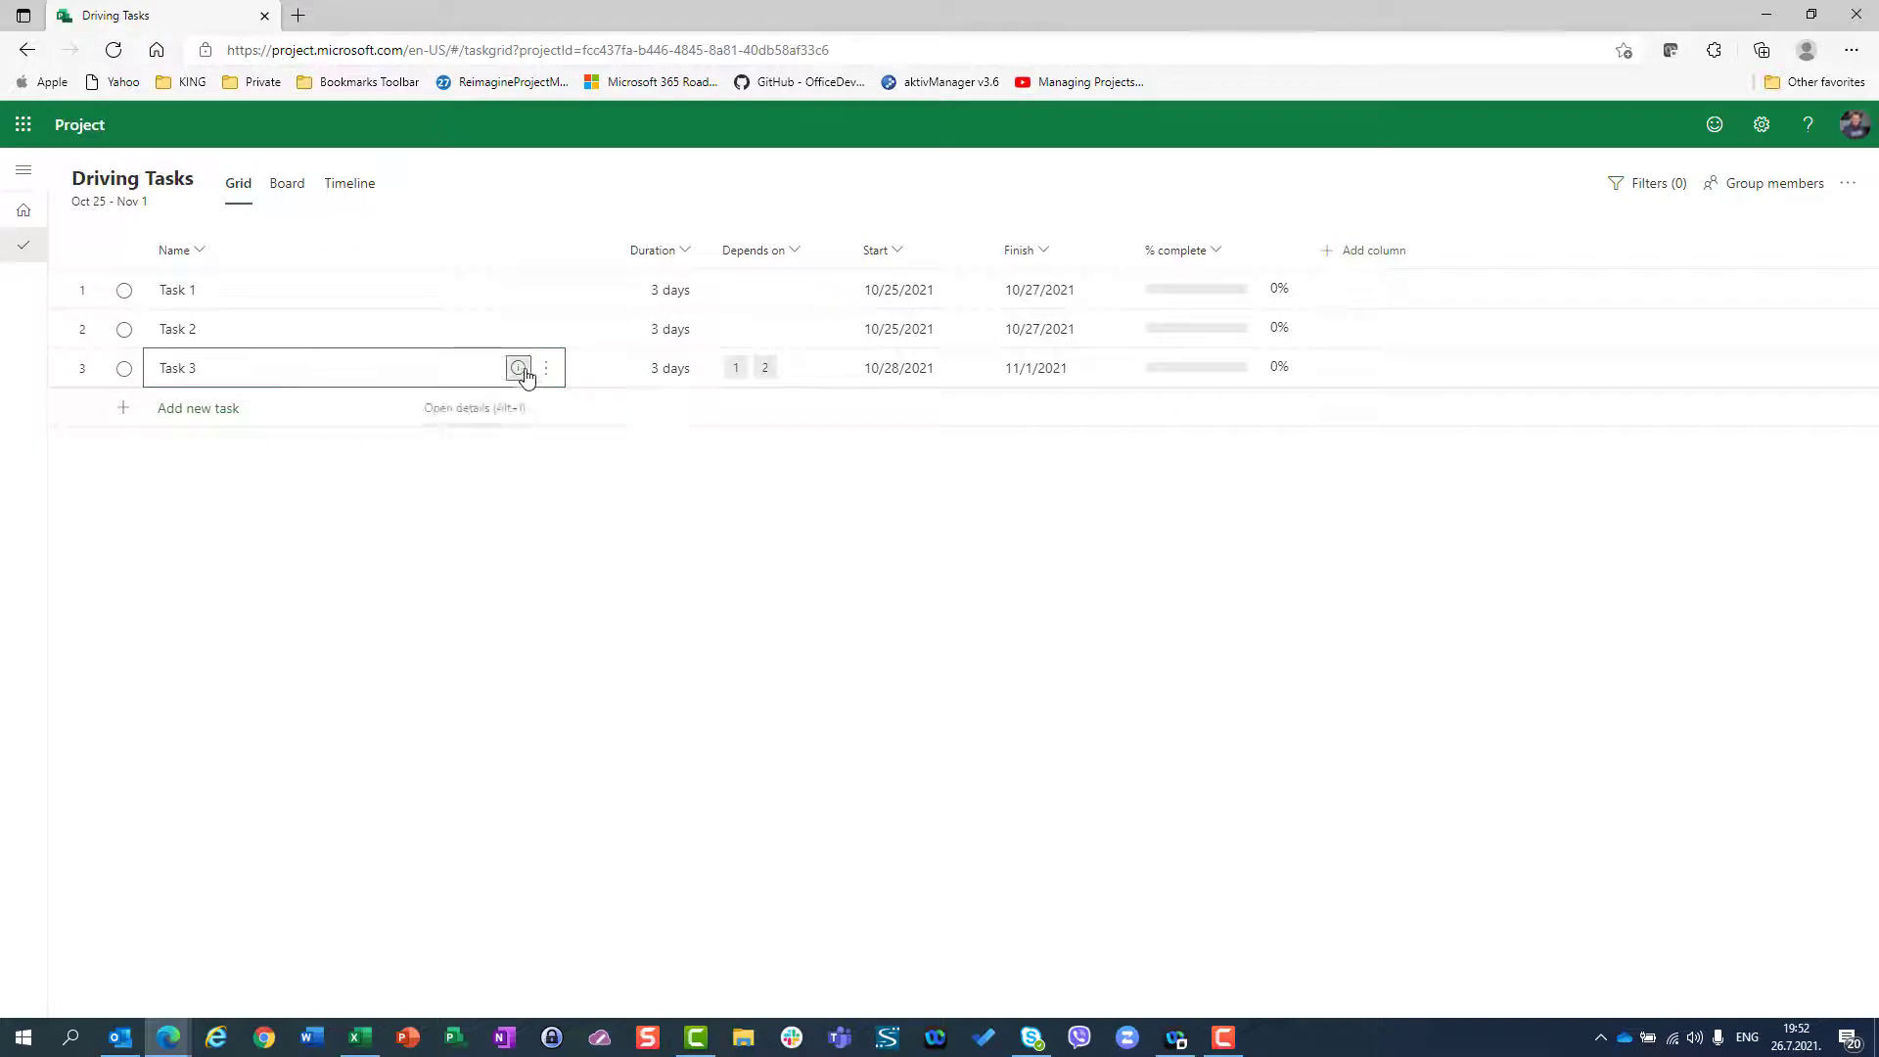
click(517, 368)
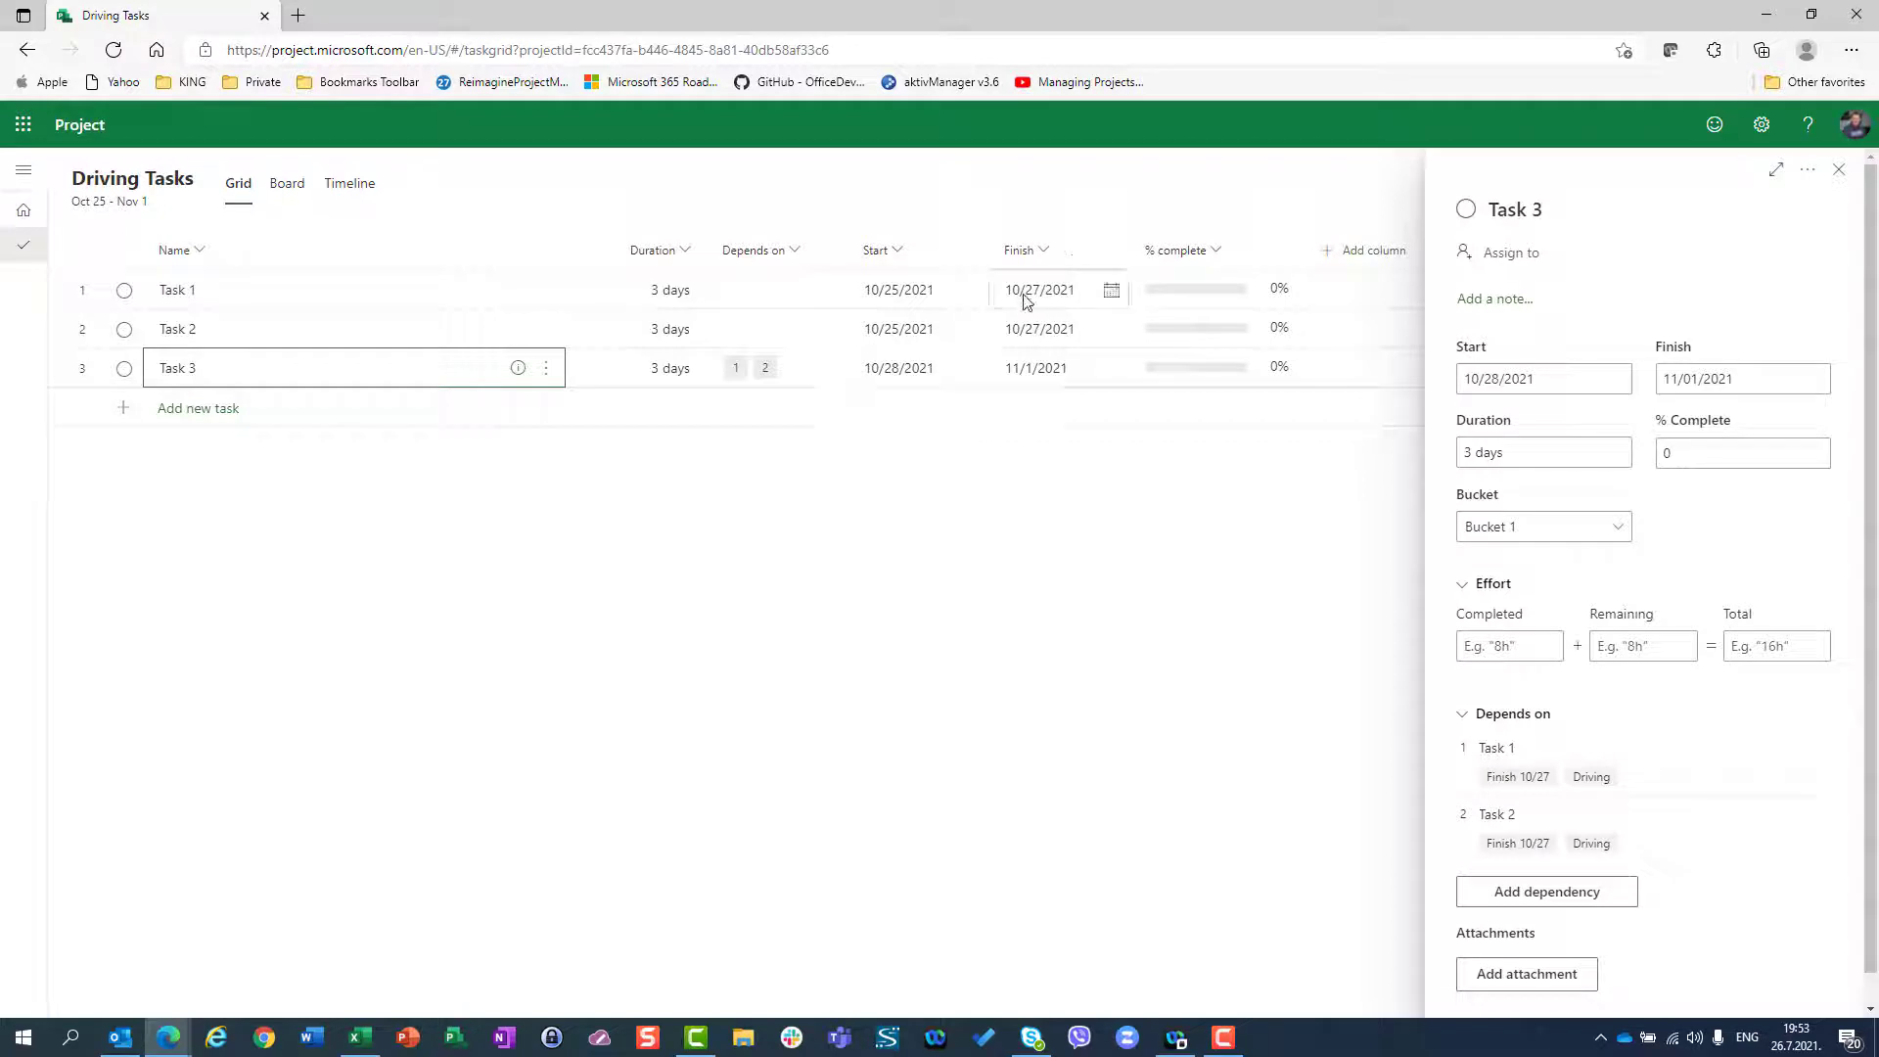
Restore Task 1 to 1 day and Task 2 to 2 days, then check Task 3's details
click(1838, 170)
click(668, 290)
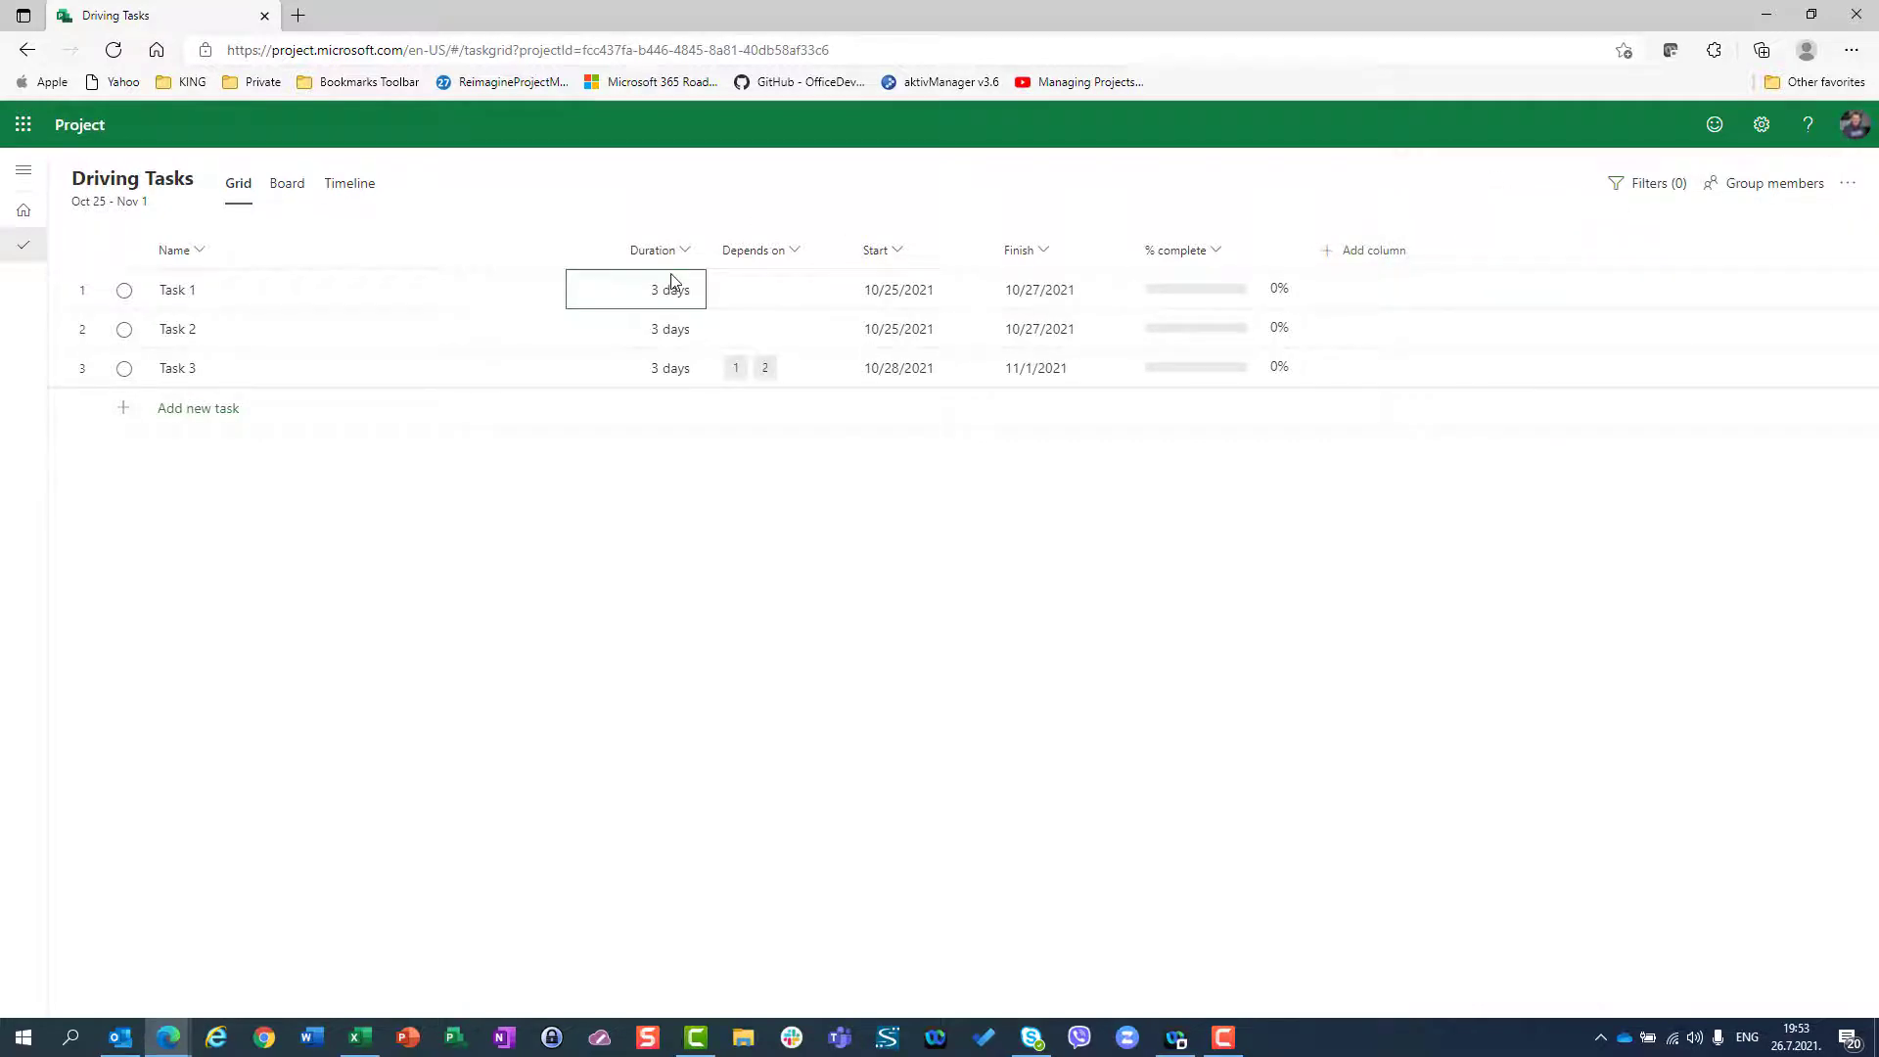
text(1)
key(Tab)
key(Down)
key(Left)
text(2)
key(Return)
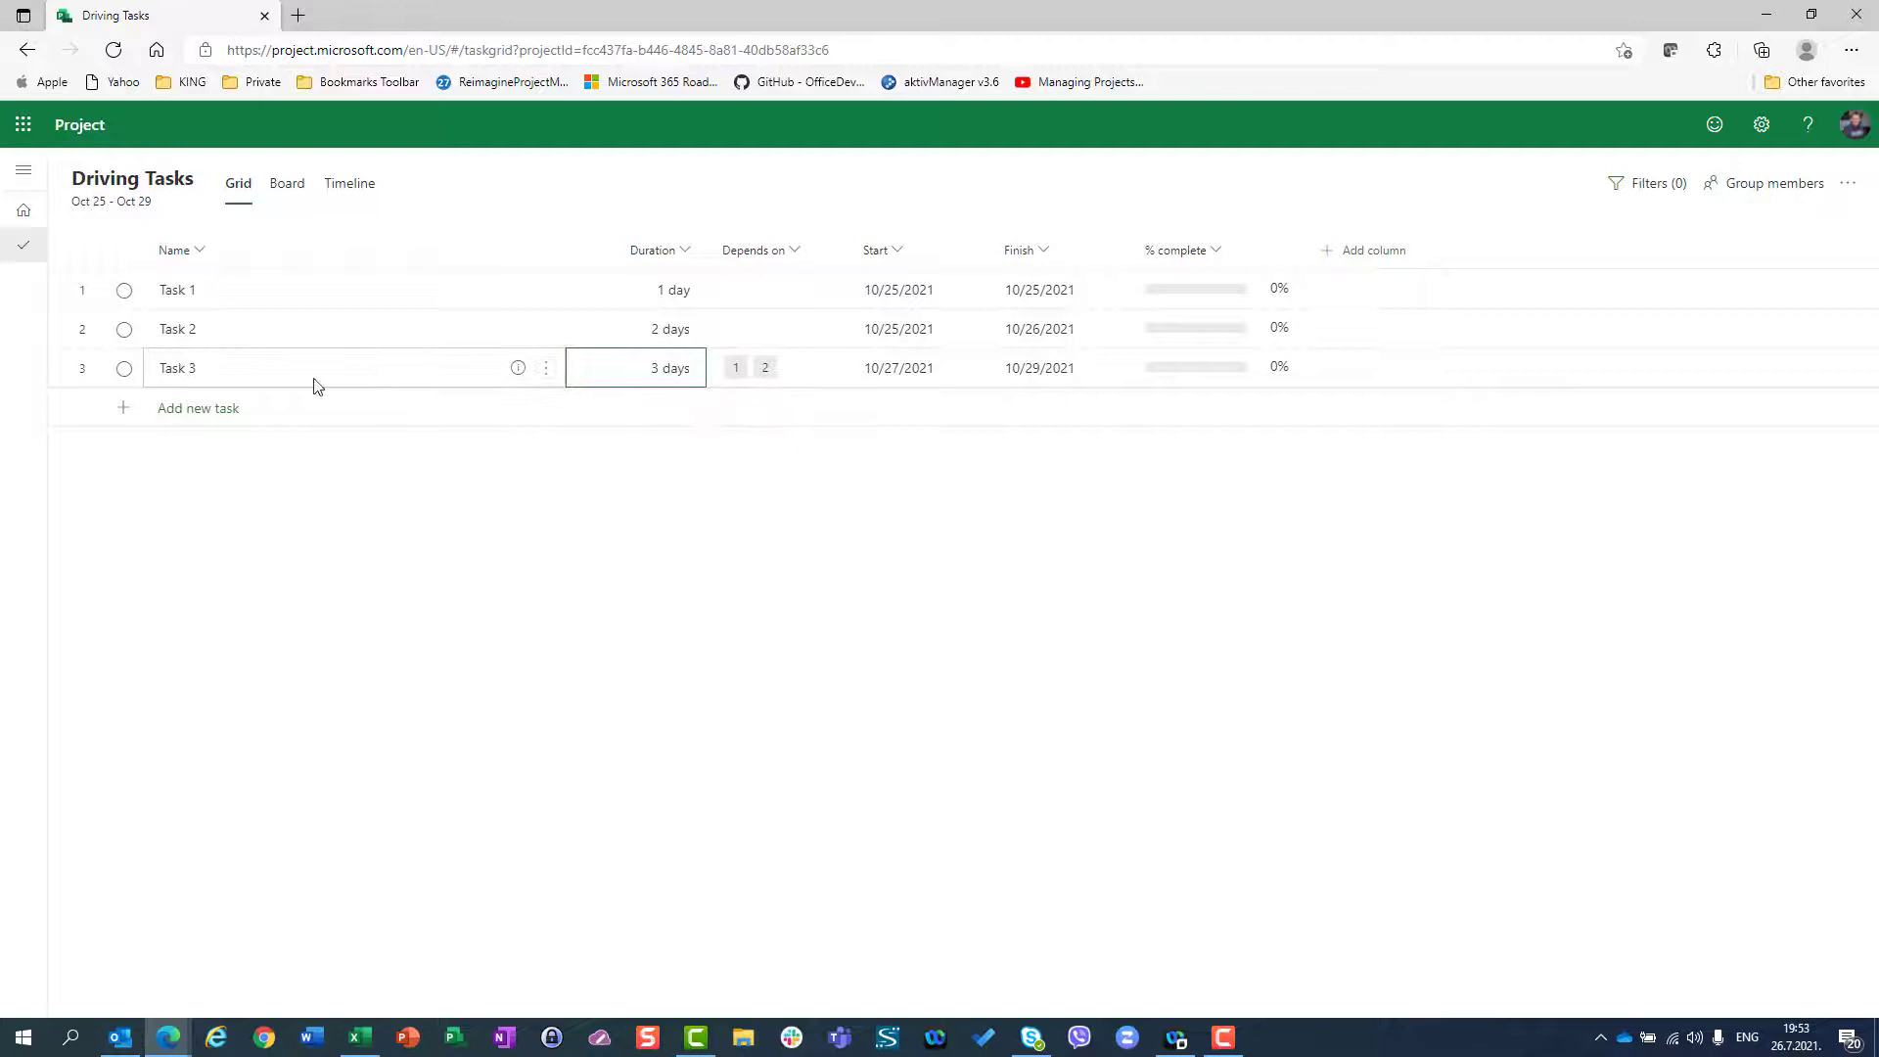
click(521, 369)
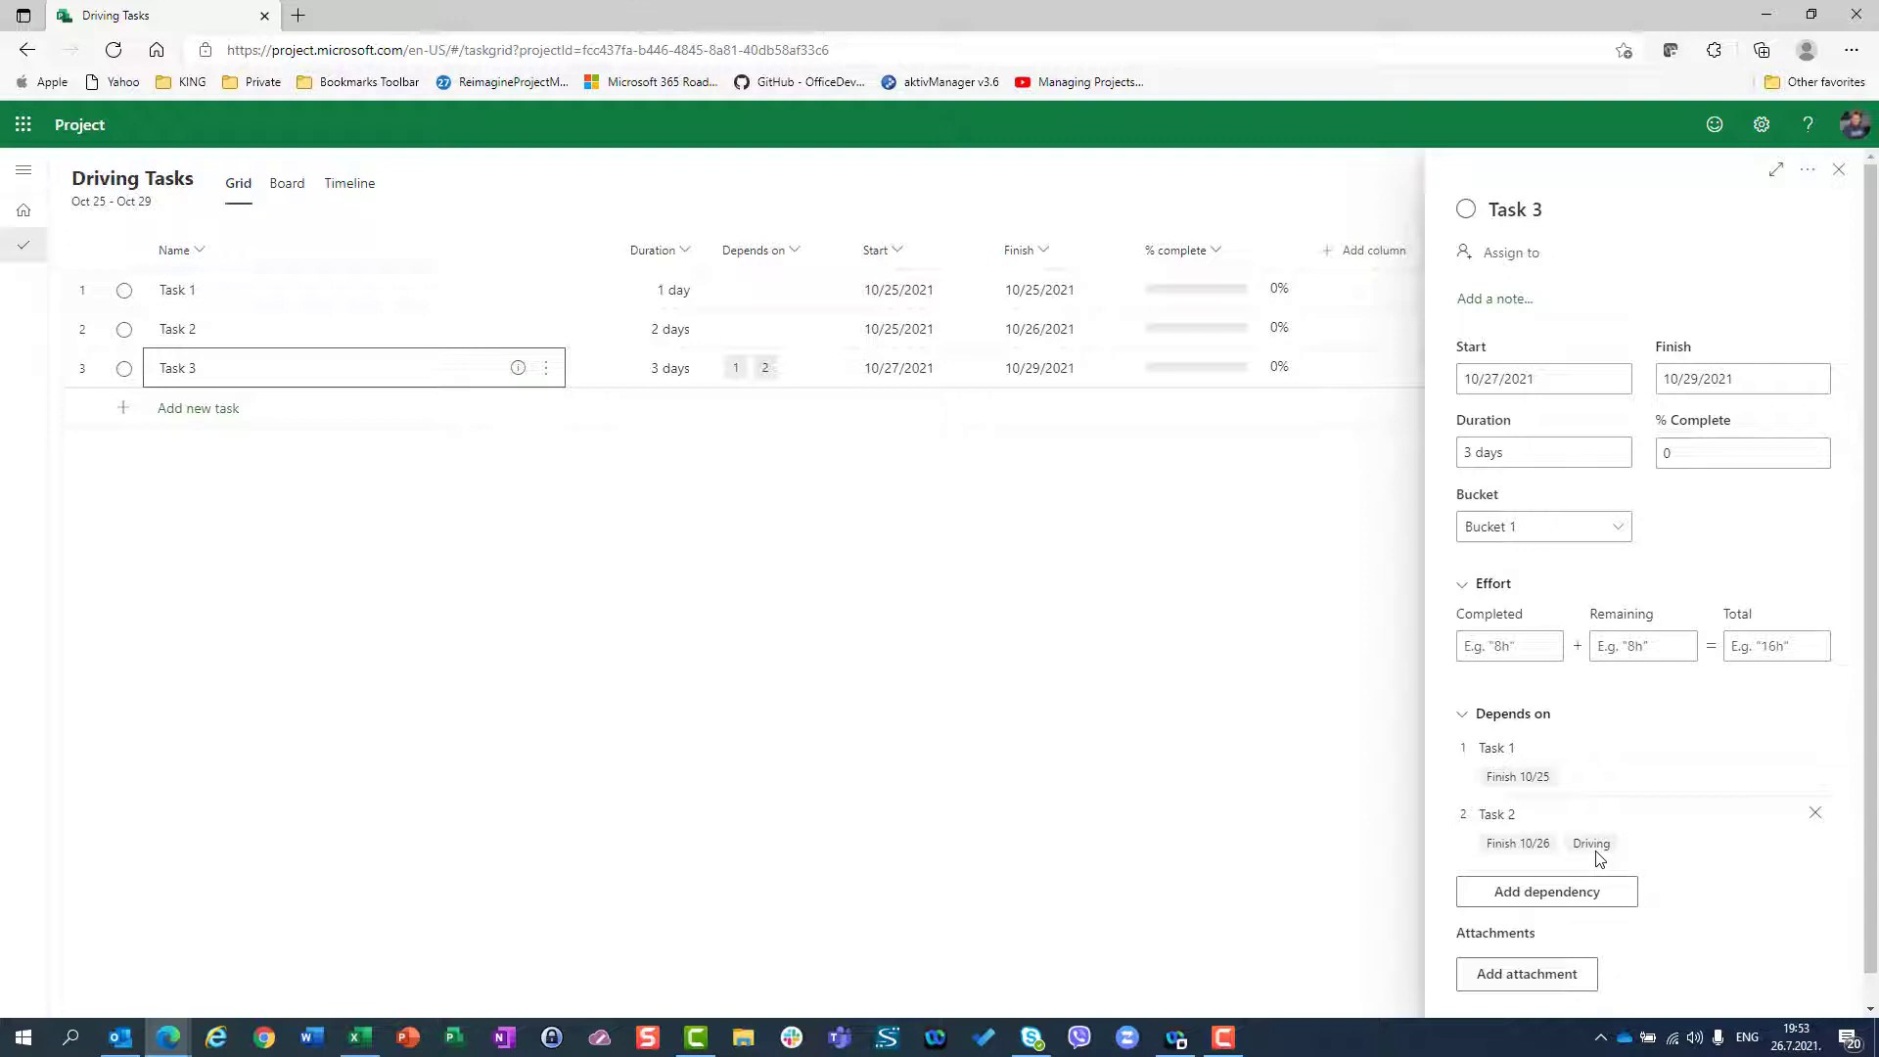
Set Task 3 to 50% complete in the grid and discard the blank new row
click(1838, 182)
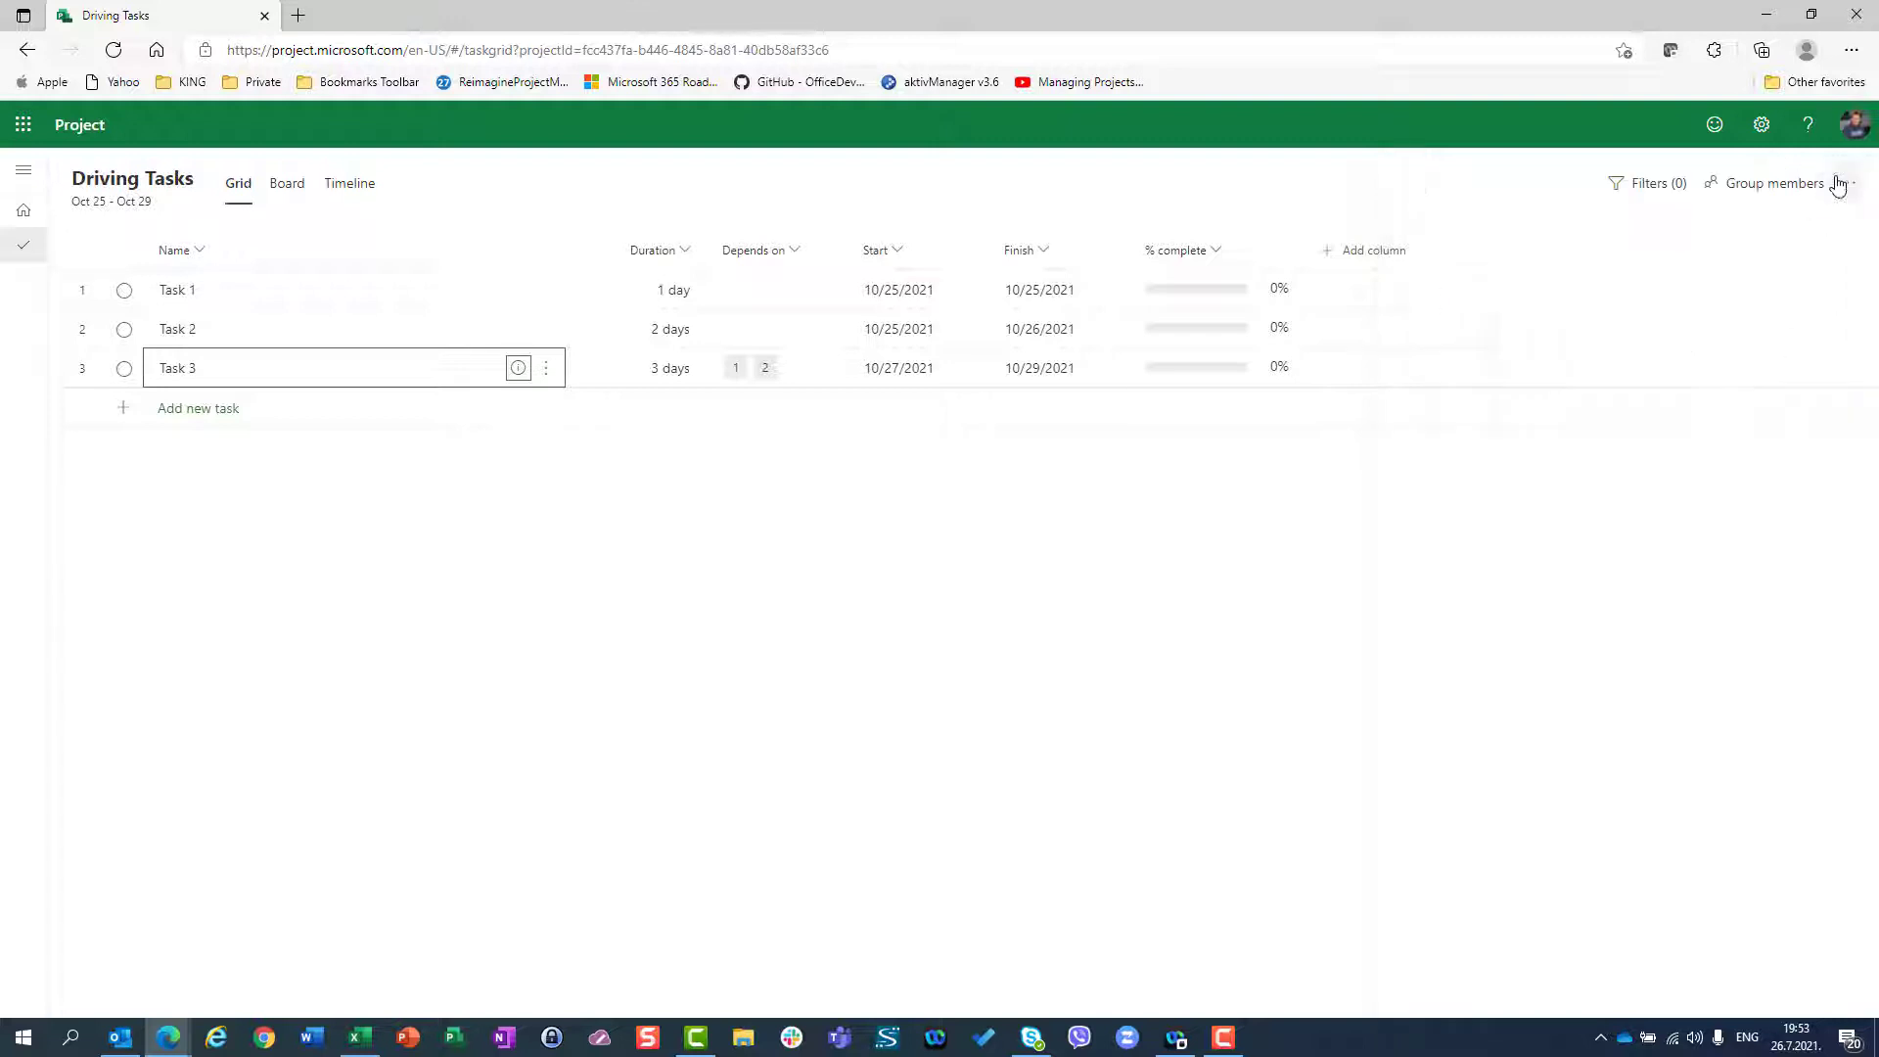
click(1187, 375)
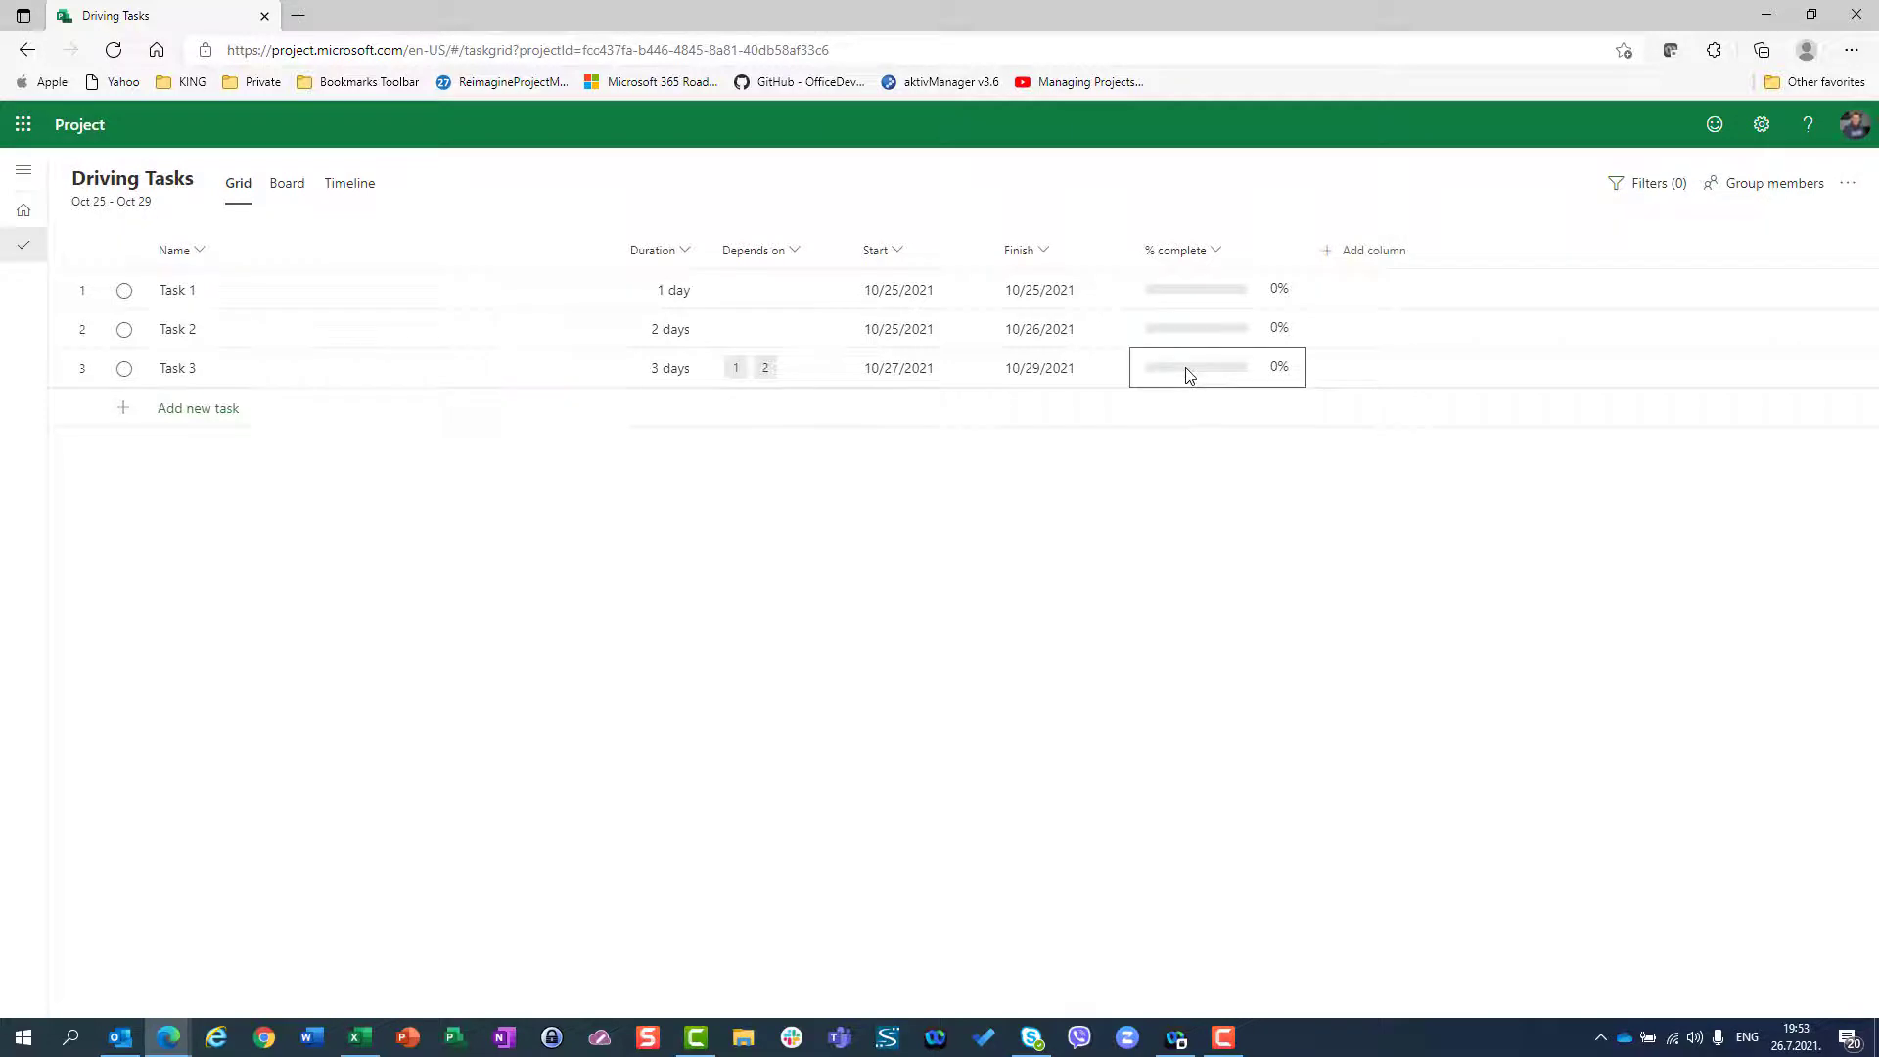
text(5)
key(Return)
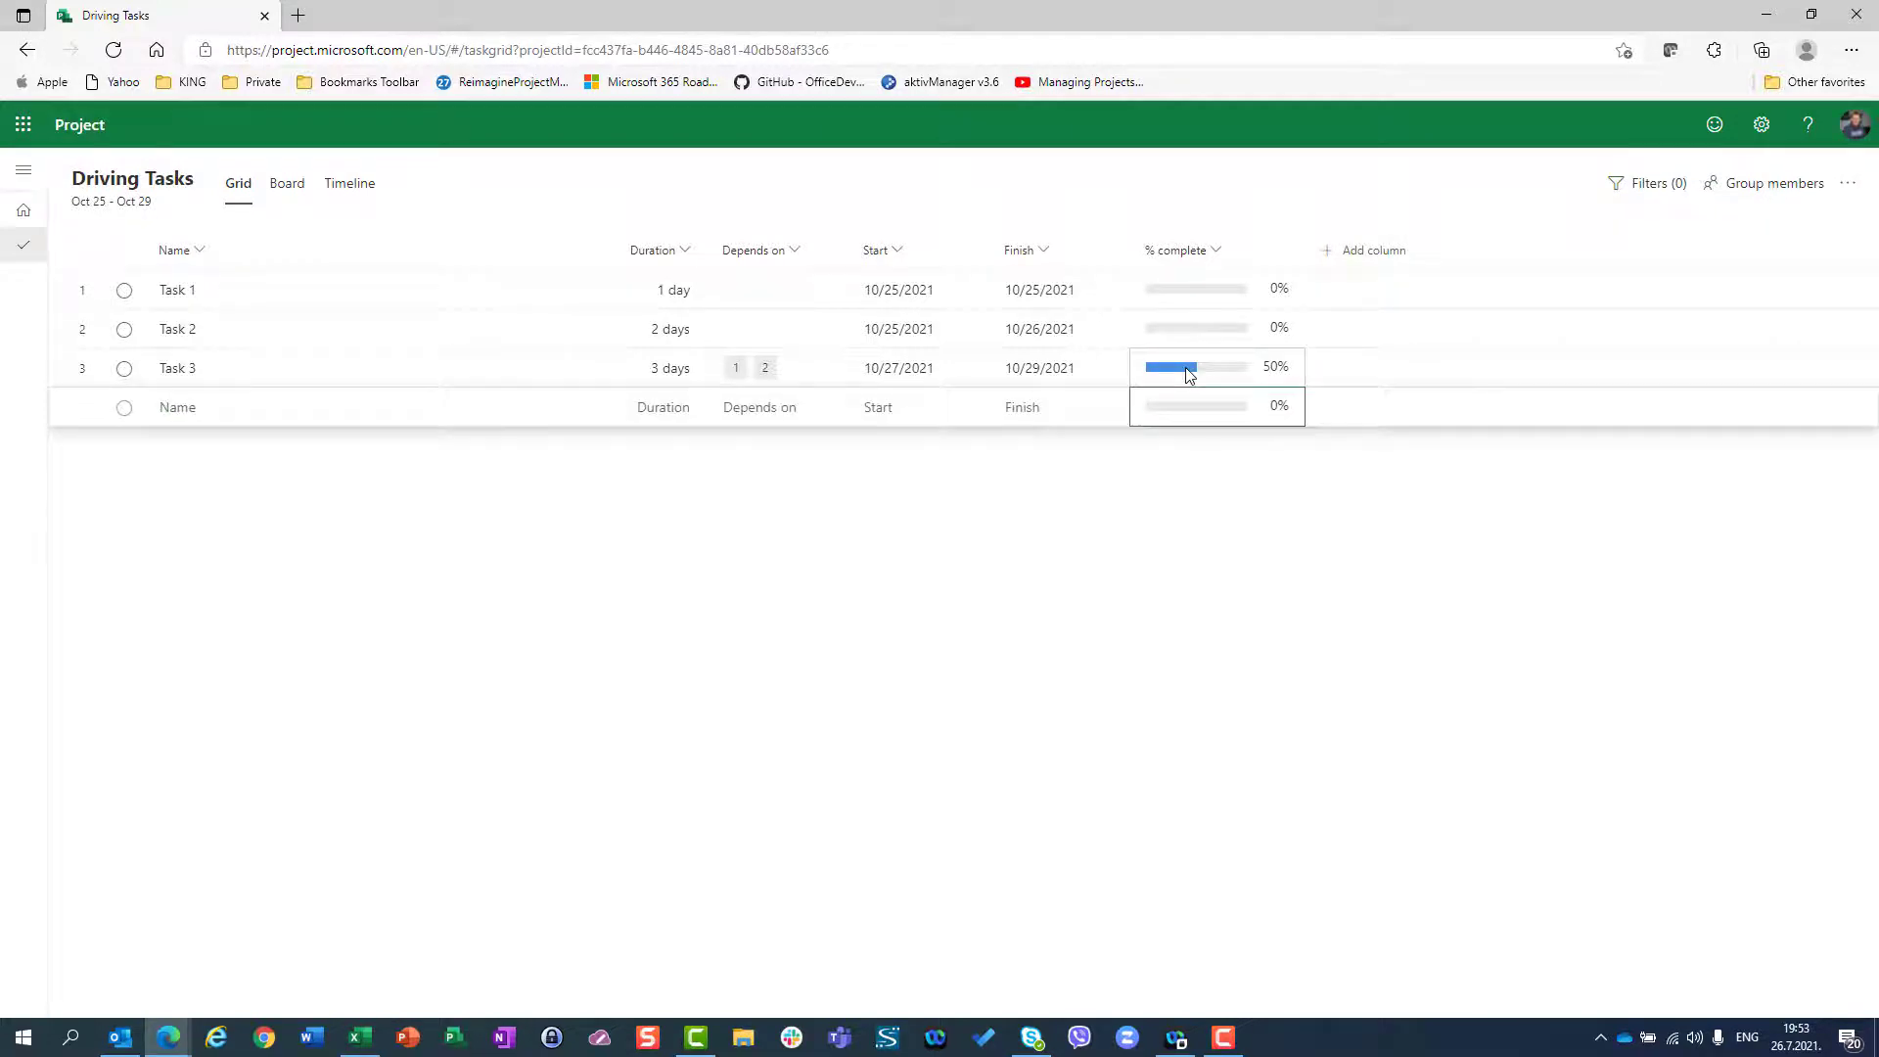
click(298, 370)
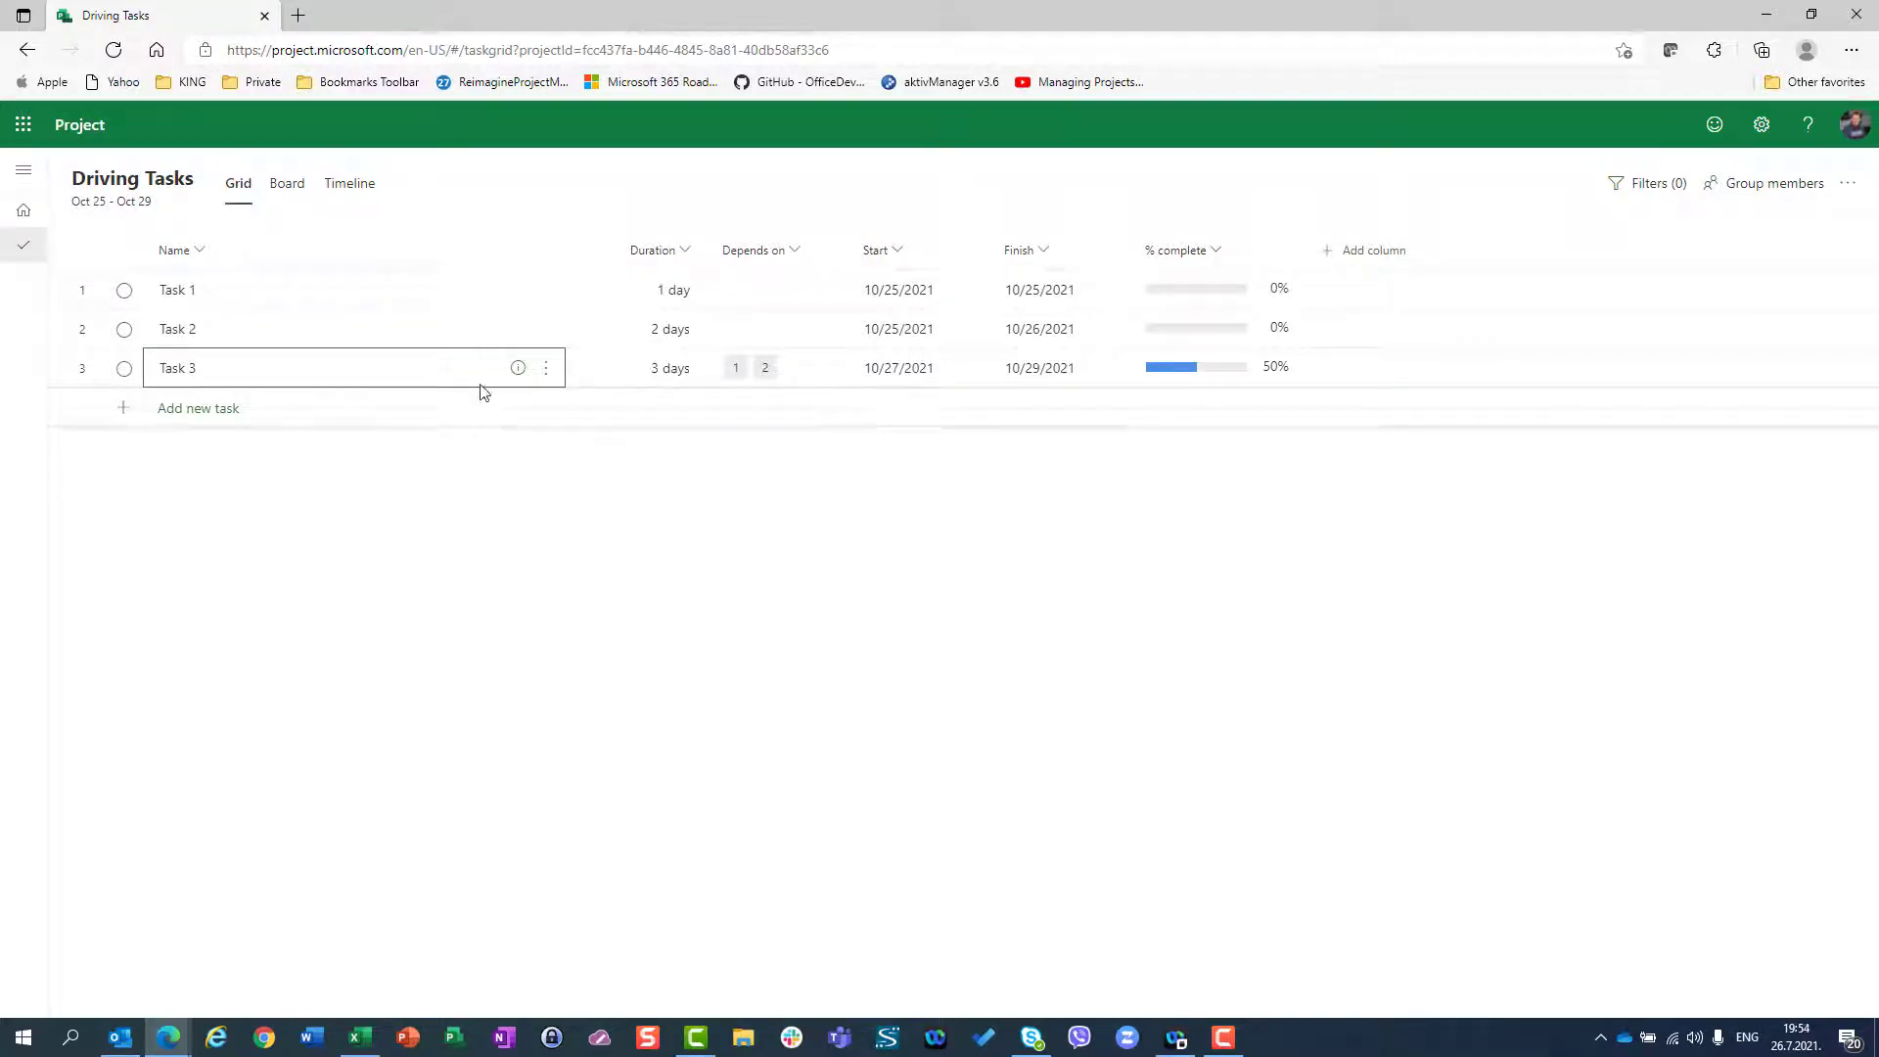
Review Task 3's details at 50% and start editing its % complete cell
click(1209, 373)
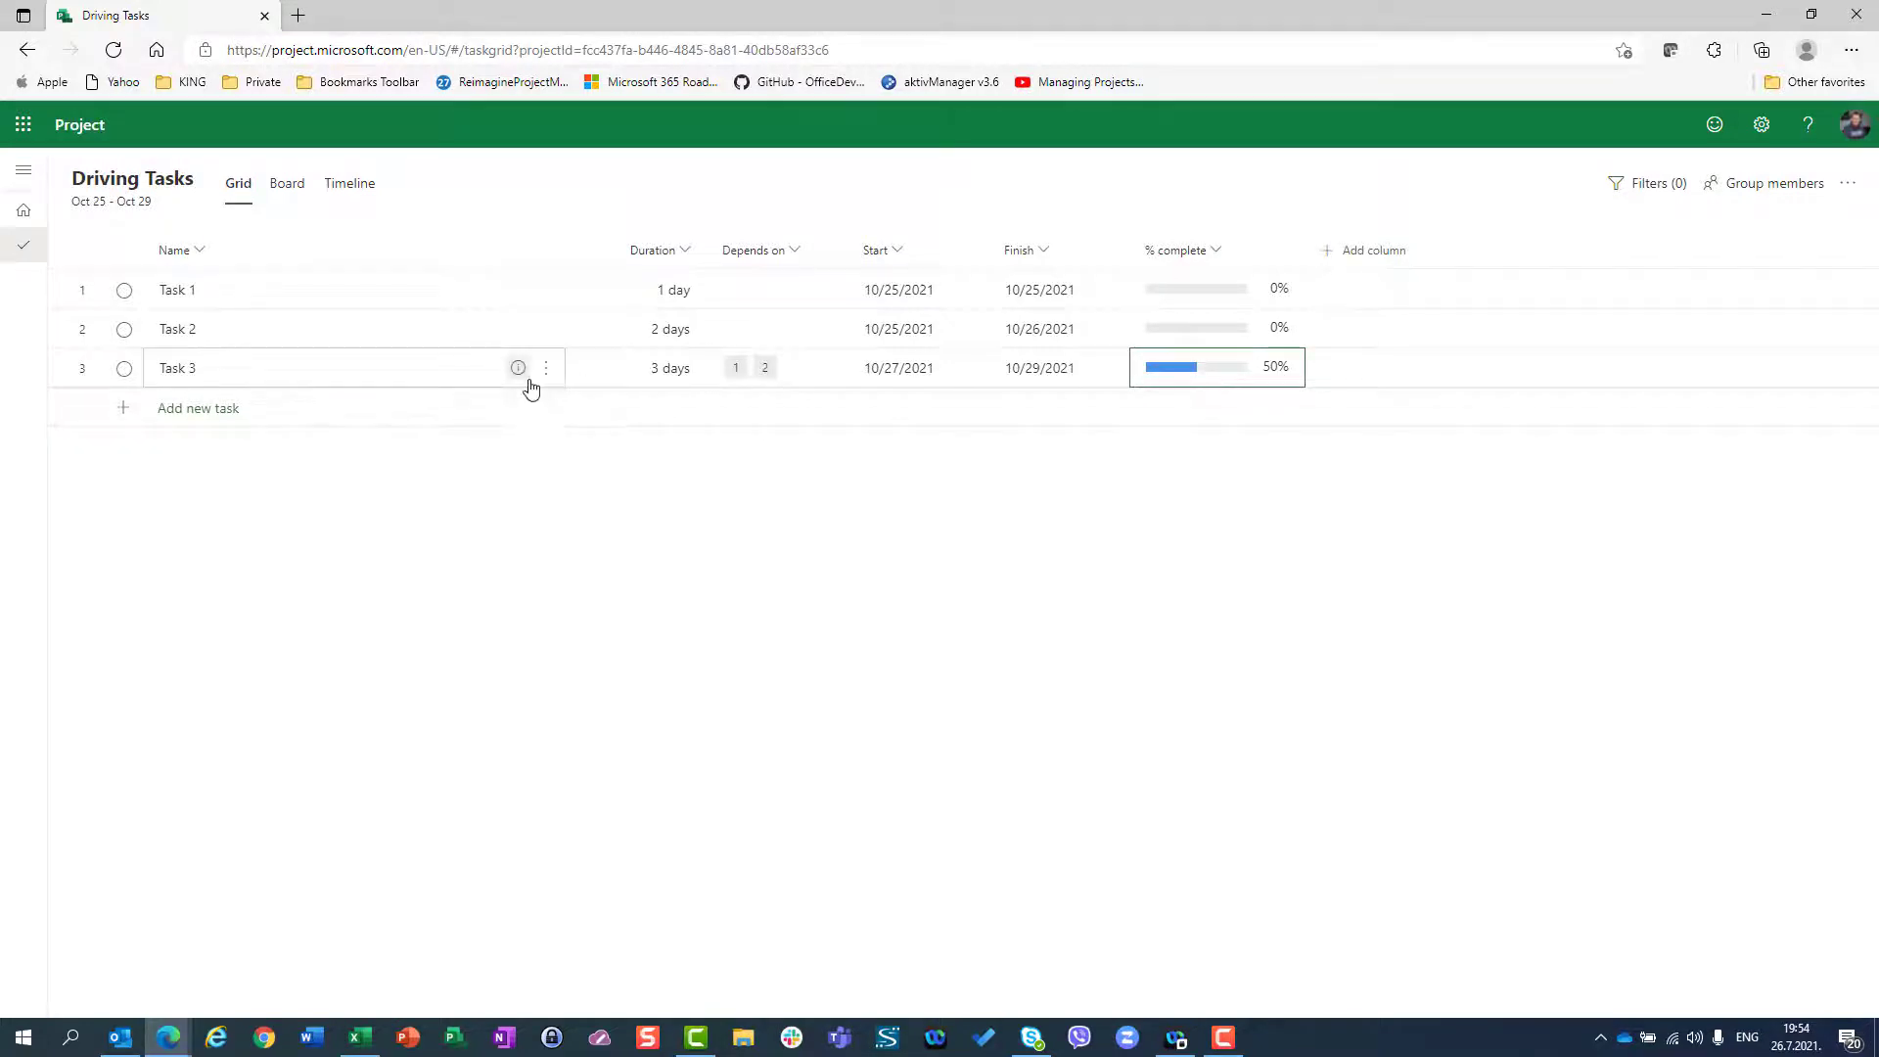
click(518, 369)
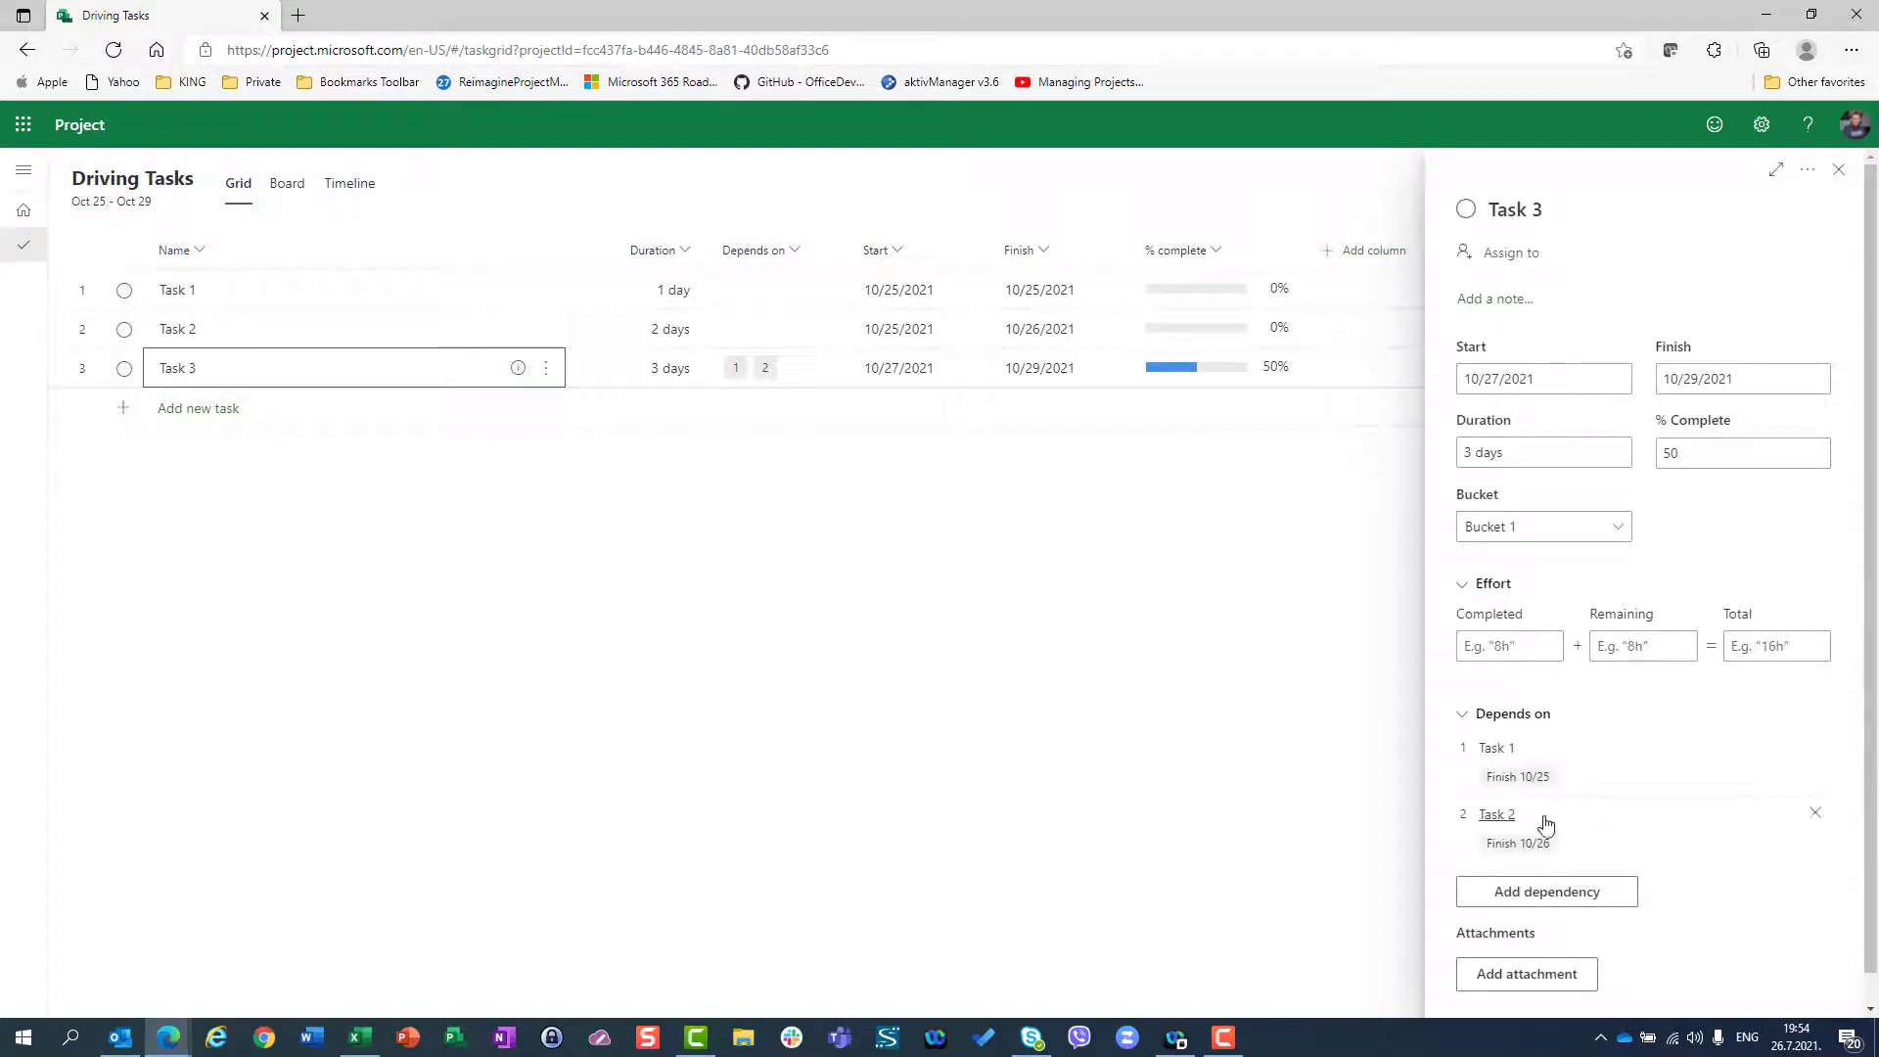
click(1221, 369)
click(1222, 369)
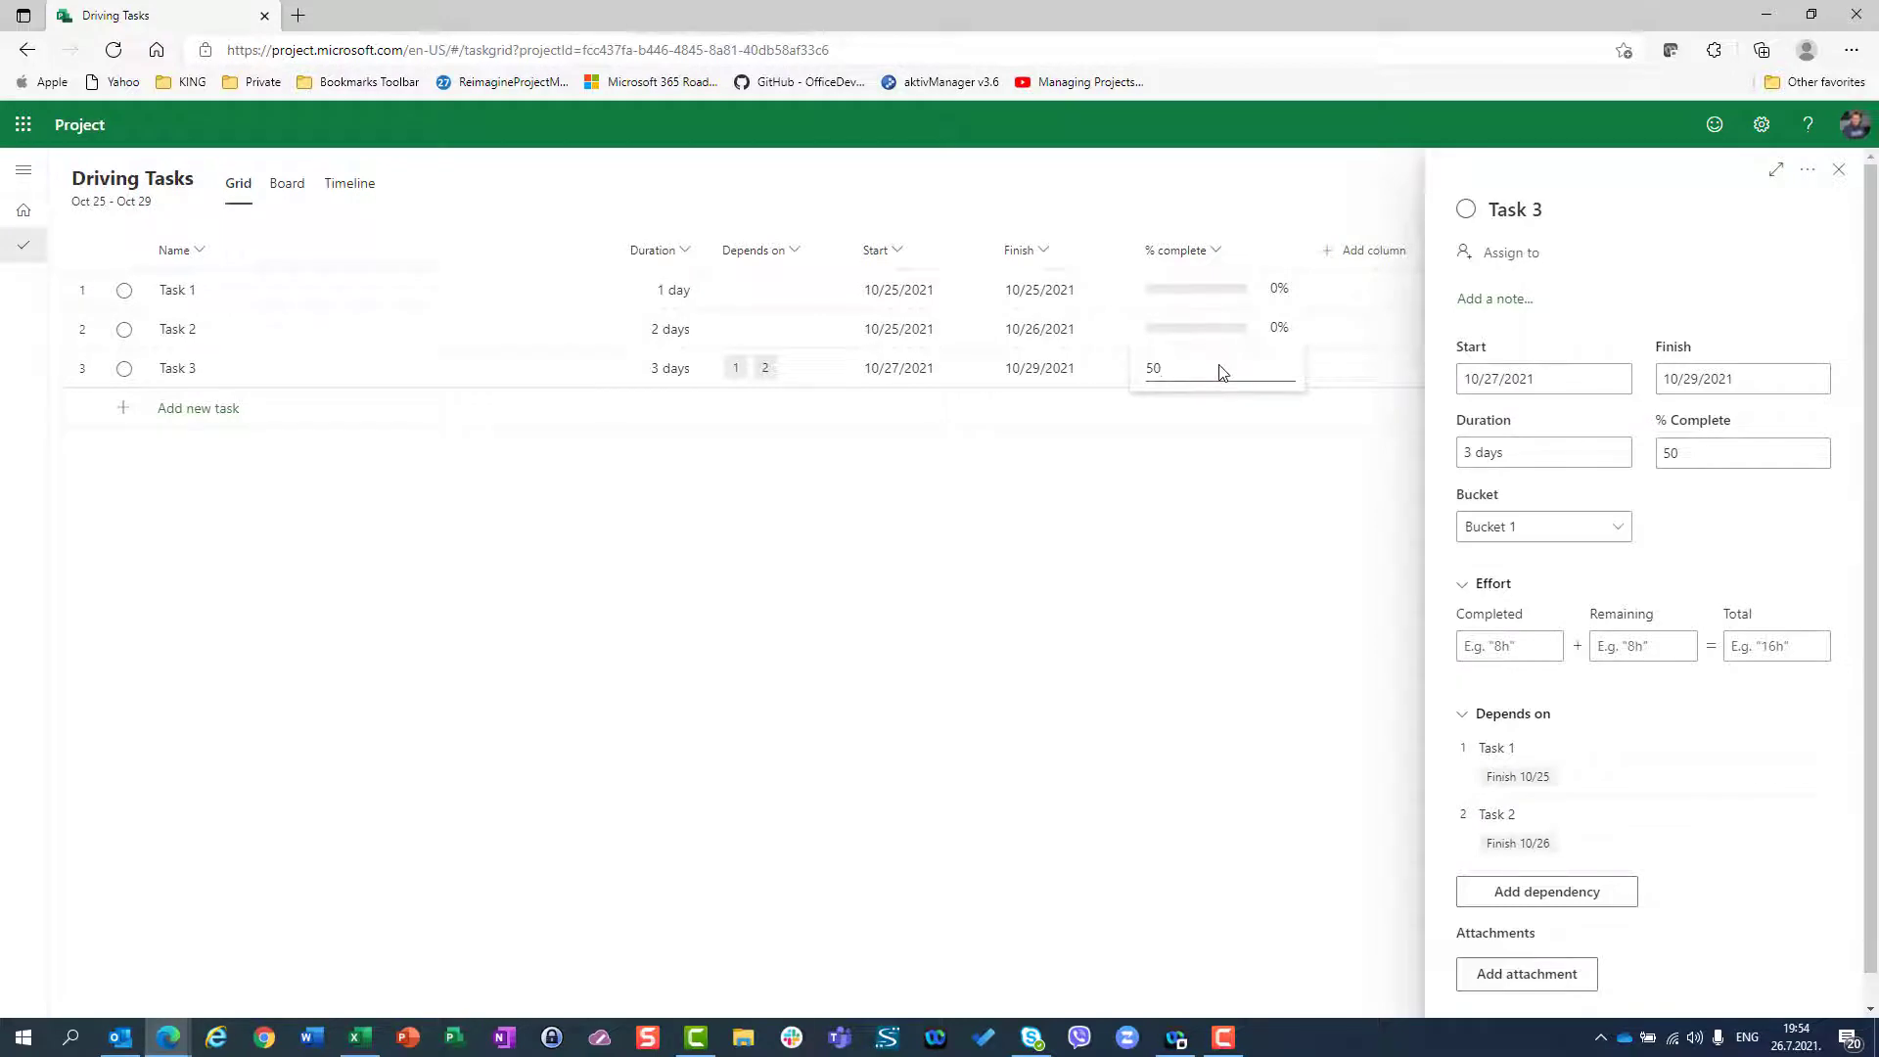
Clear Task 3 back to 0% complete and reopen its details showing Task 2 as driving
key(BackSpace)
key(BackSpace)
key(Return)
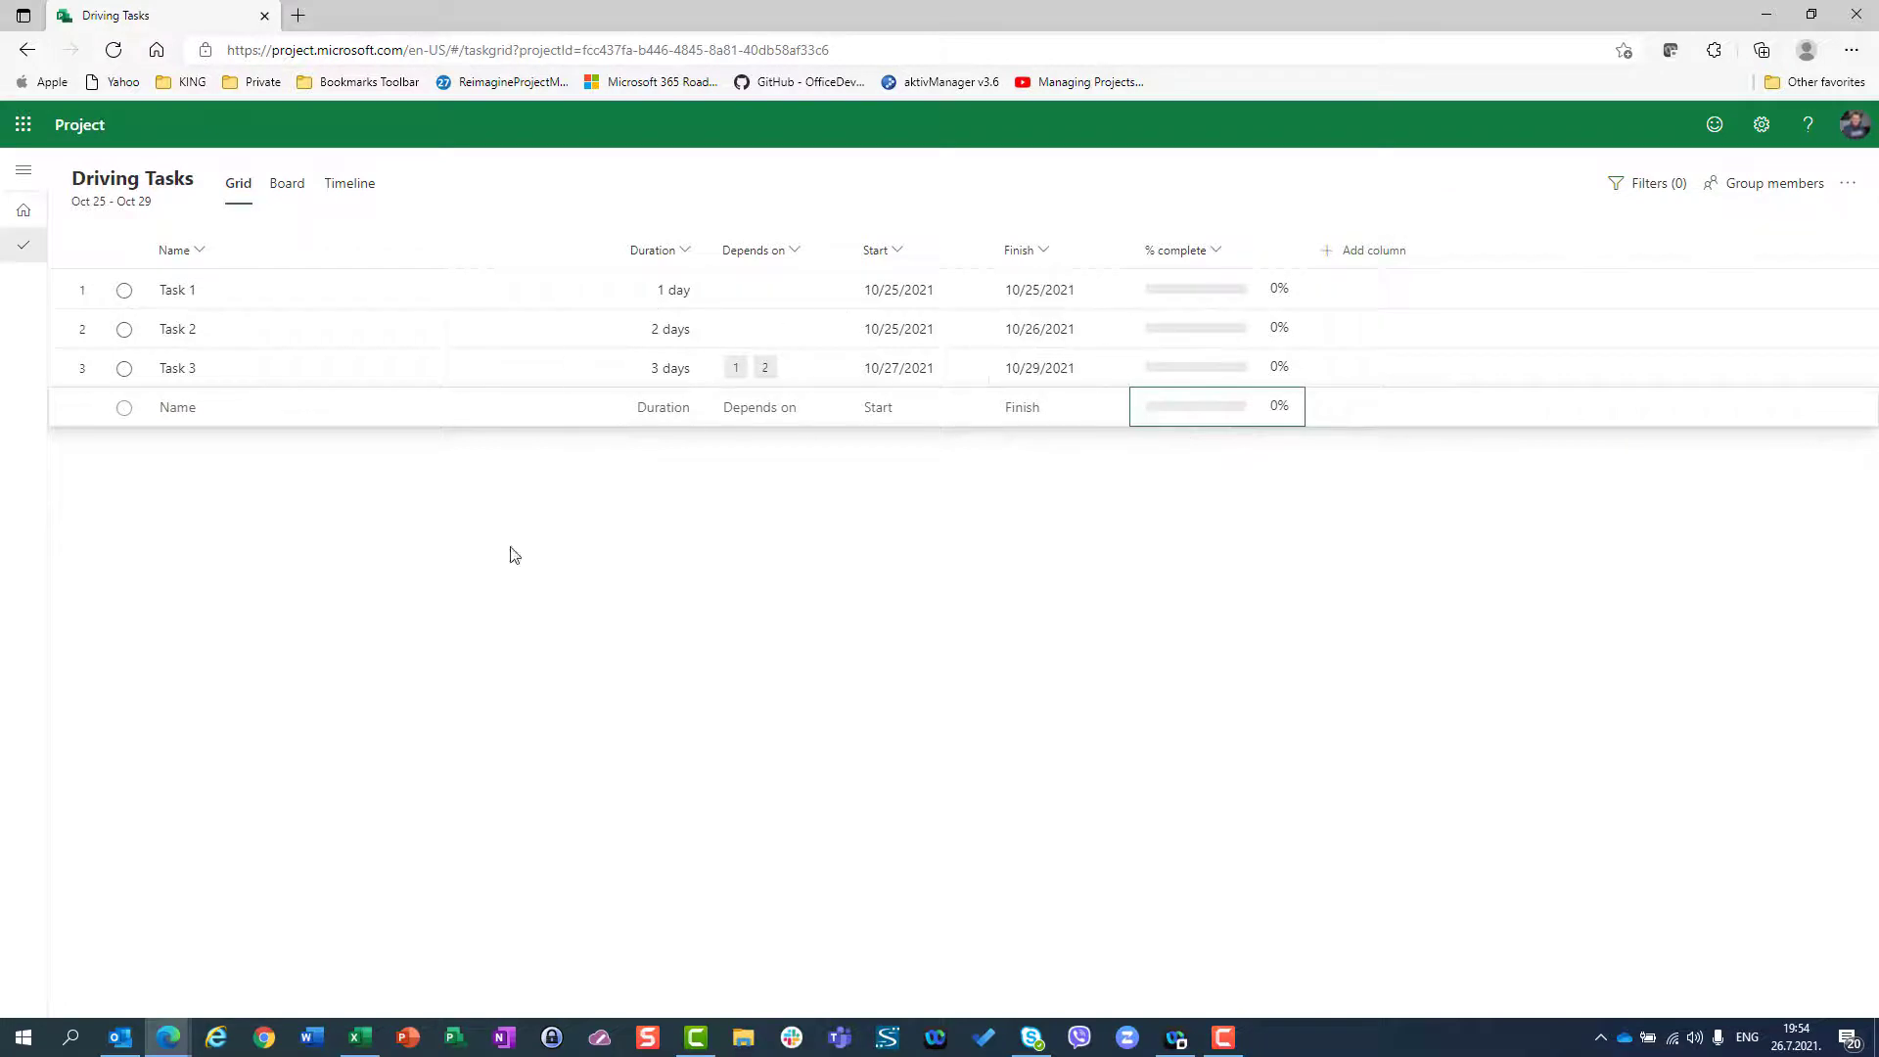
click(431, 408)
click(519, 369)
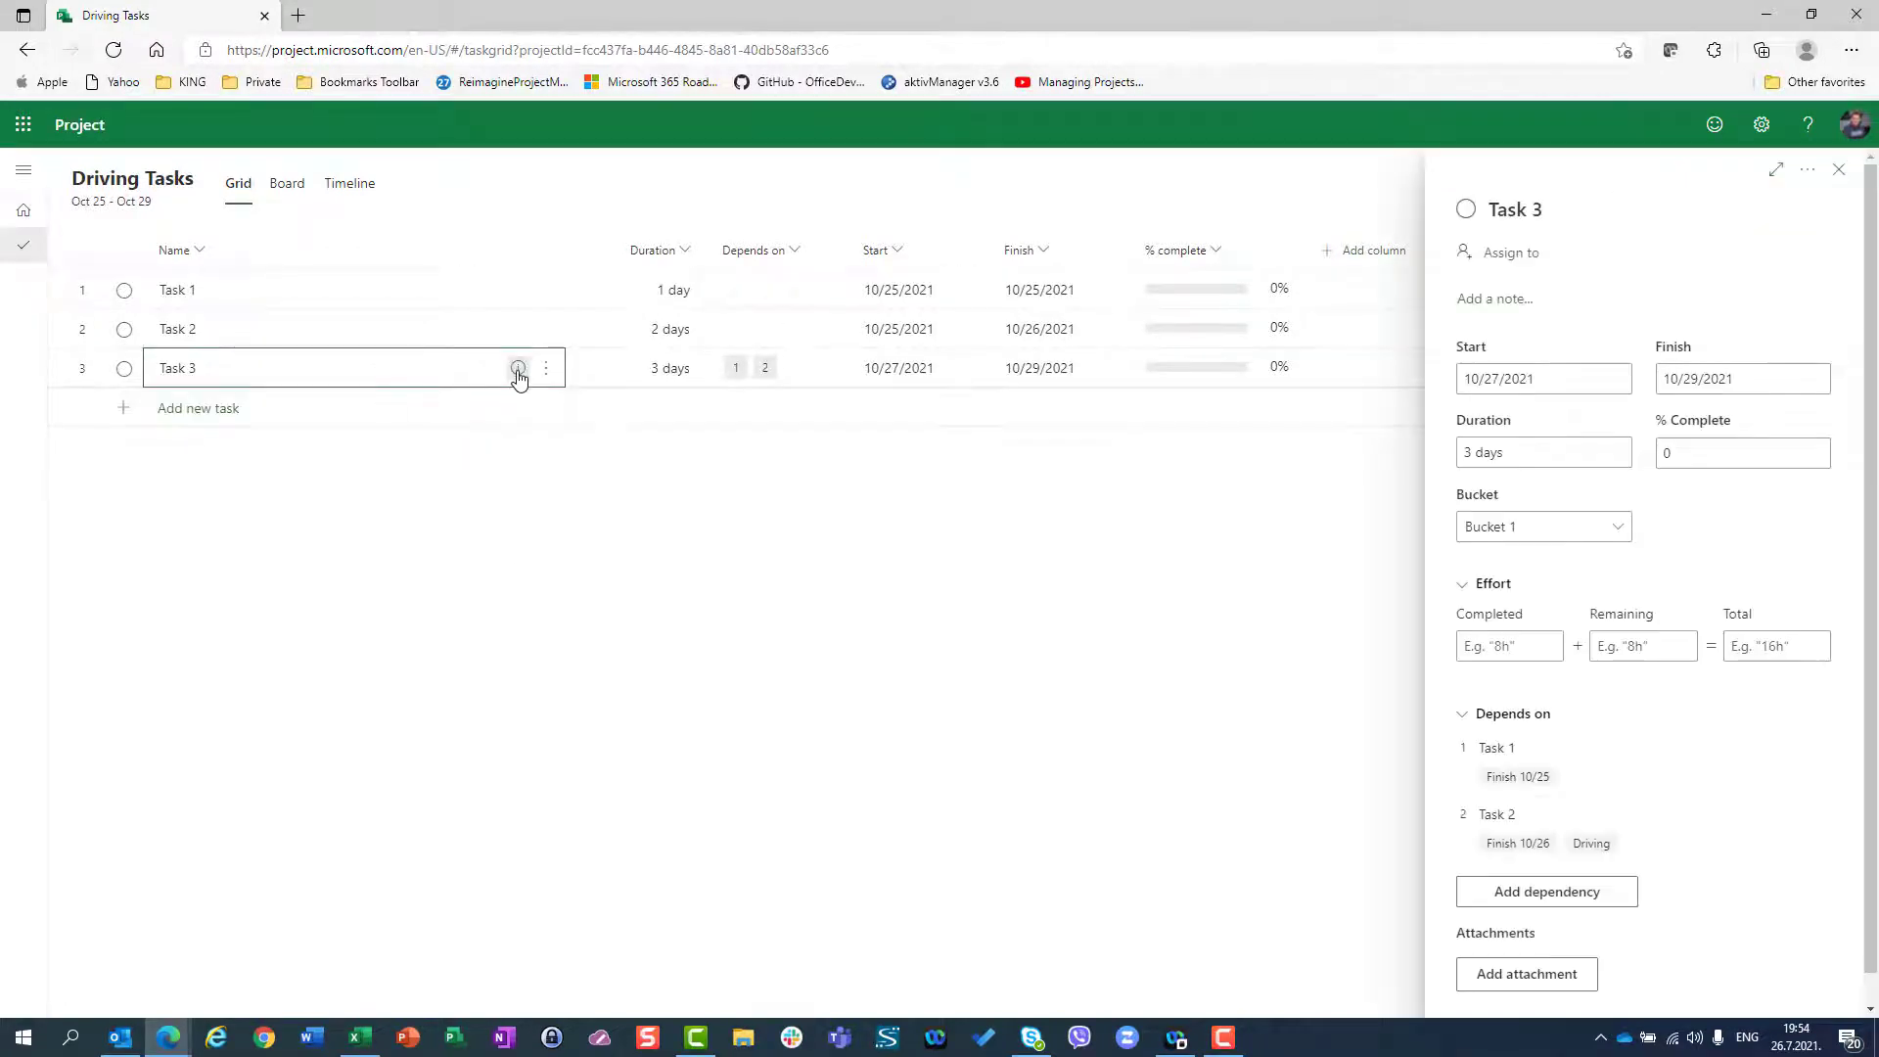
Set % Complete to 50 in Task 3's details pane, leaving its dates unchanged
mouse_move(1596, 854)
click(1734, 454)
text(50)
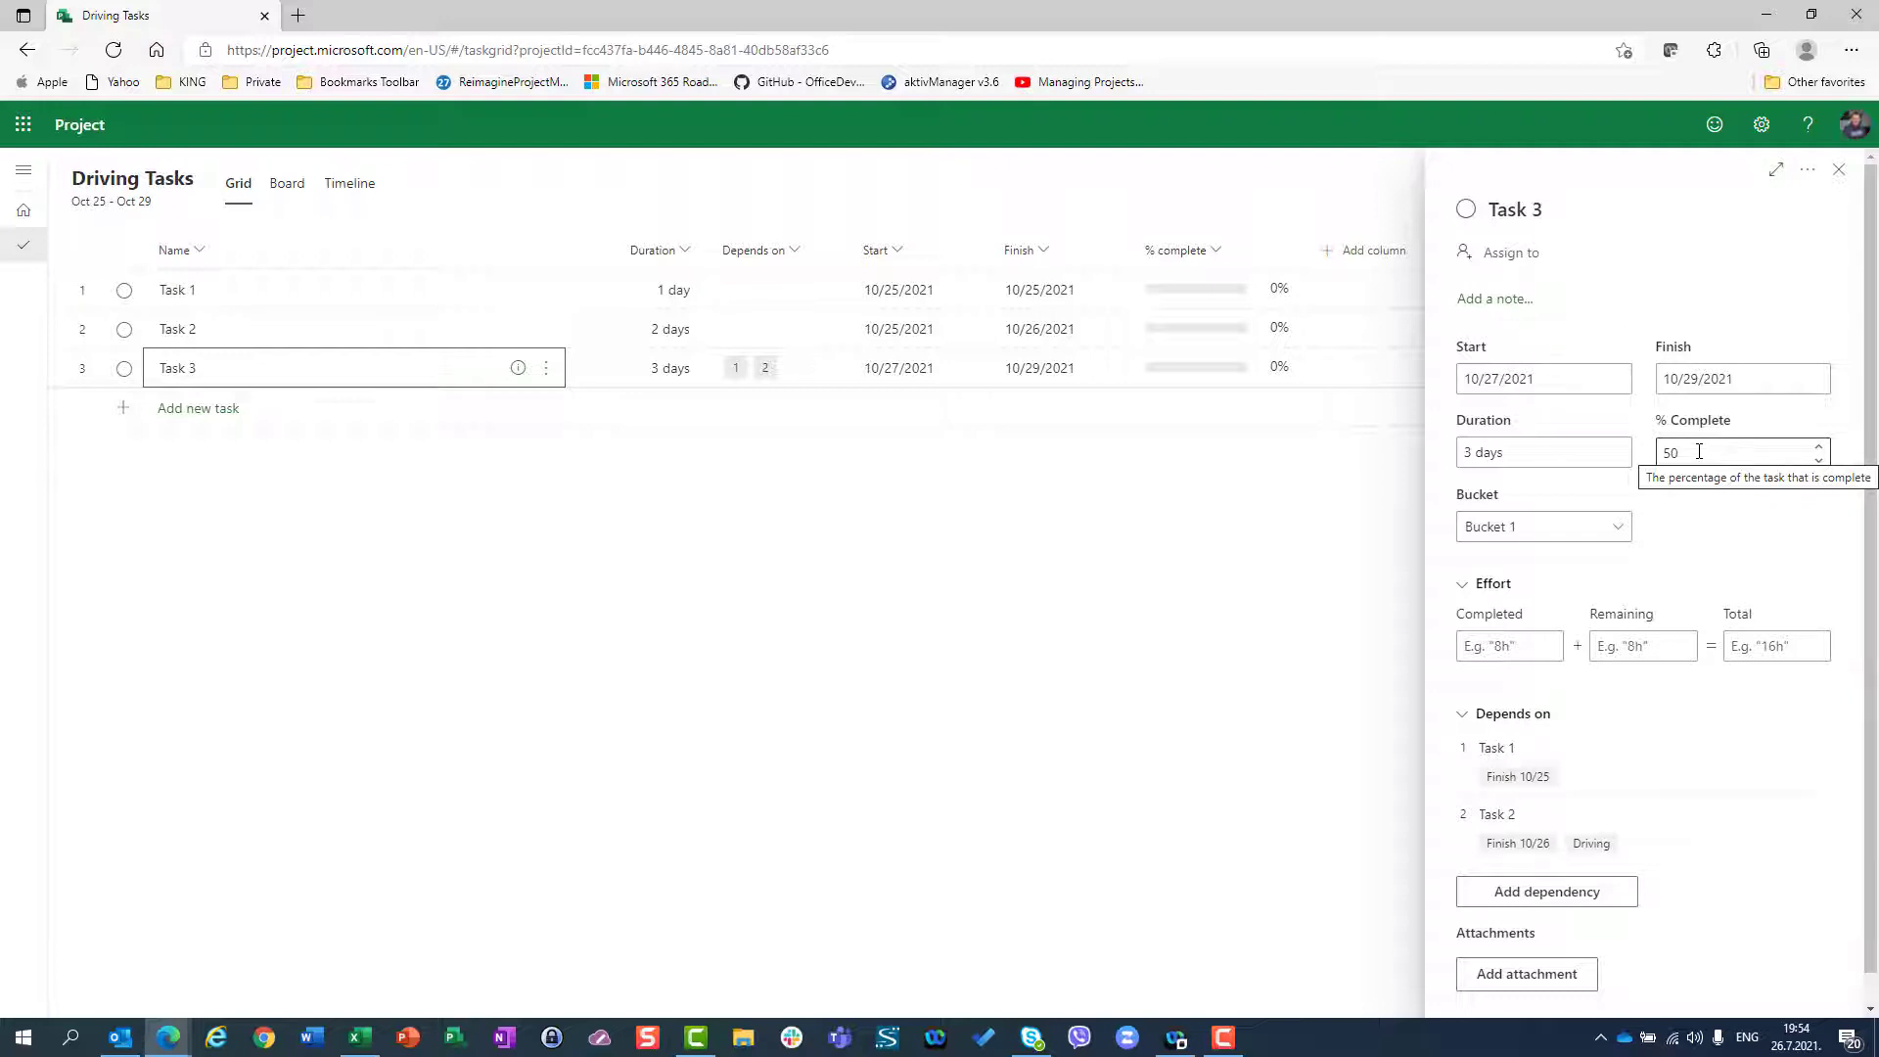
key(Return)
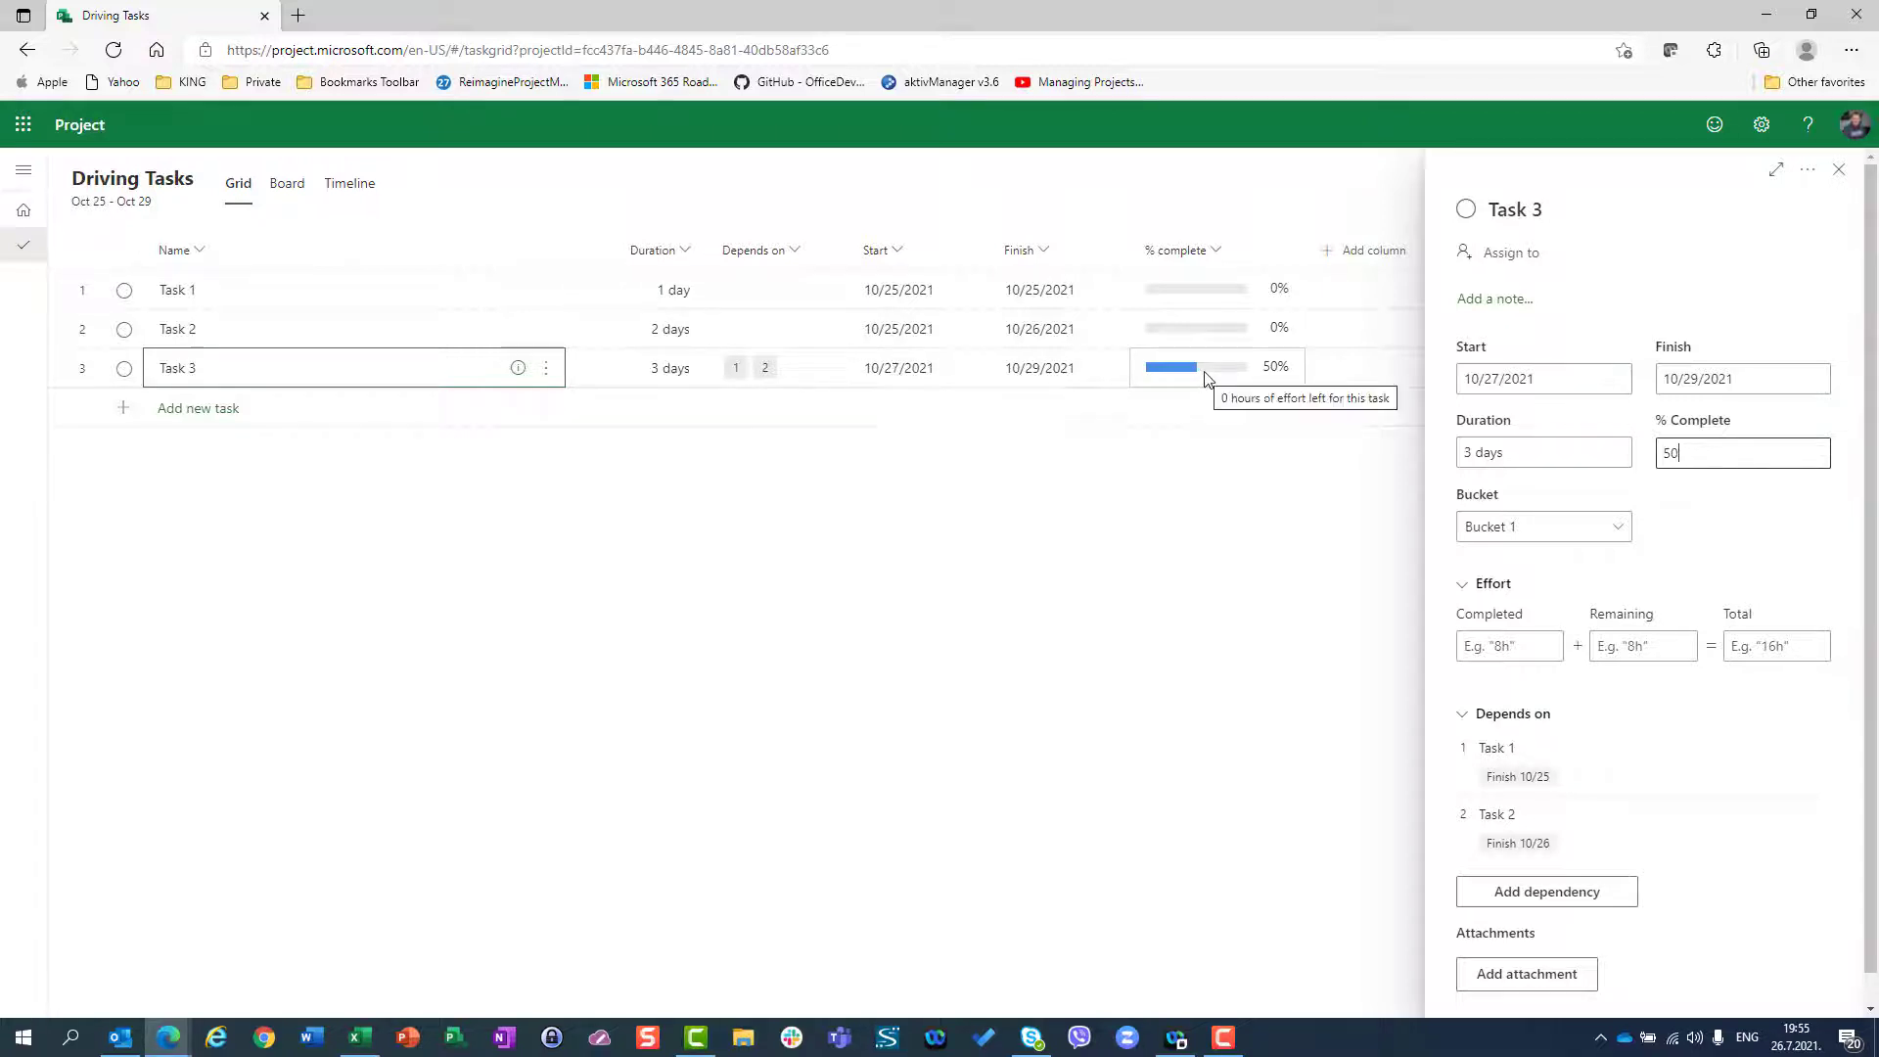
Set Task 1 to 5 days and Task 2 to 6 days; Task 3 keeps its 10/27 start
click(673, 290)
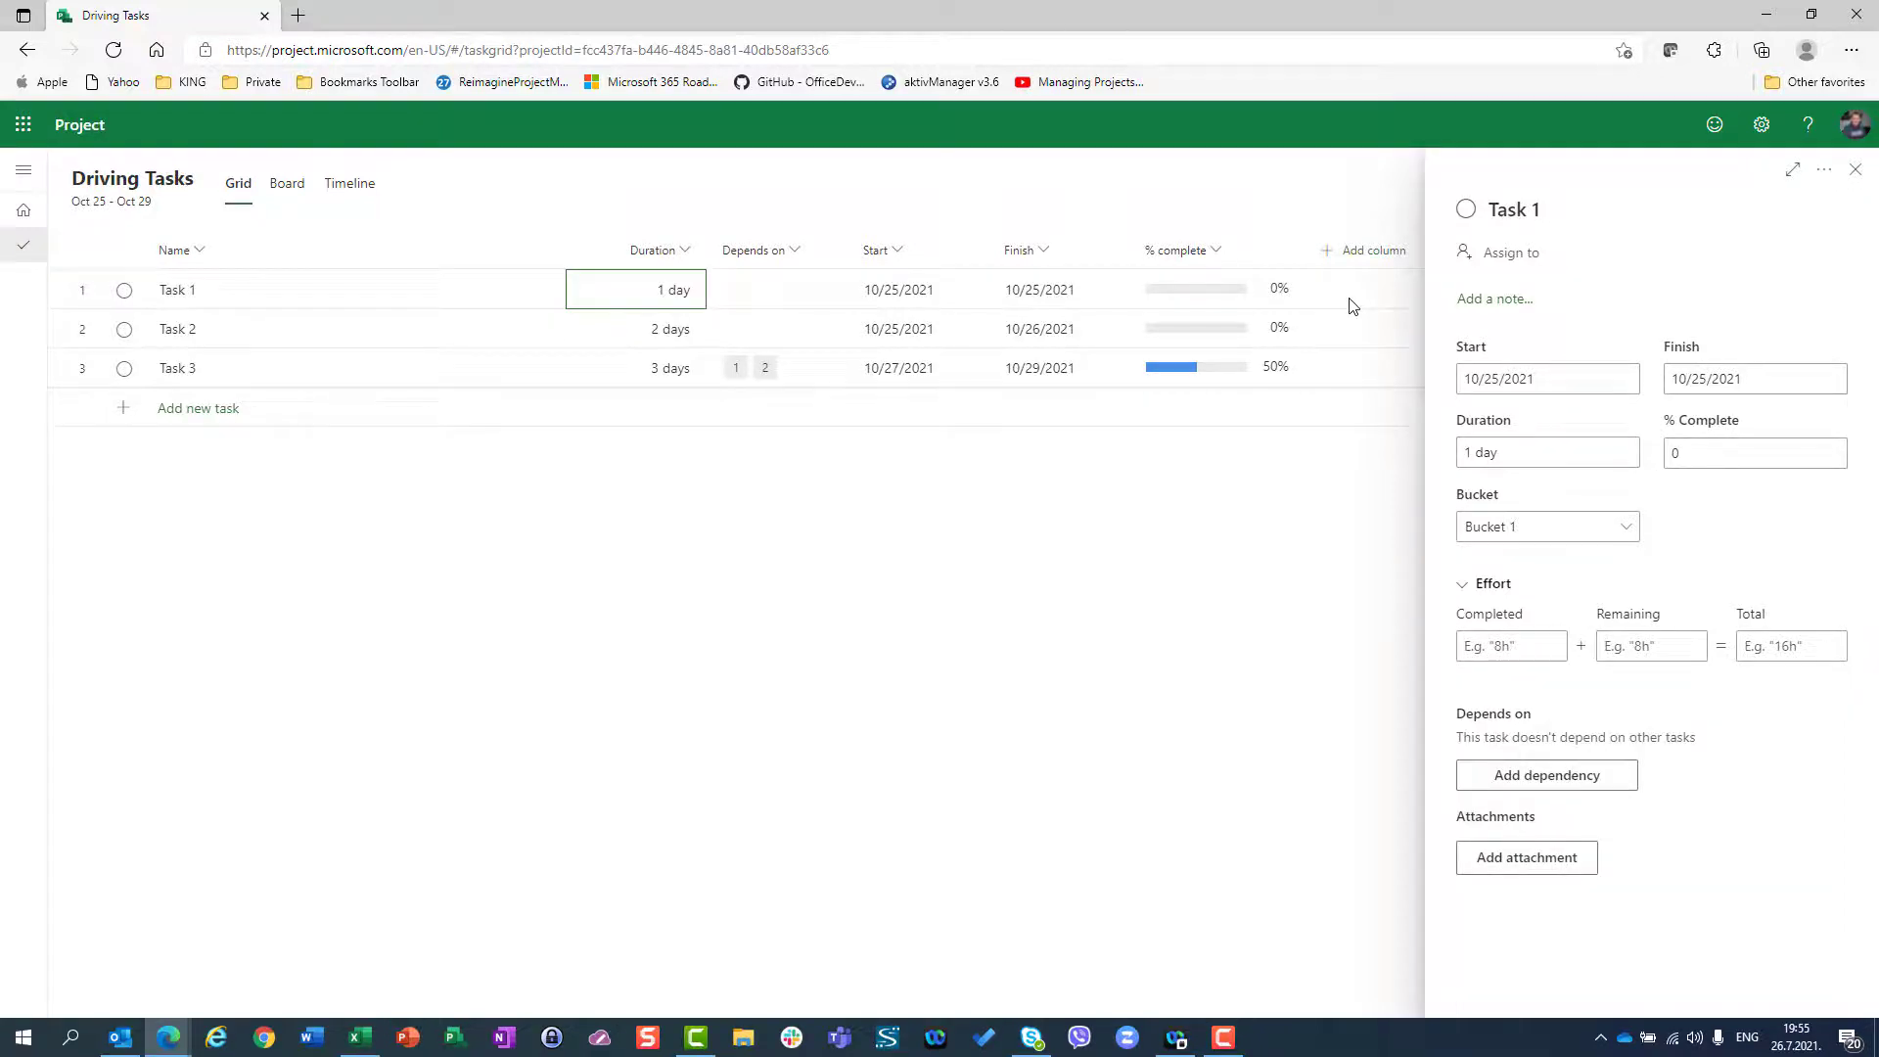
text(5)
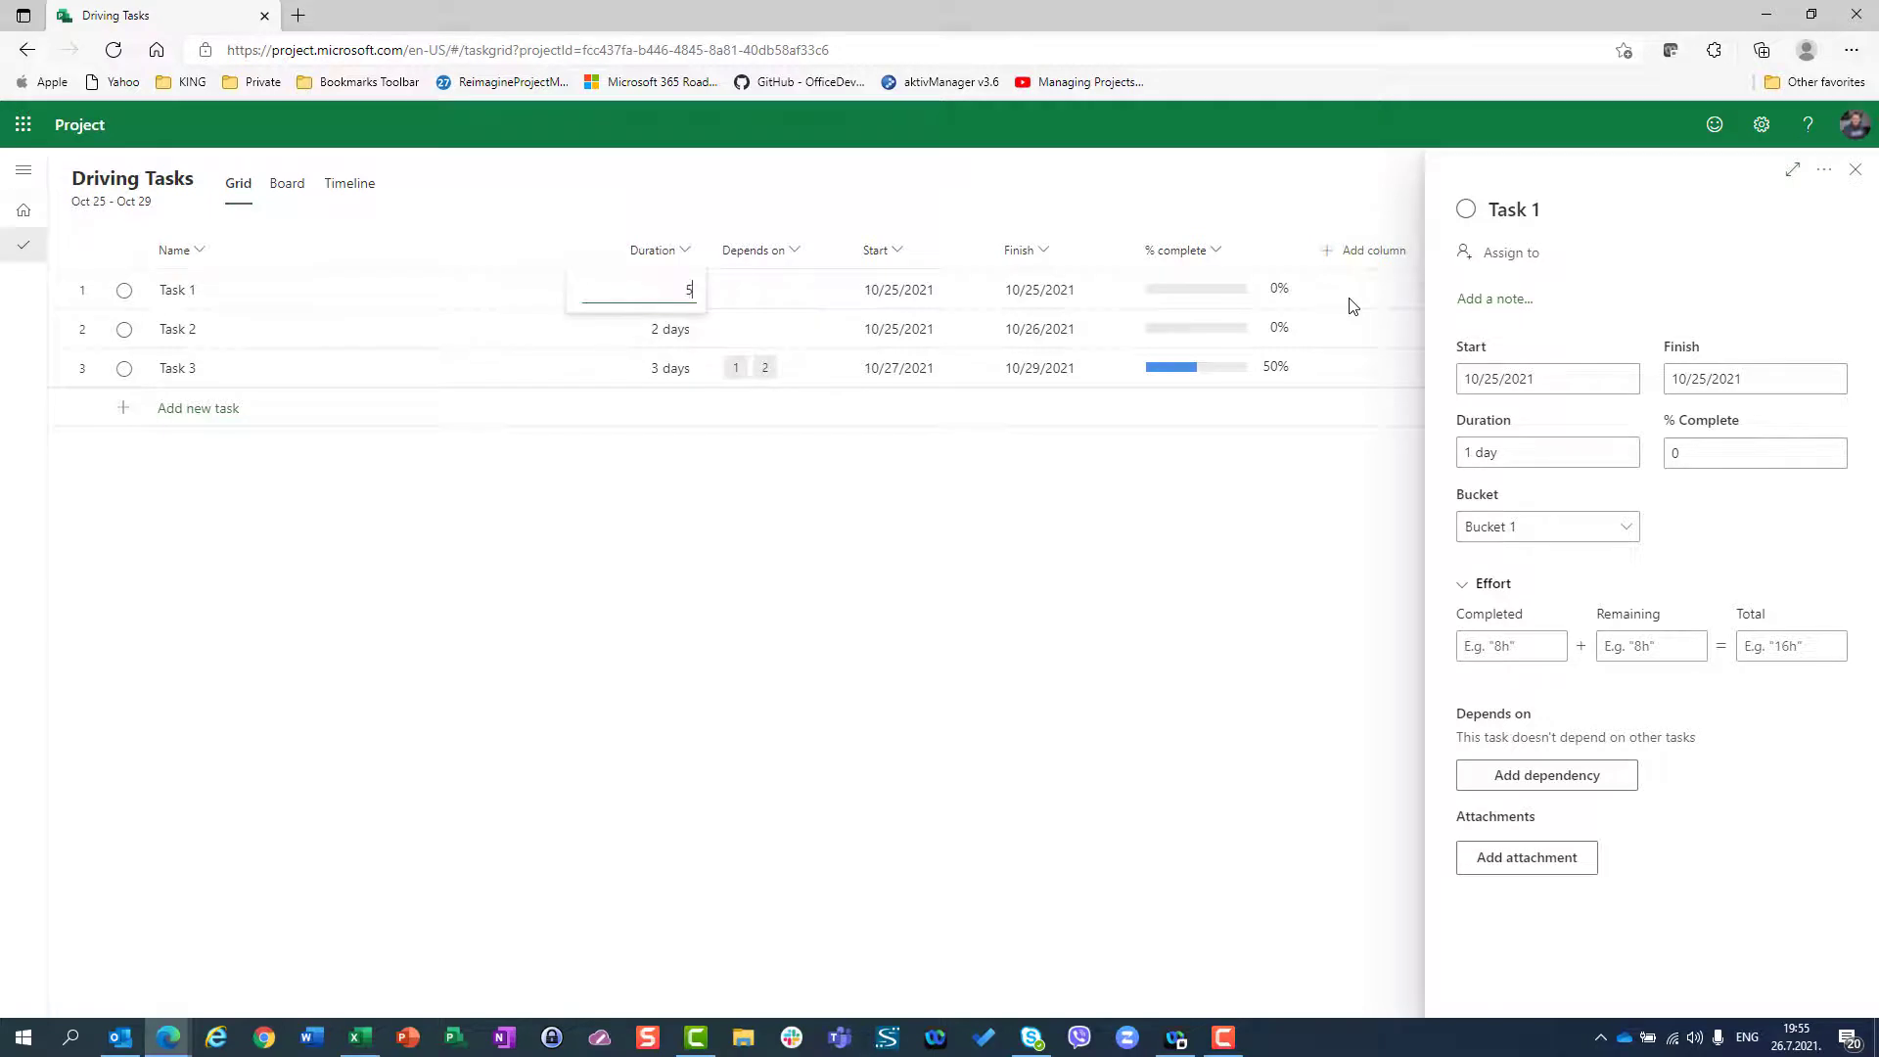
key(Return)
text(6)
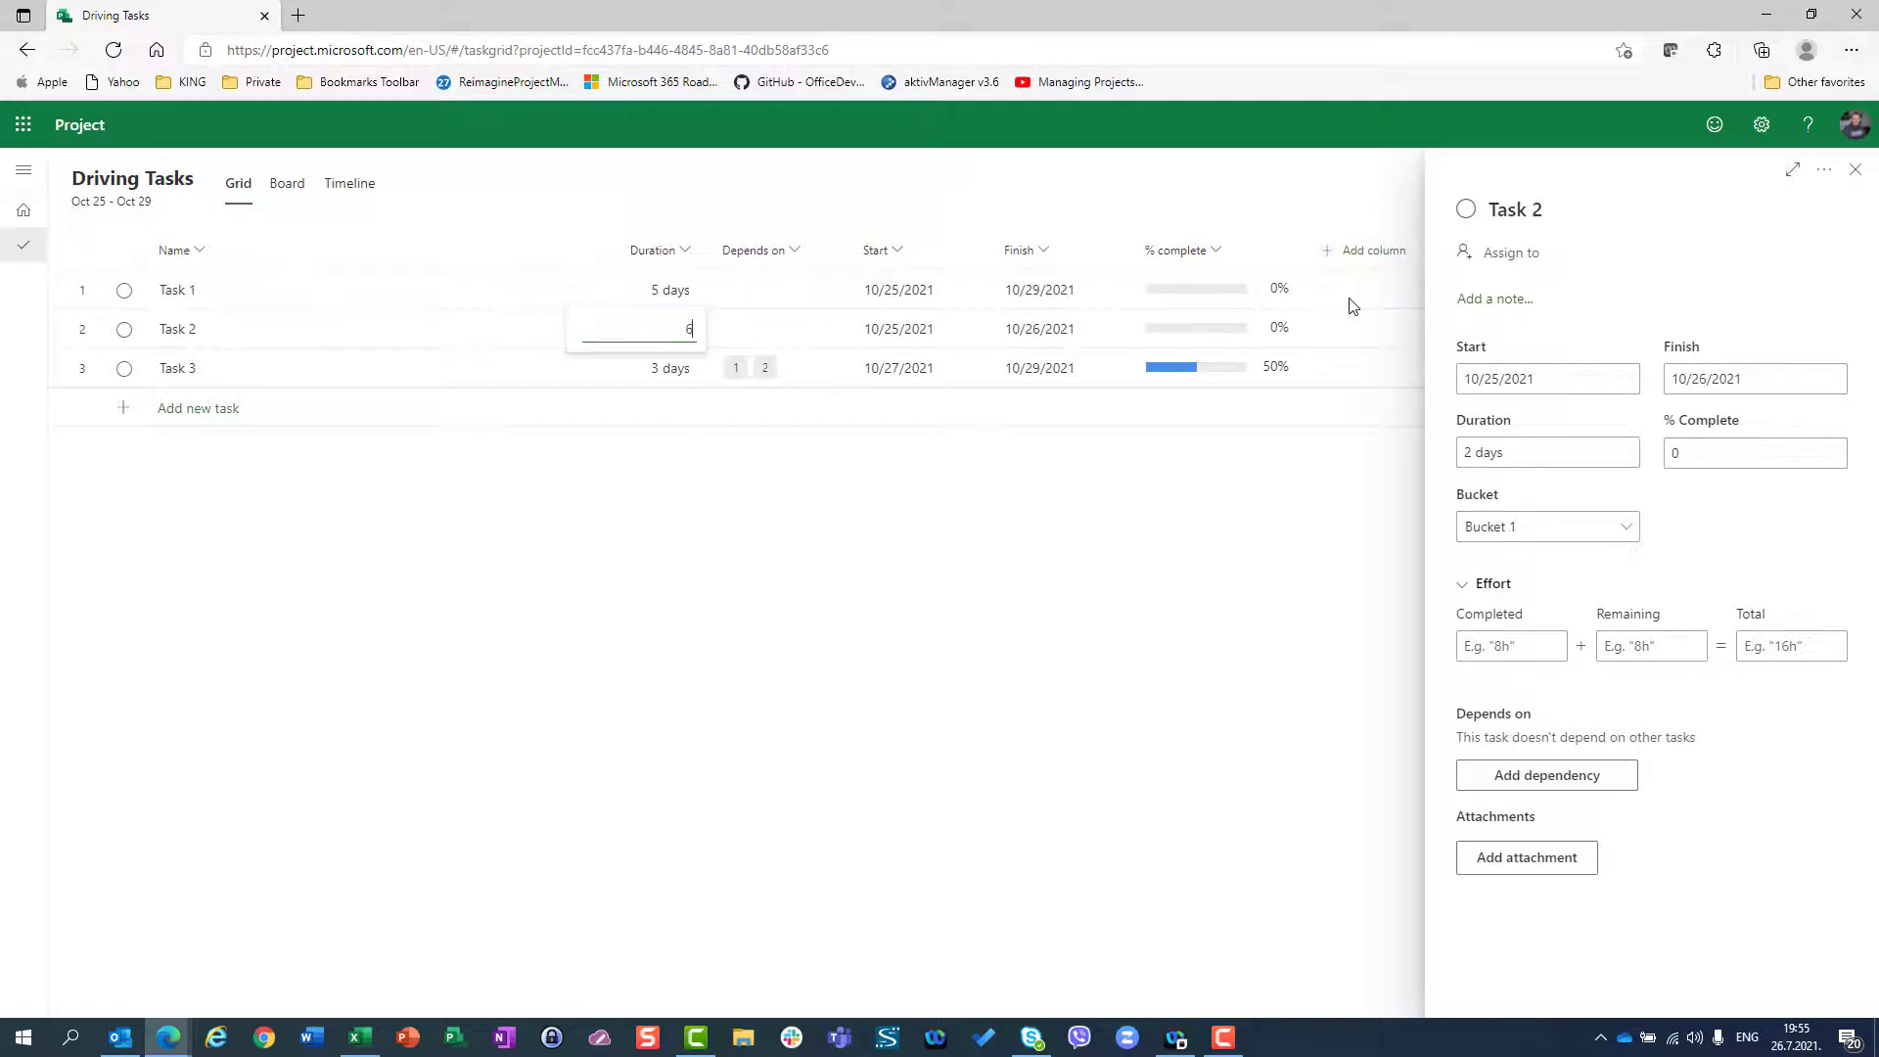
key(Return)
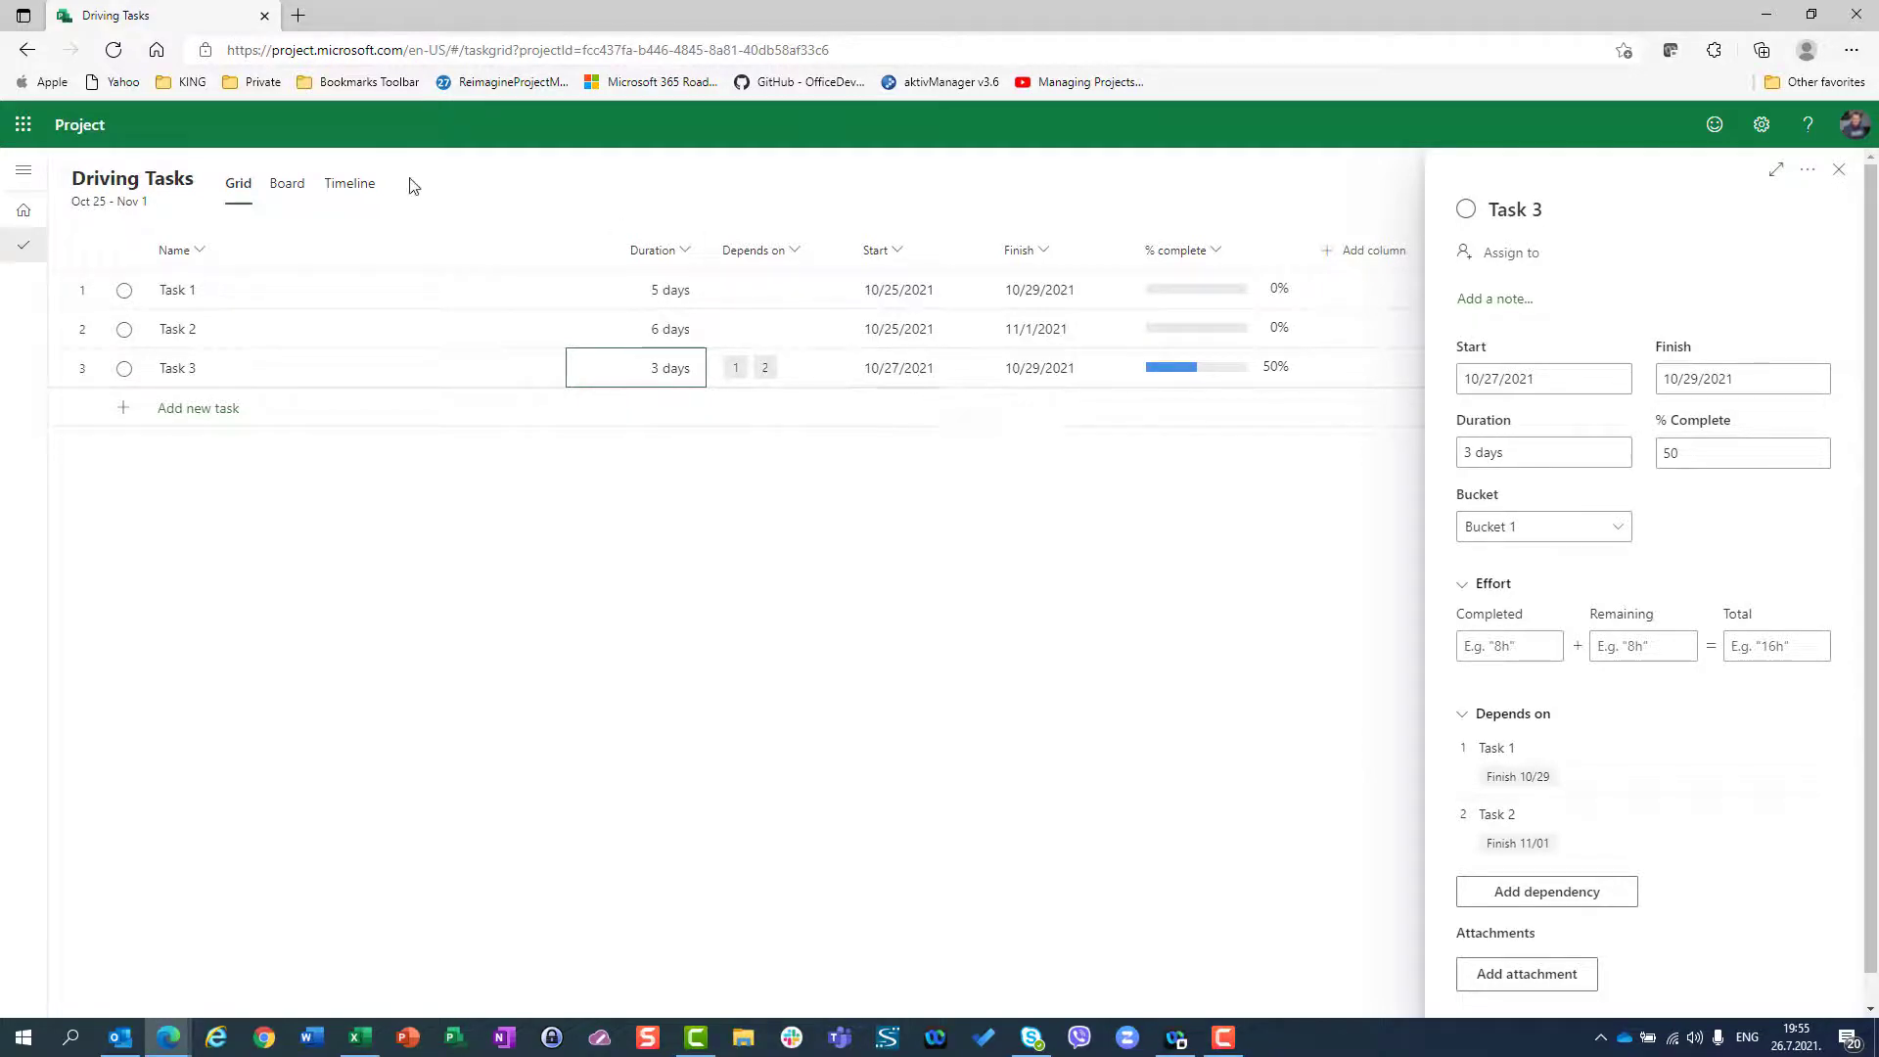
Scroll the timeline to Task 3 and inspect its bar against the longer predecessor bars
click(373, 193)
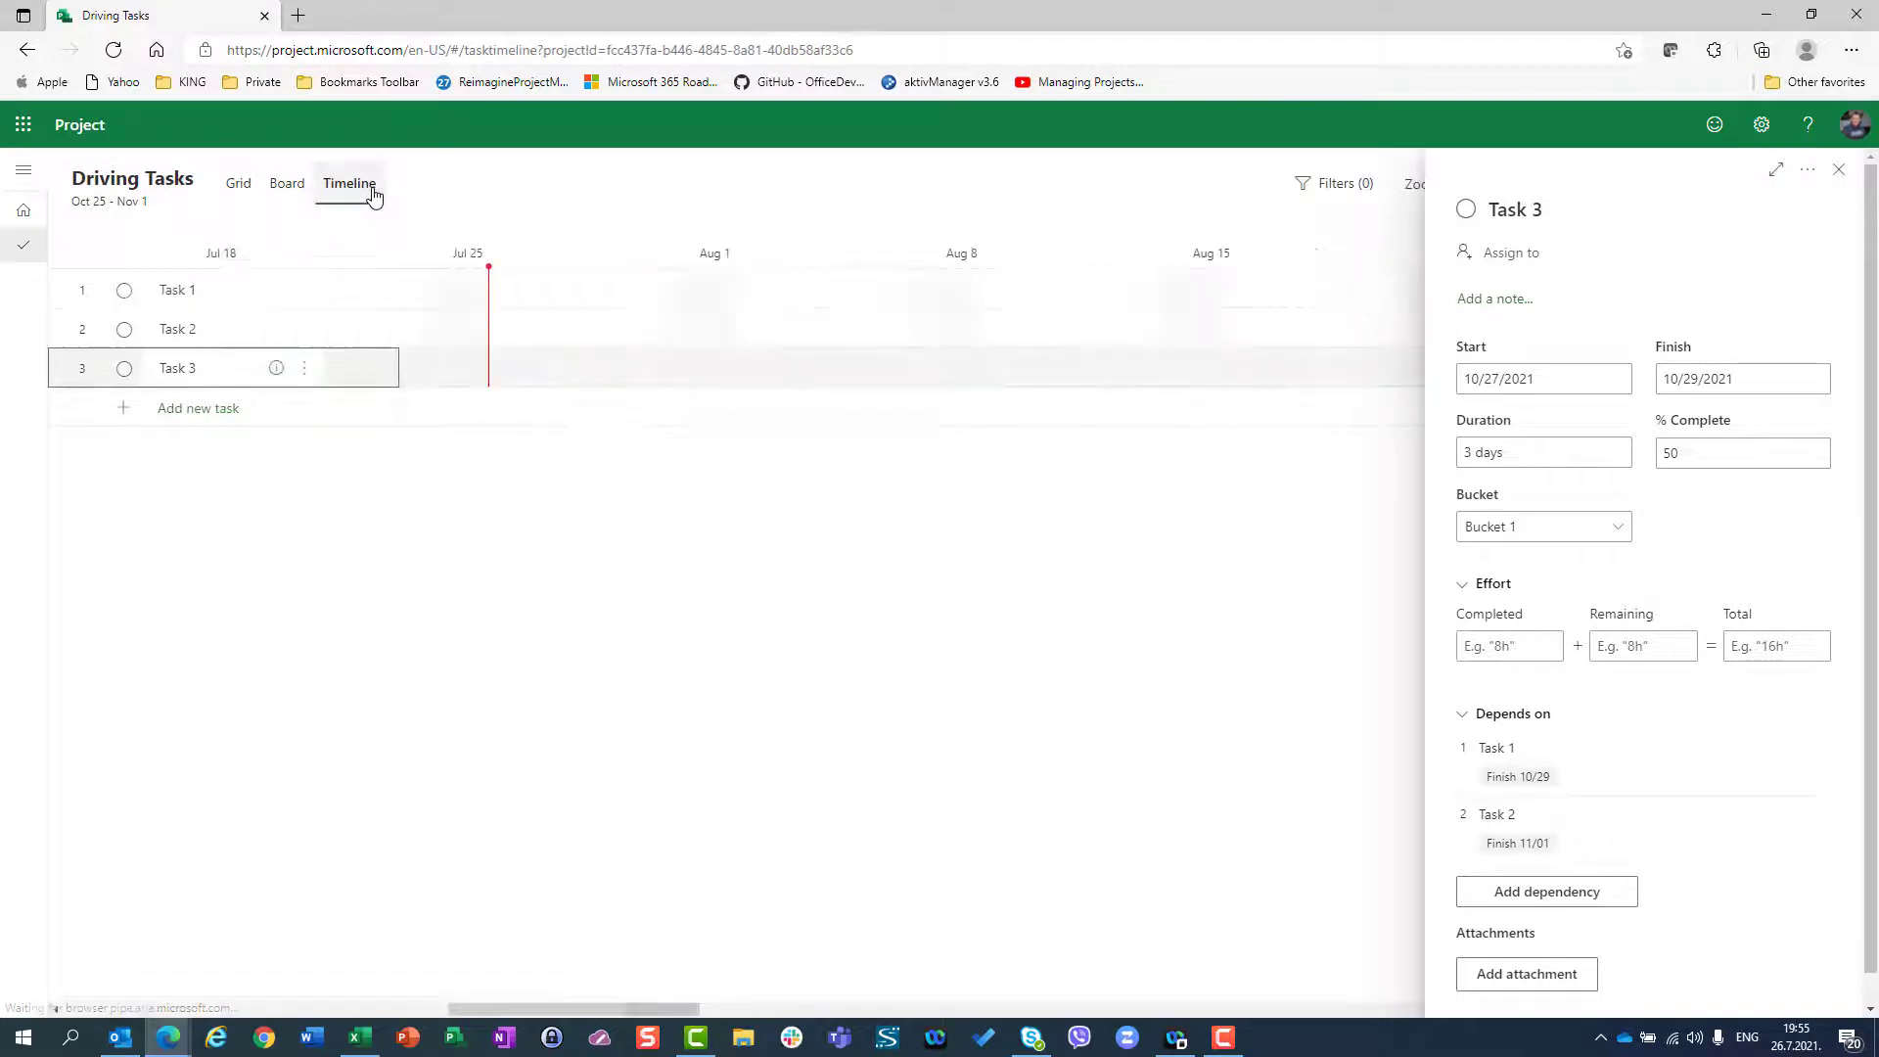
right_click(213, 293)
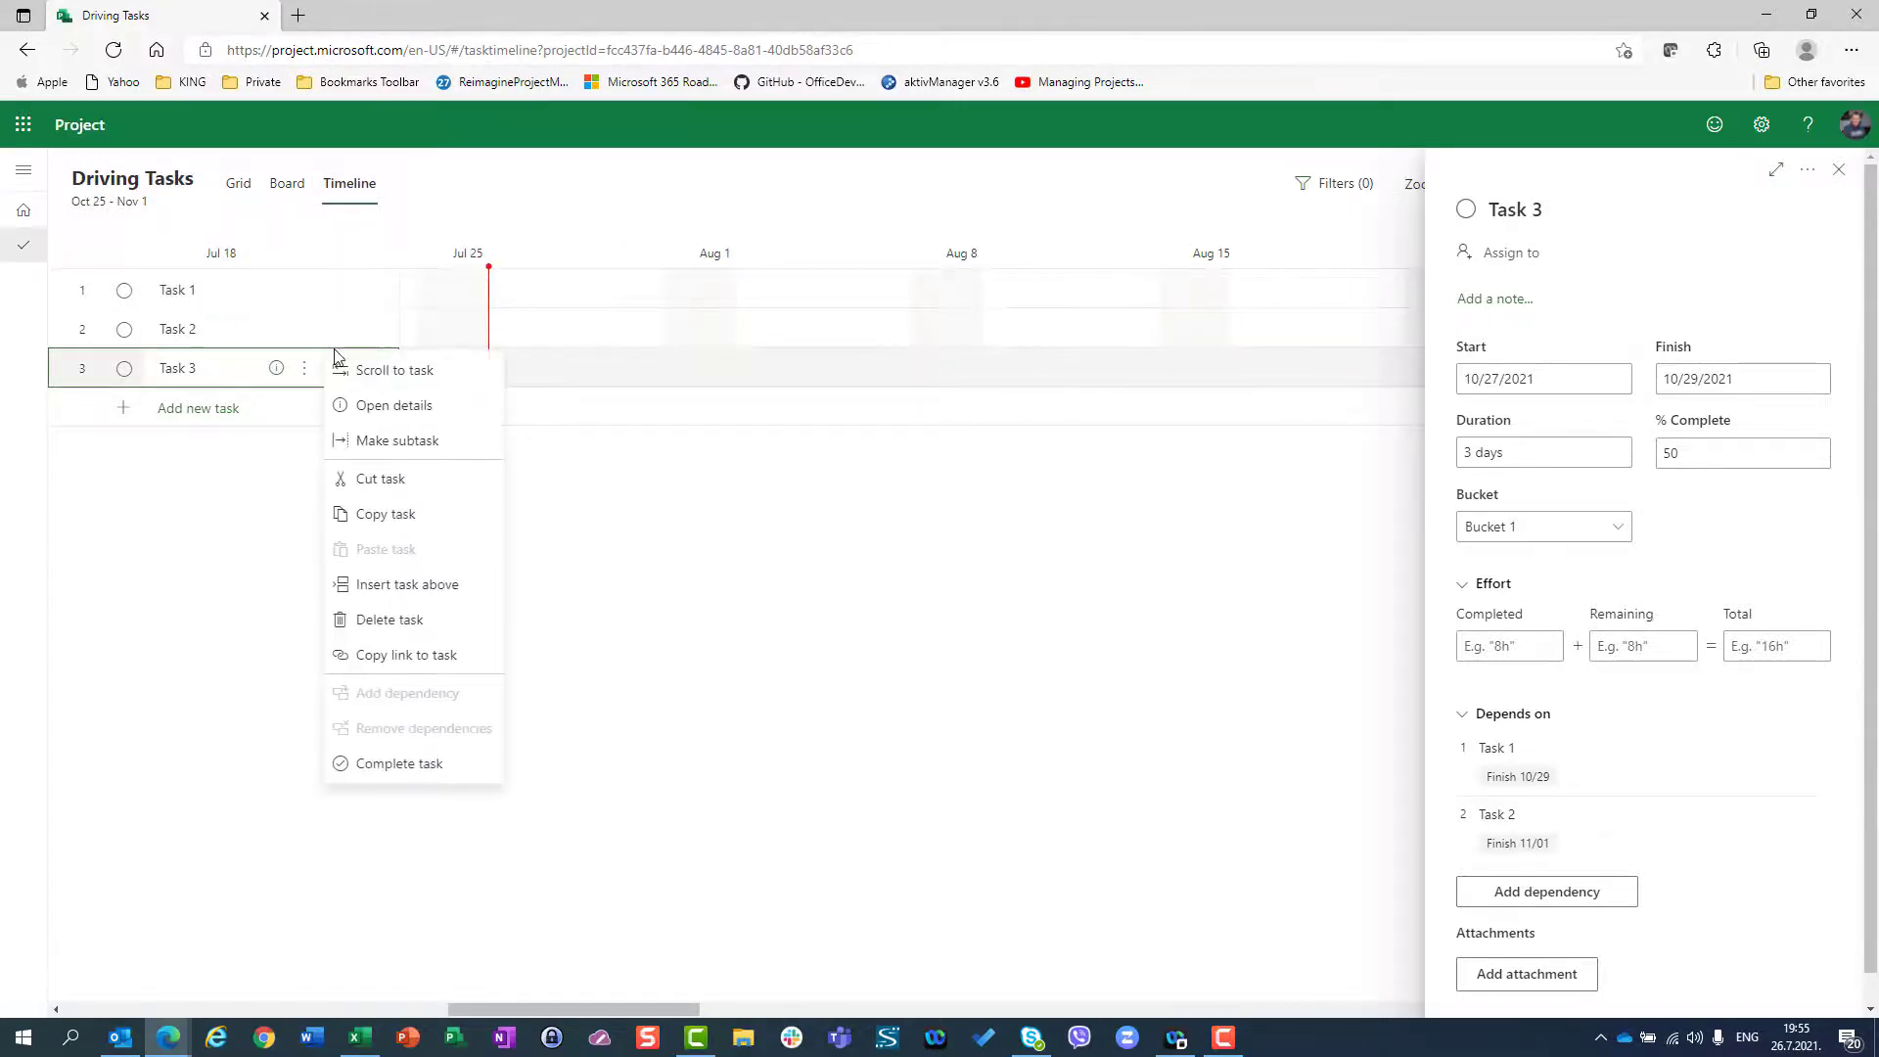
click(382, 371)
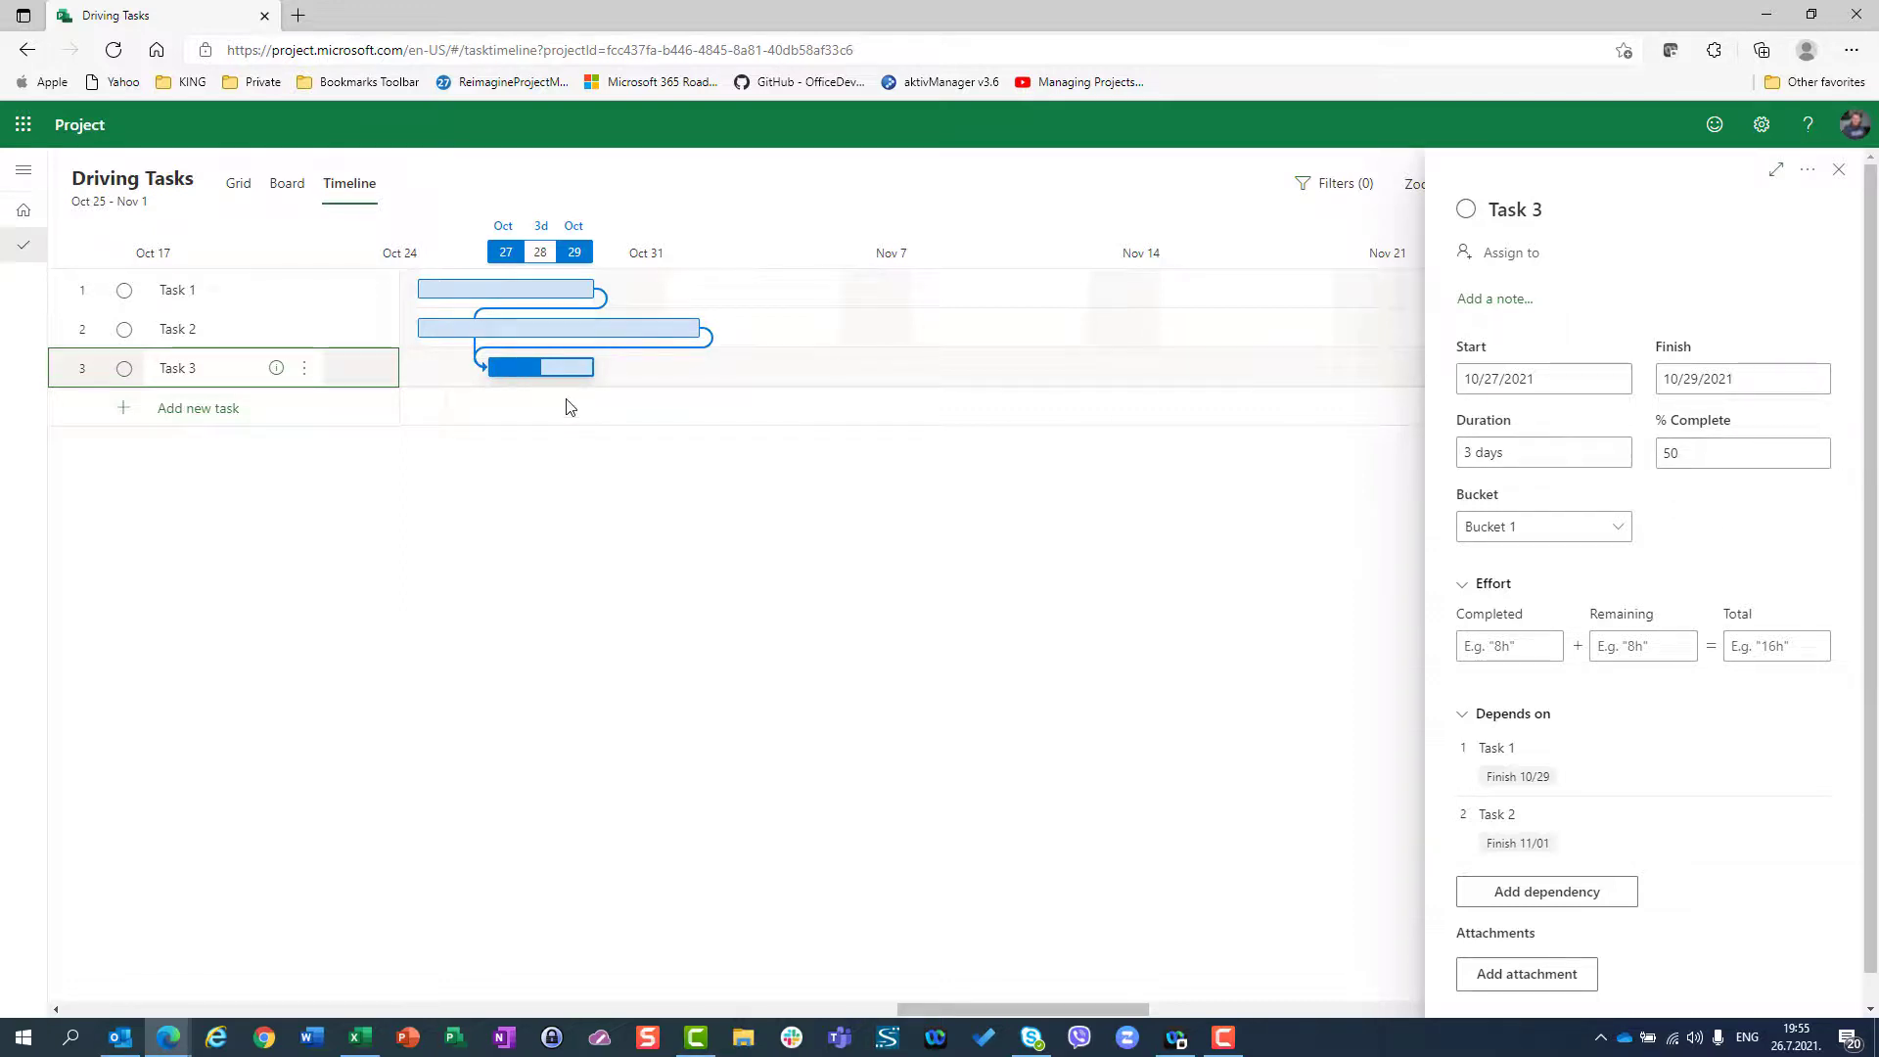
mouse_move(559, 329)
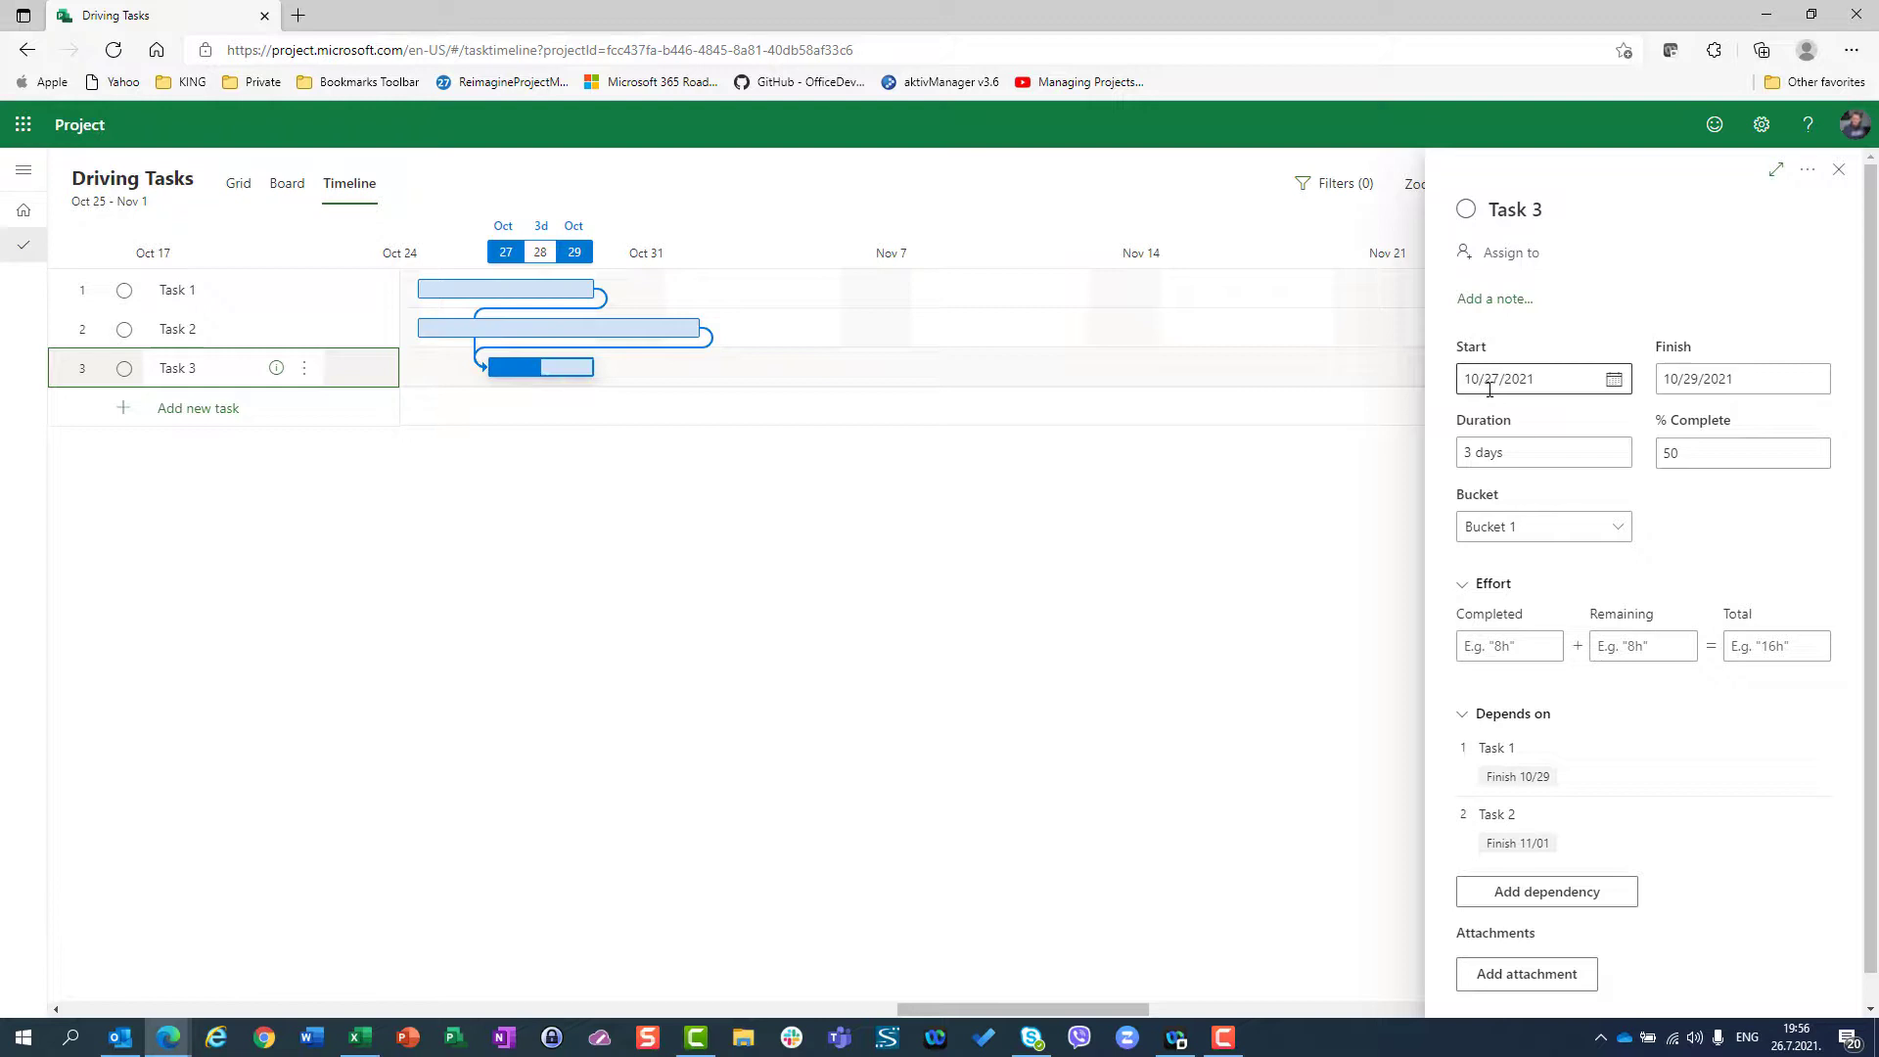
mouse_move(541, 367)
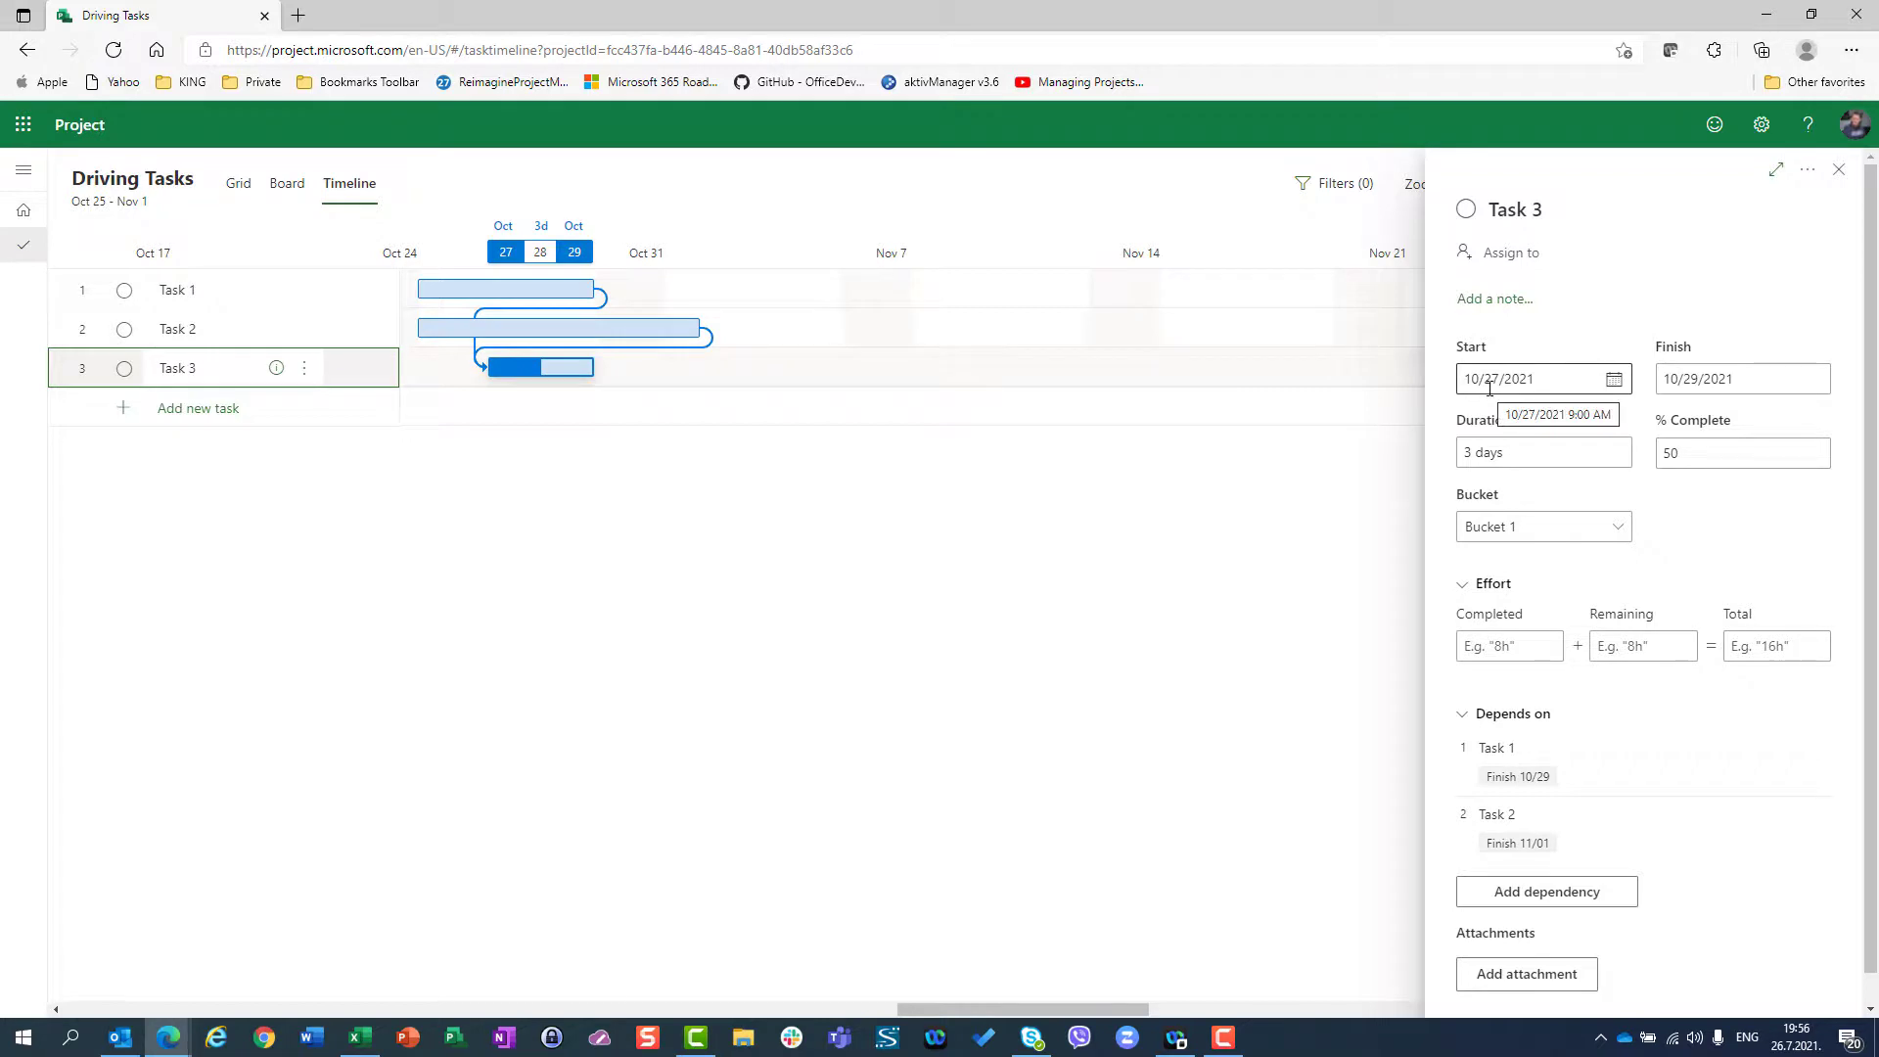
click(461, 290)
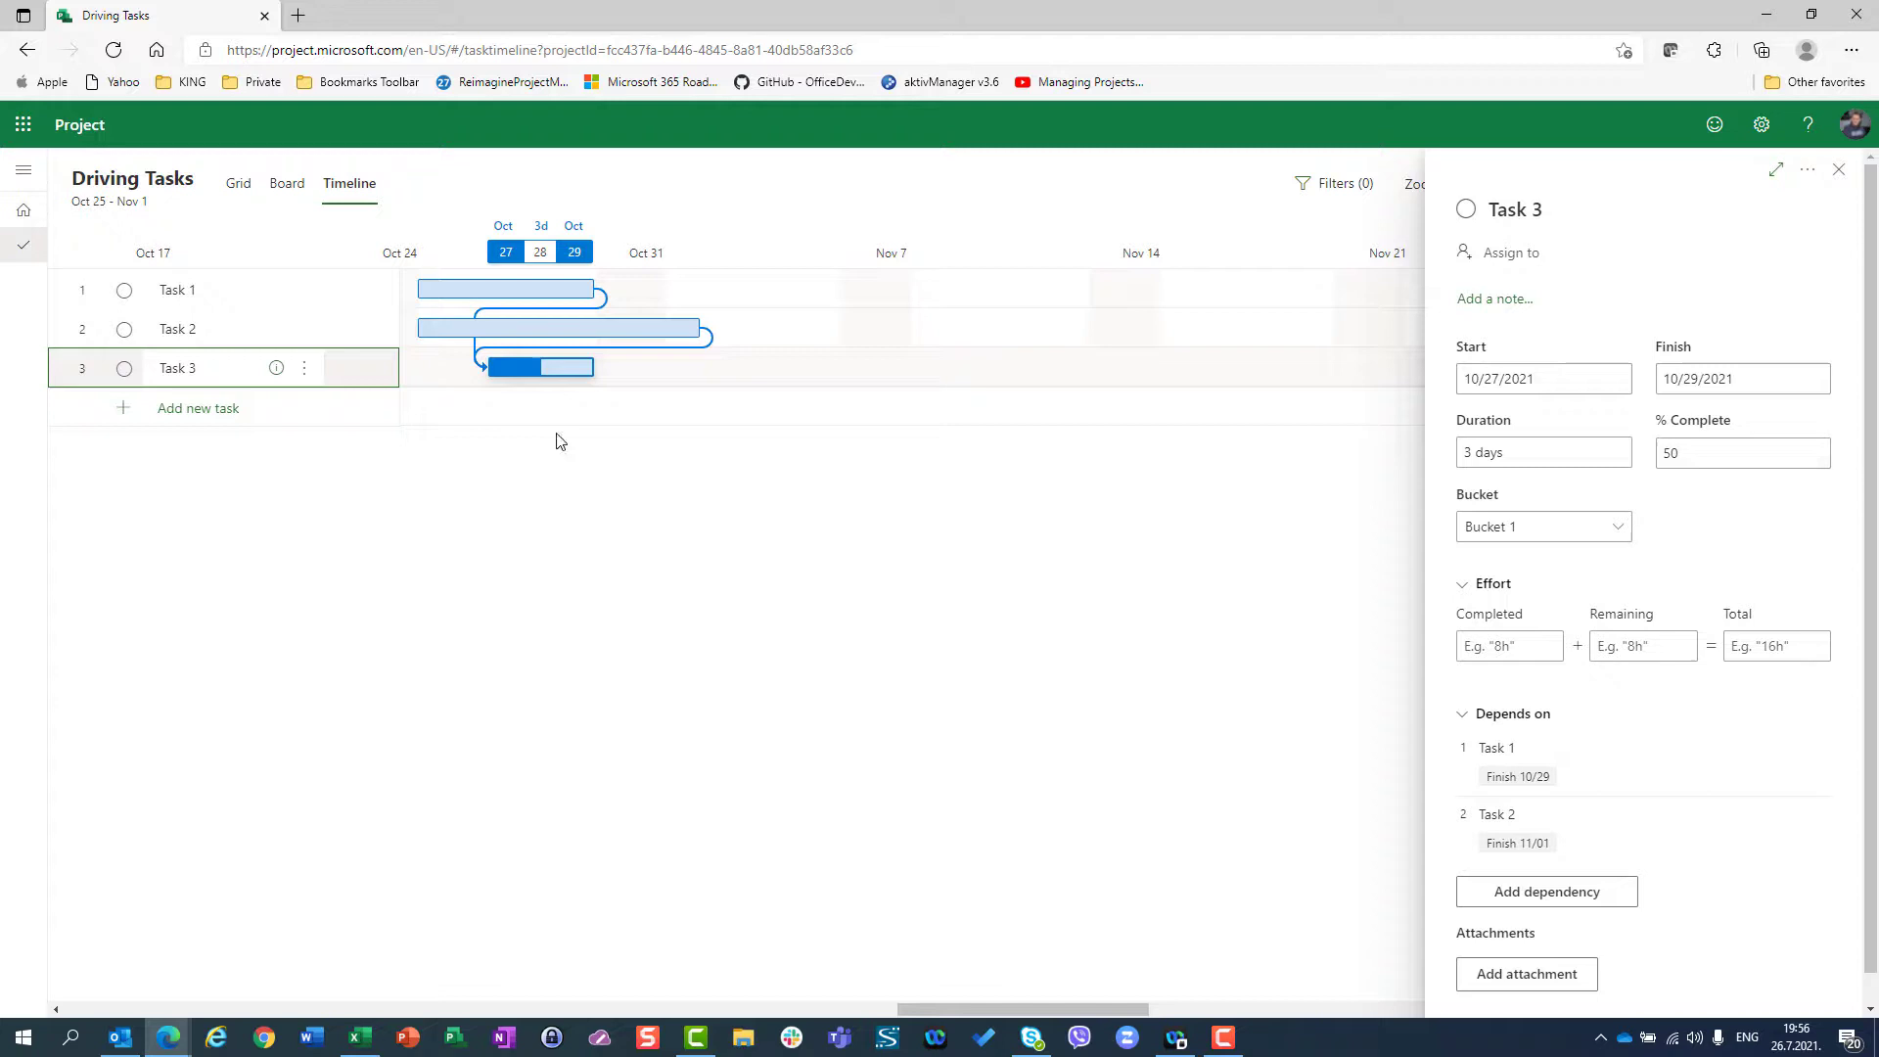
Return to the grid and reset Task 3 to 0% complete
click(1838, 171)
click(238, 182)
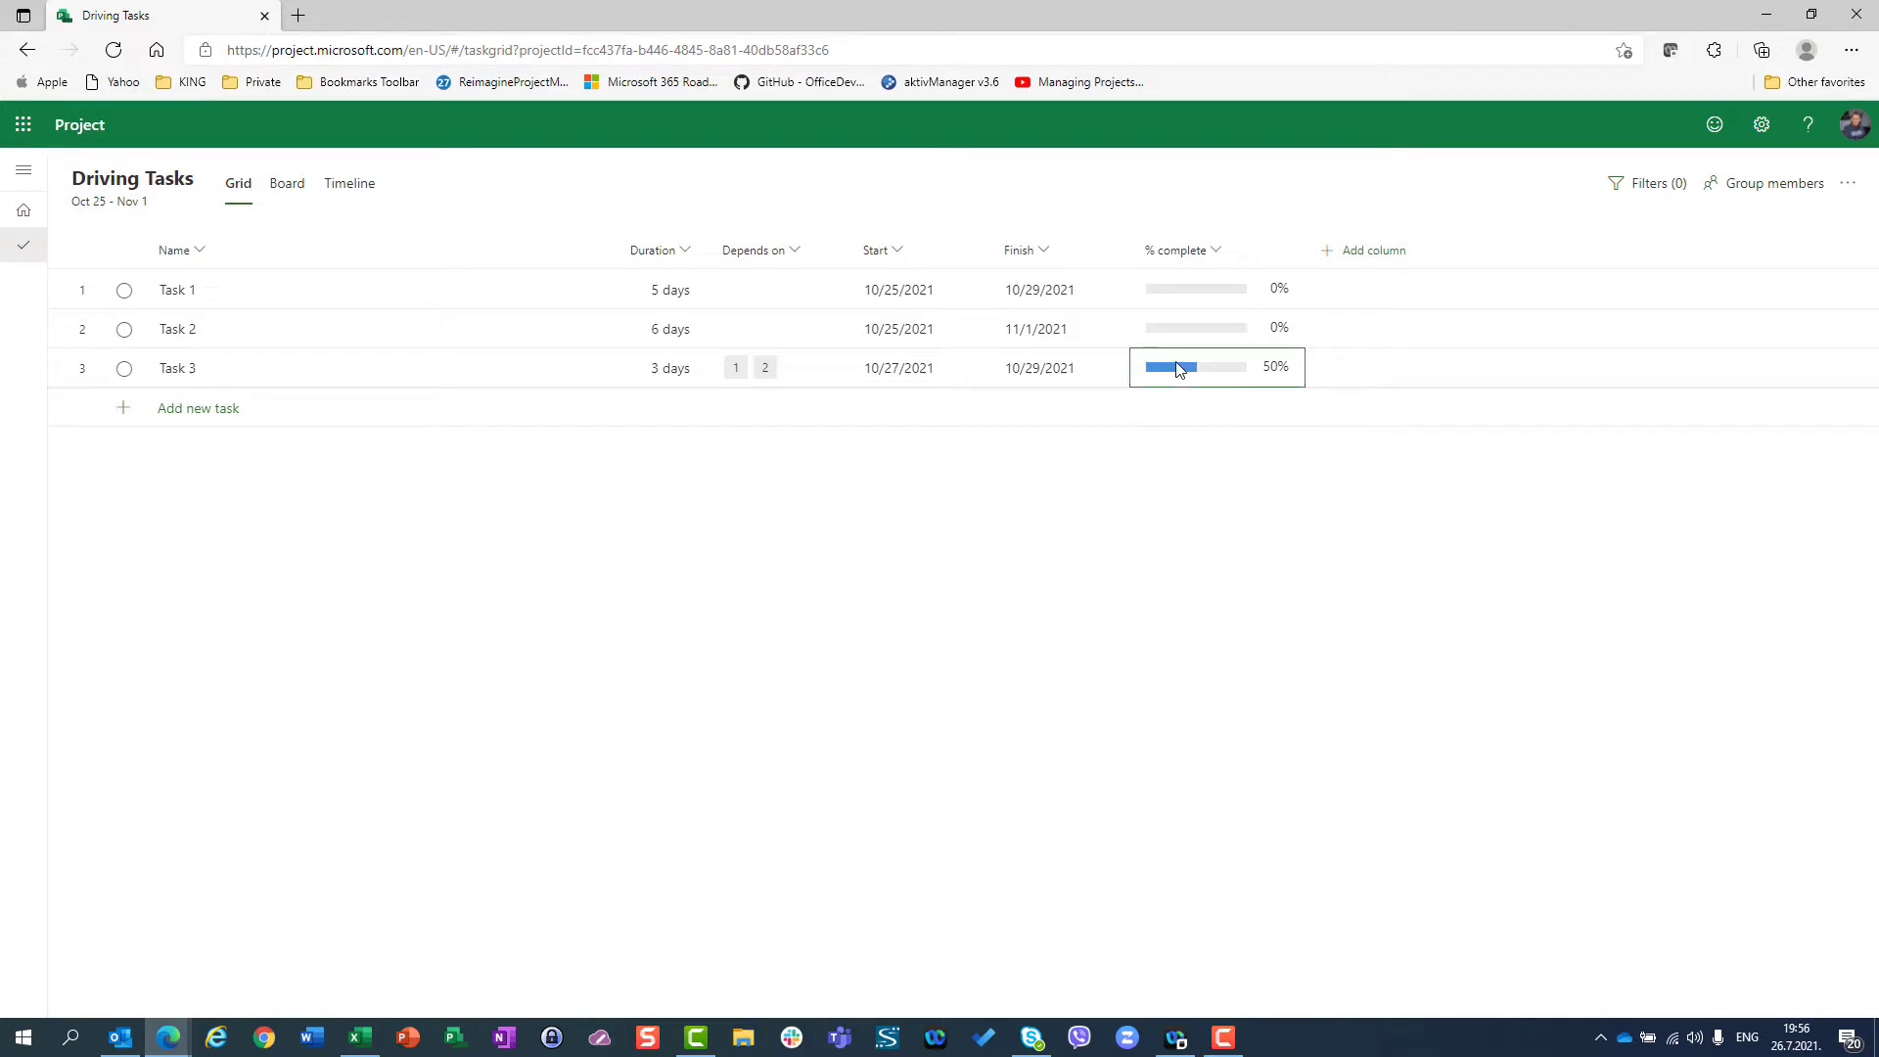
text(0)
key(Return)
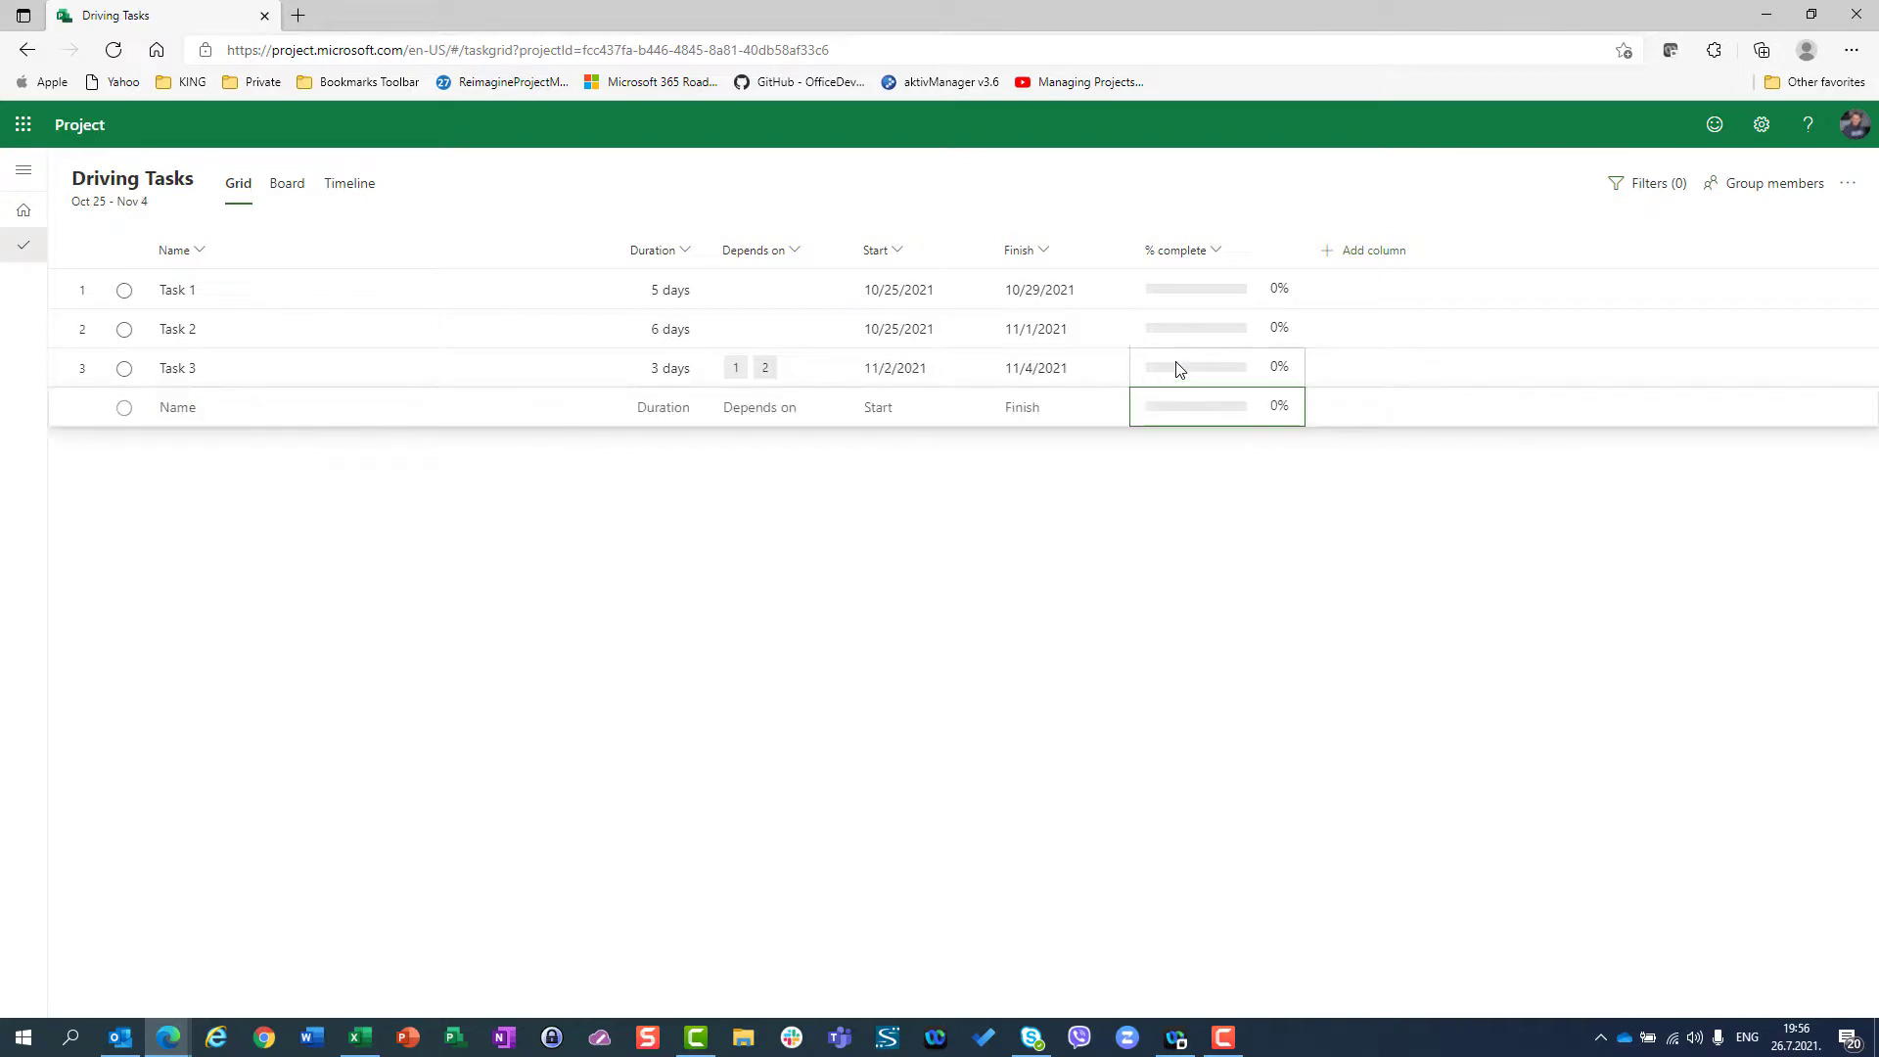
Set Task 1 and Task 2 durations to 1 day and Task 3 to 50% complete
click(636, 289)
text(1)
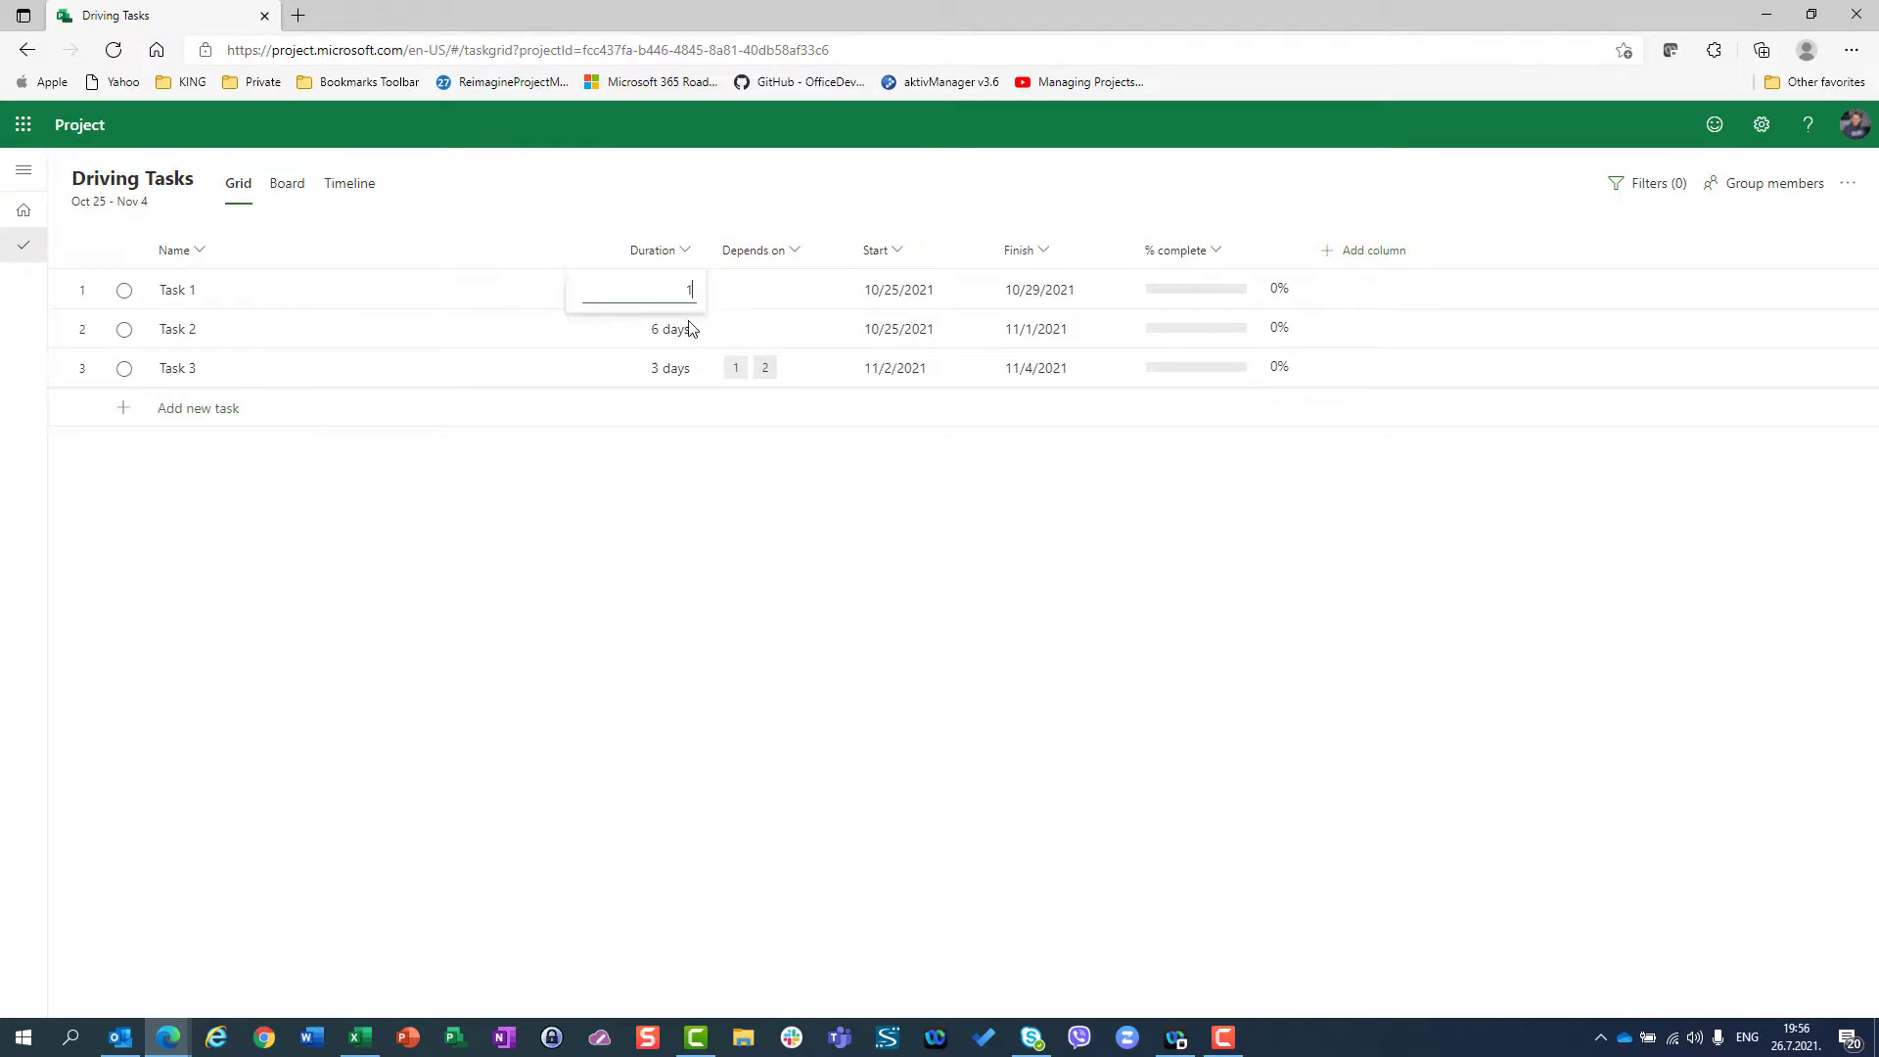
click(687, 329)
text(1)
key(Return)
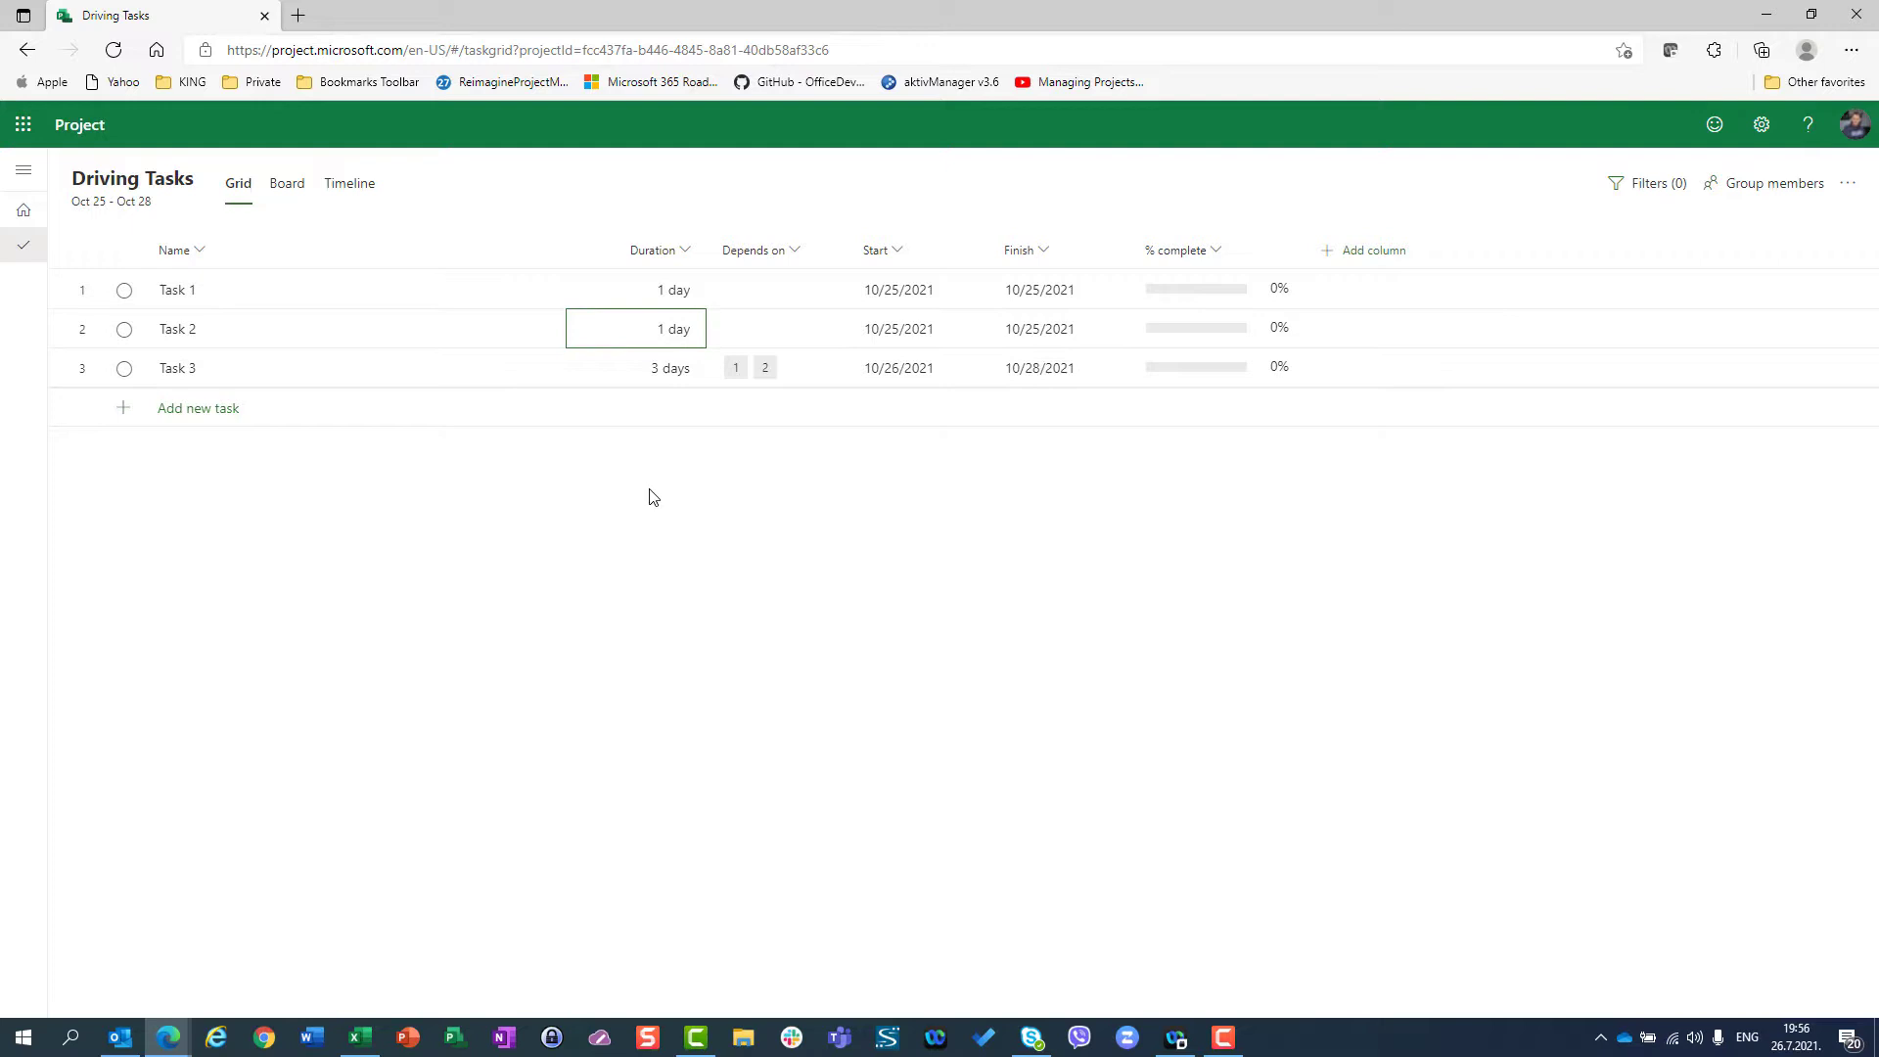
click(1170, 373)
text(50)
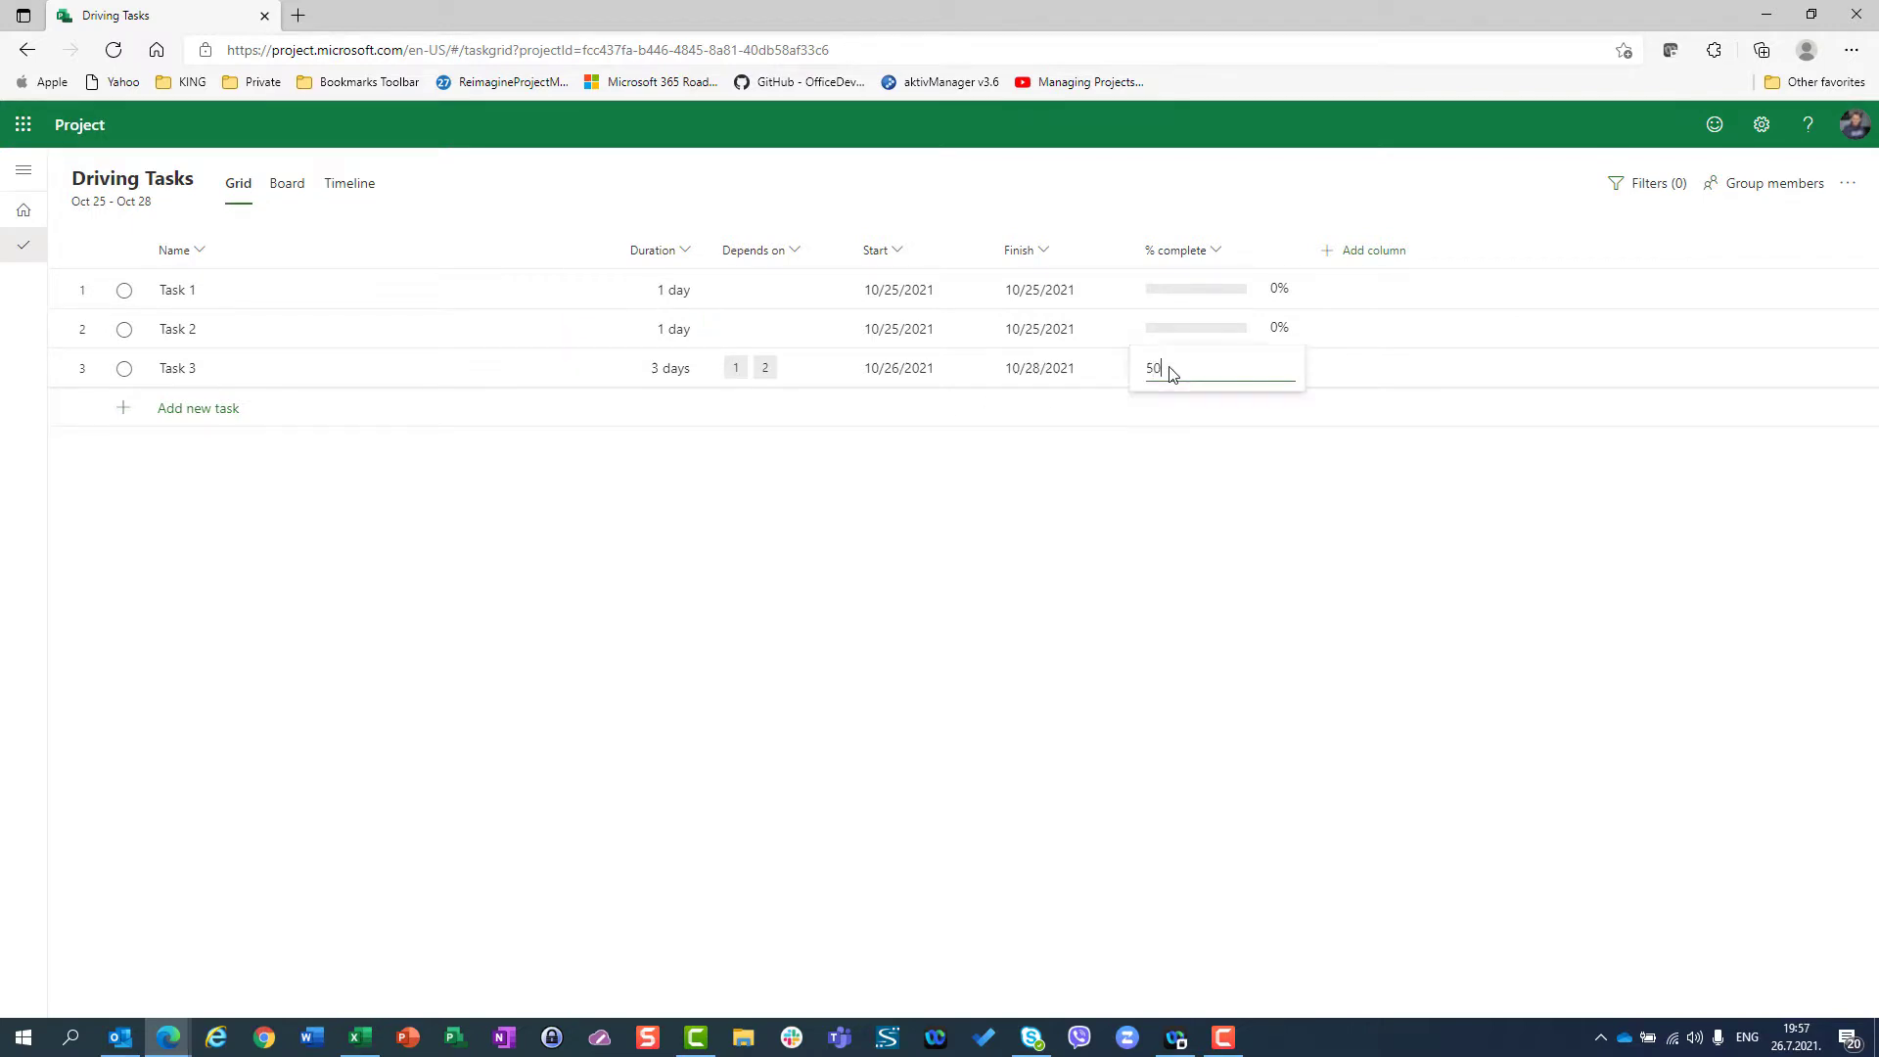
key(Return)
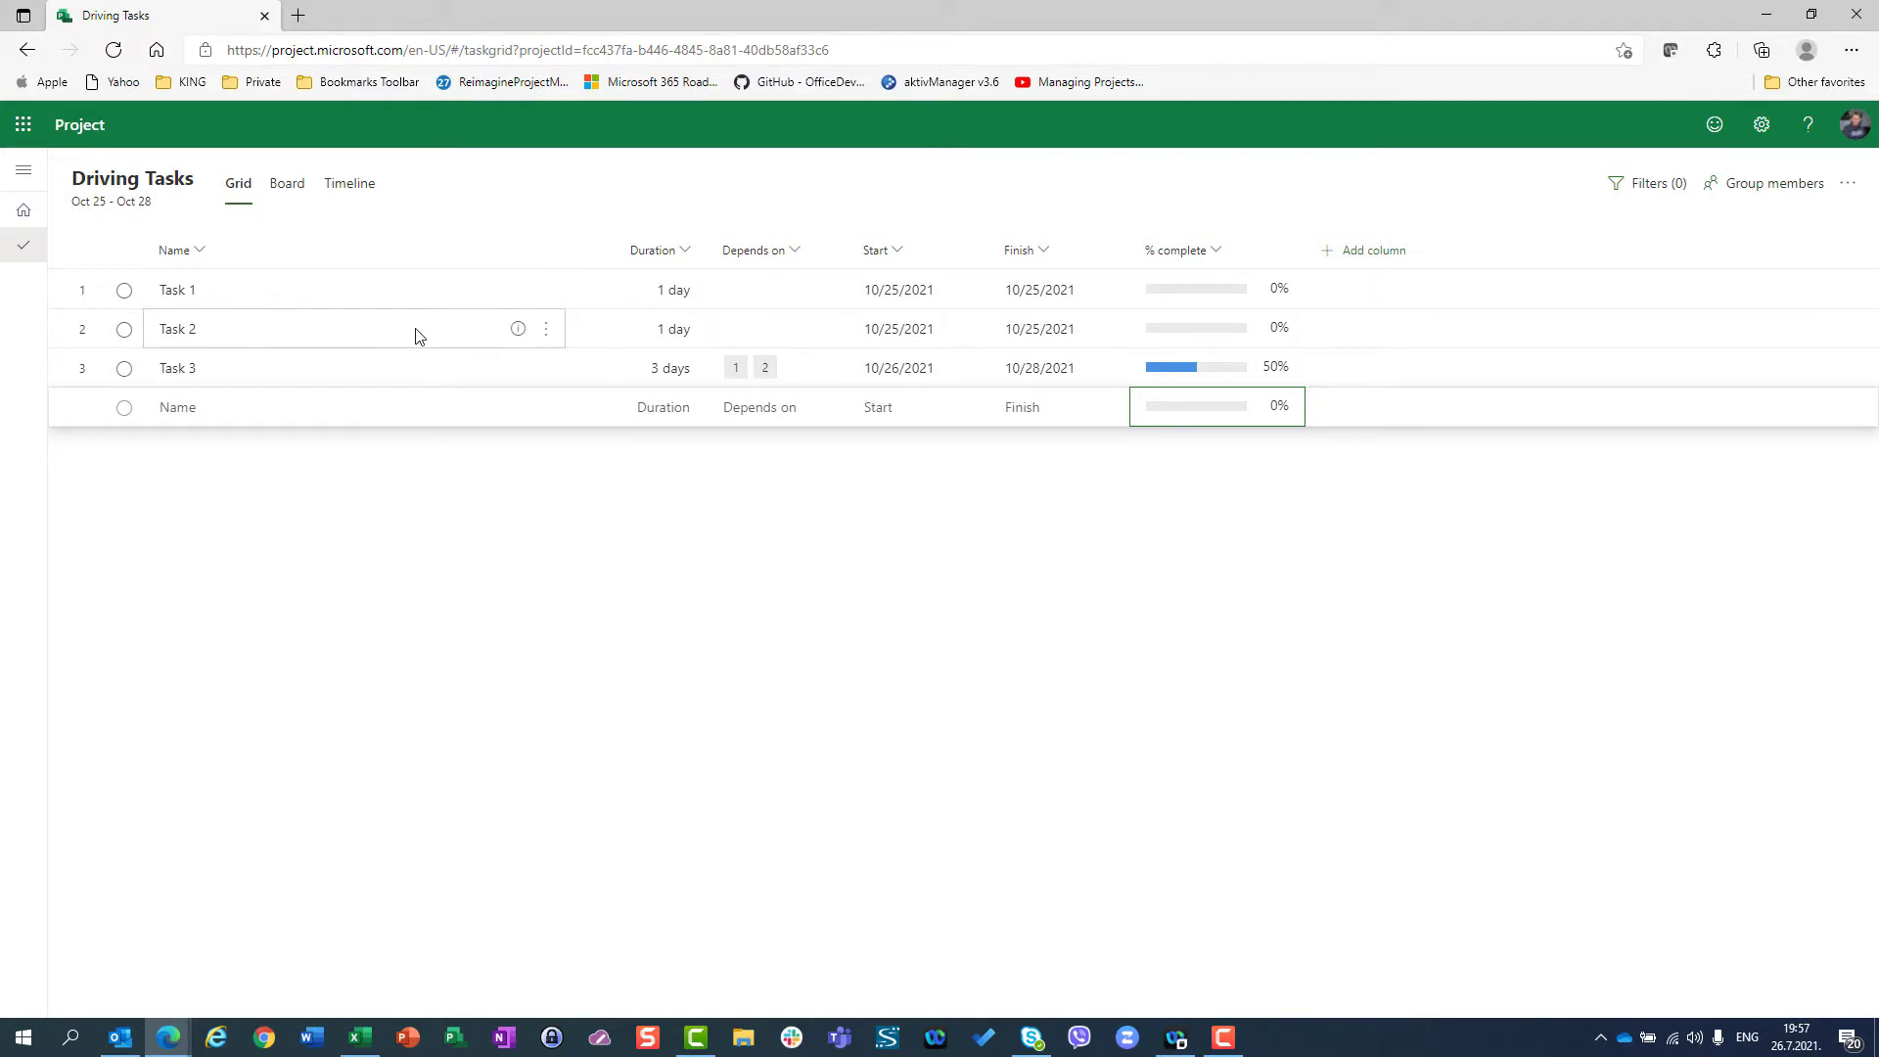
Lengthen Task 1 to 5 days and Task 2 to 6 days, then view Task 3's details
click(648, 301)
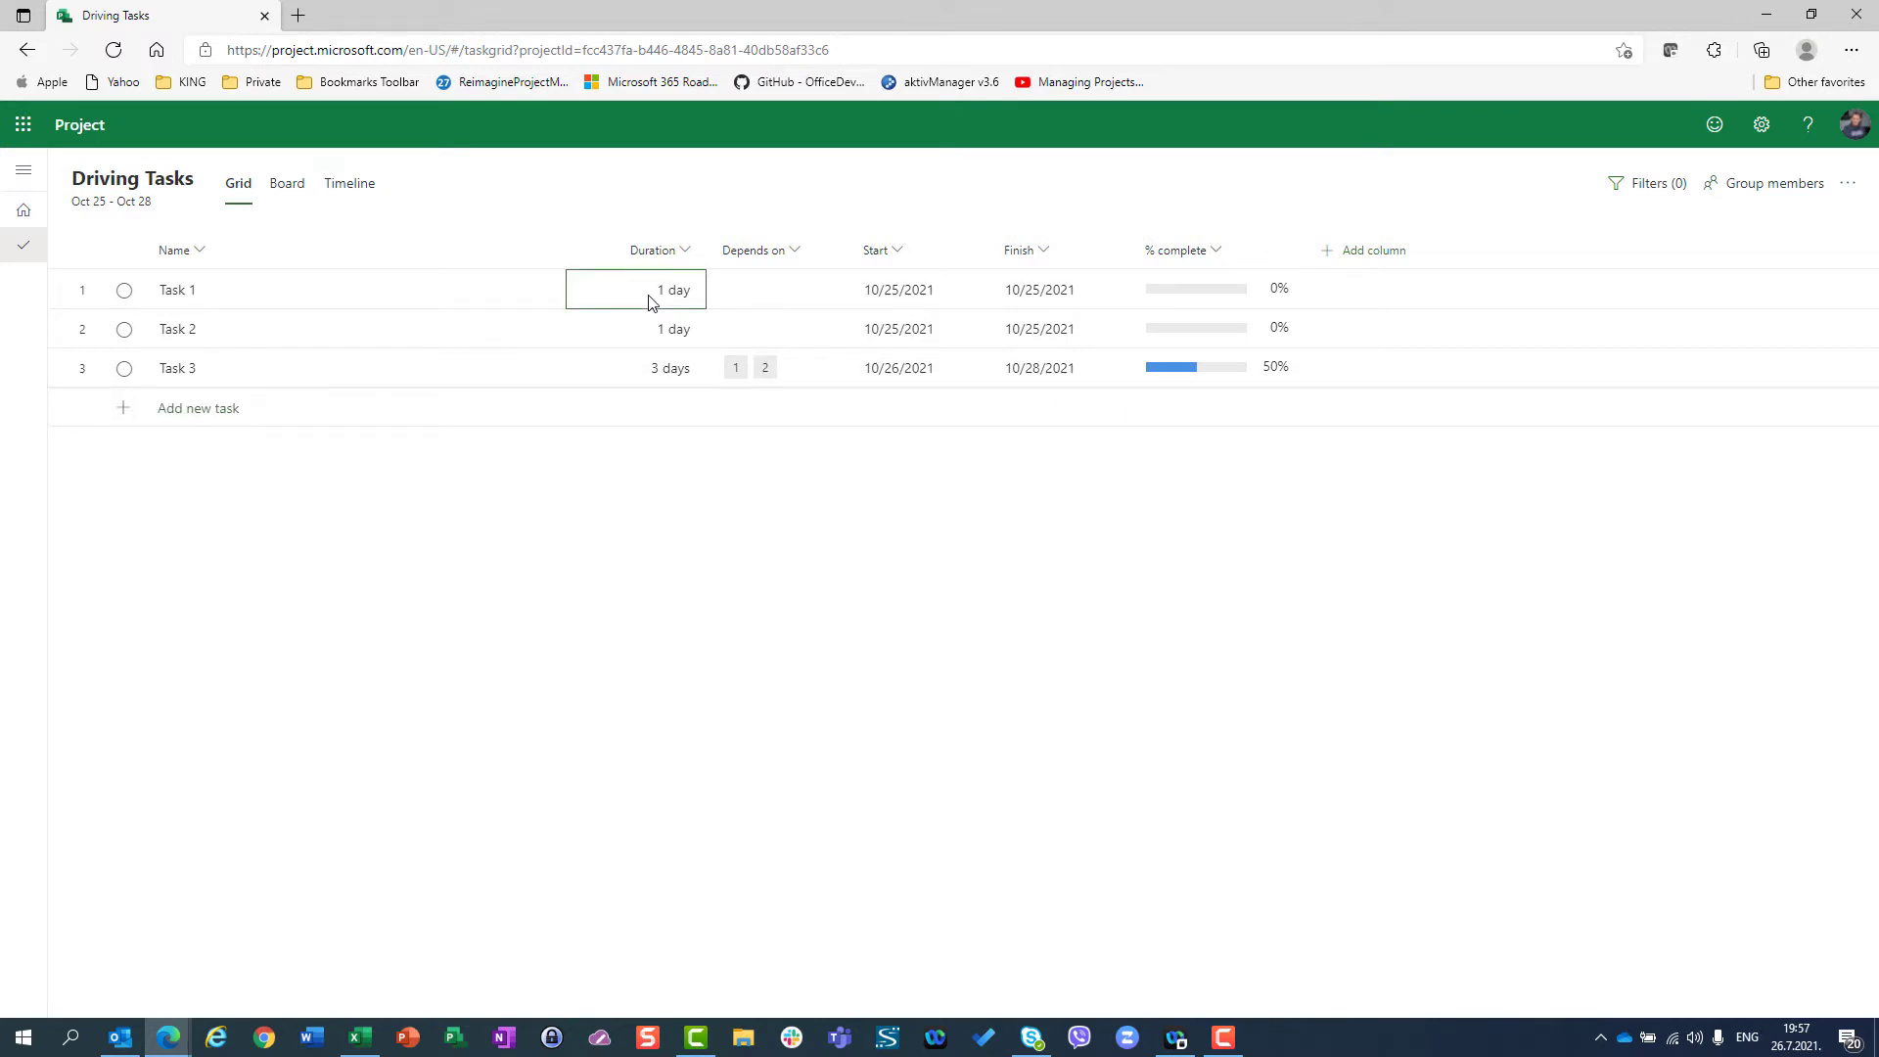
text(5)
key(Return)
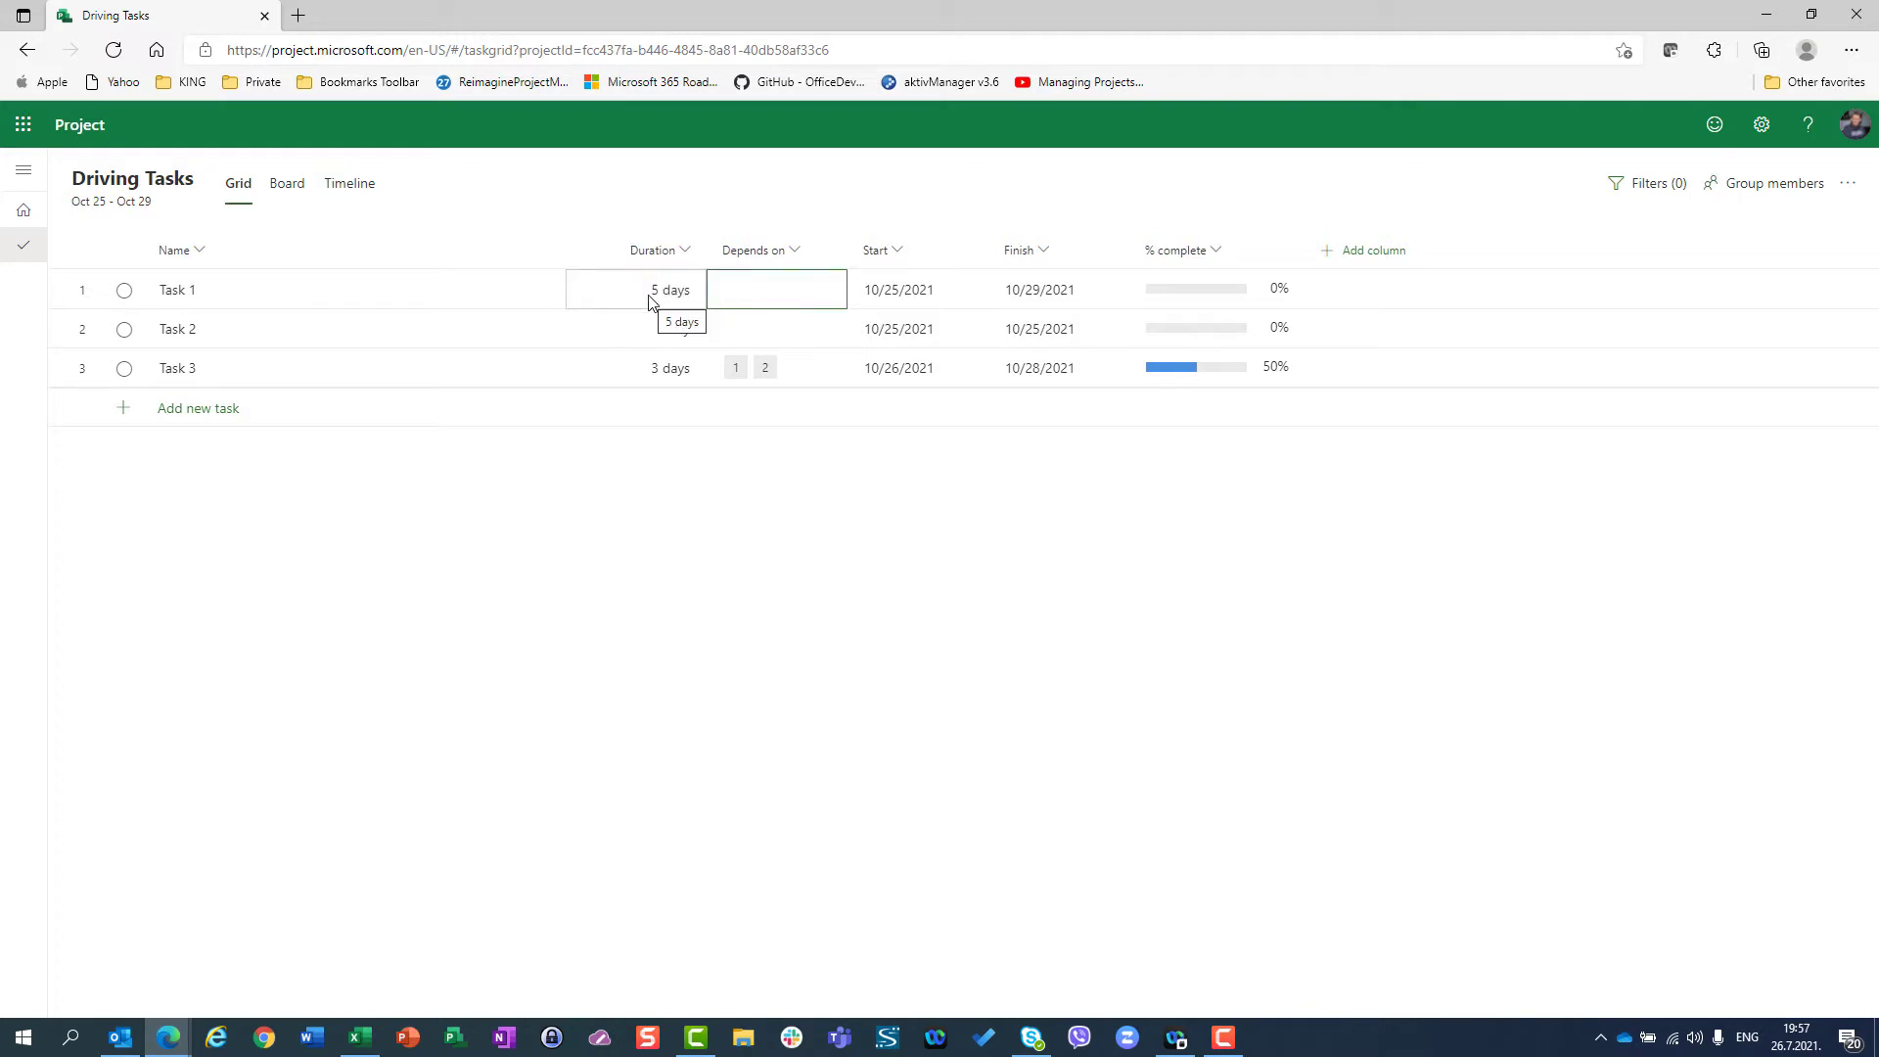
text(6)
key(Return)
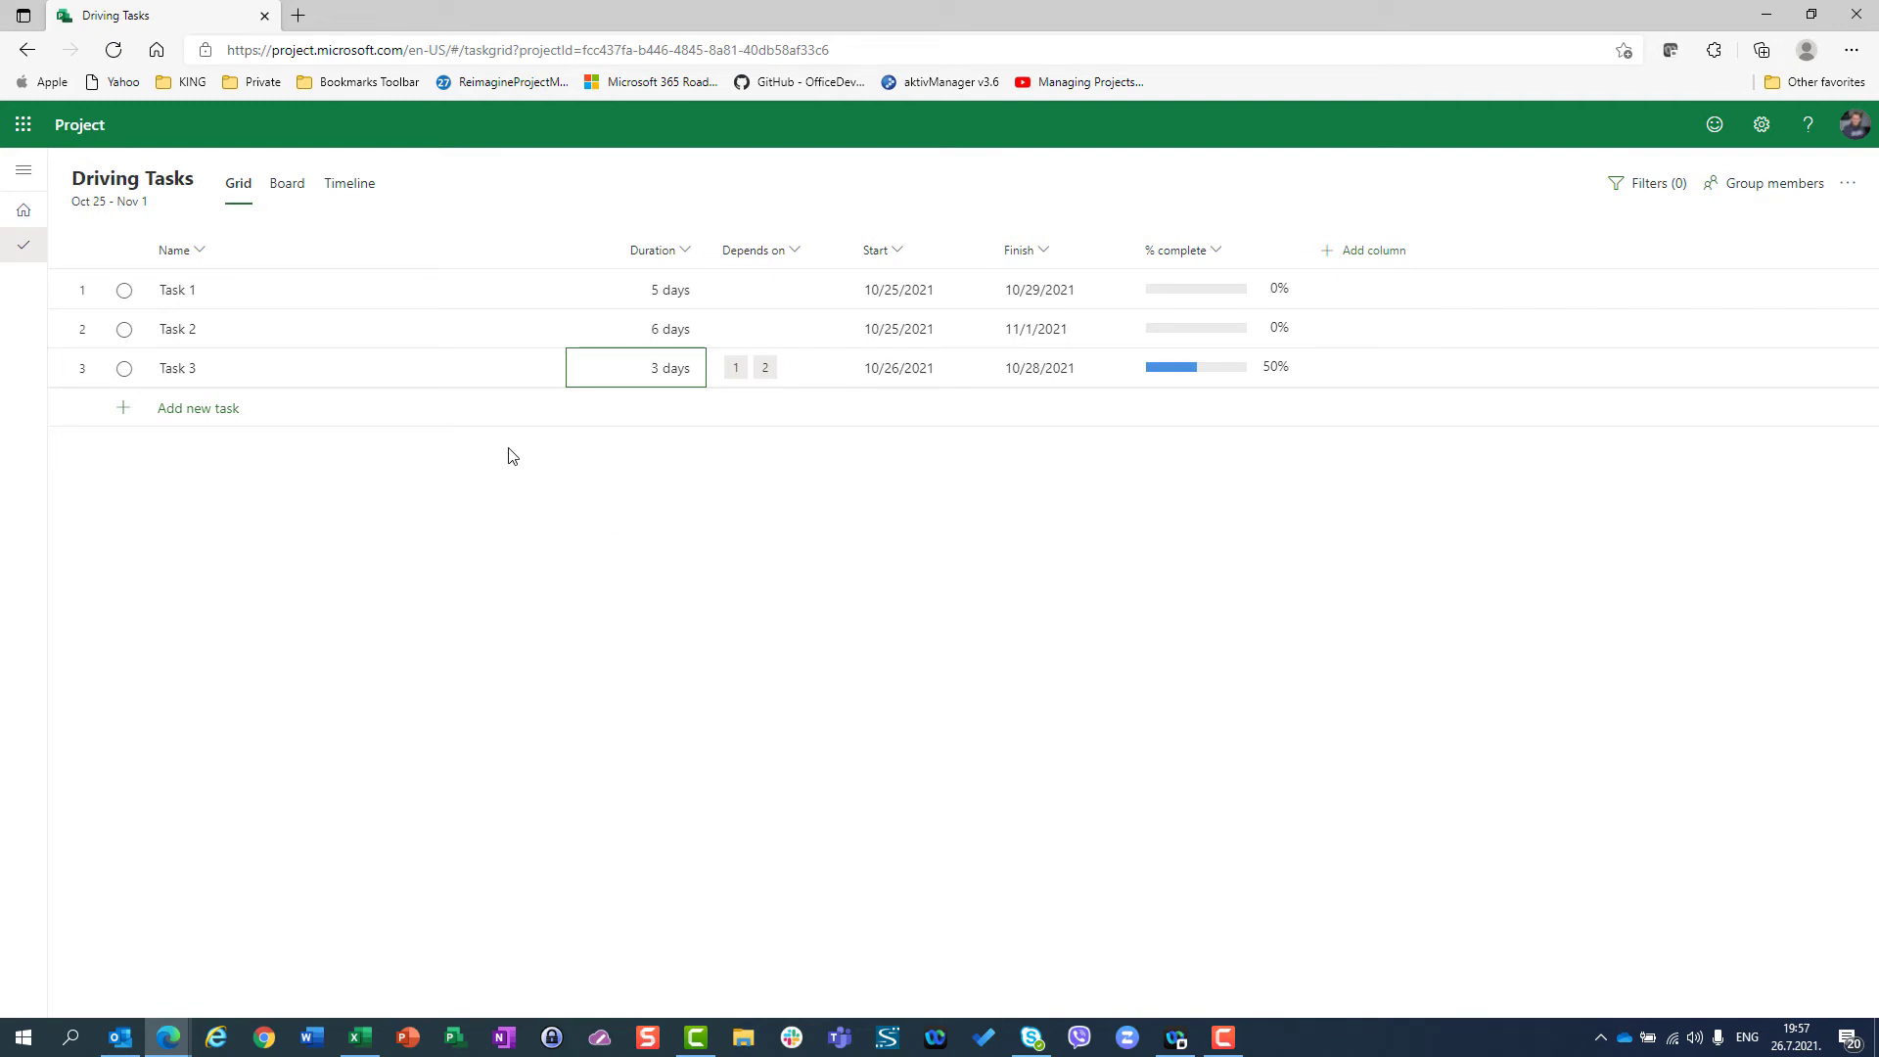
mouse_move(352, 368)
click(518, 367)
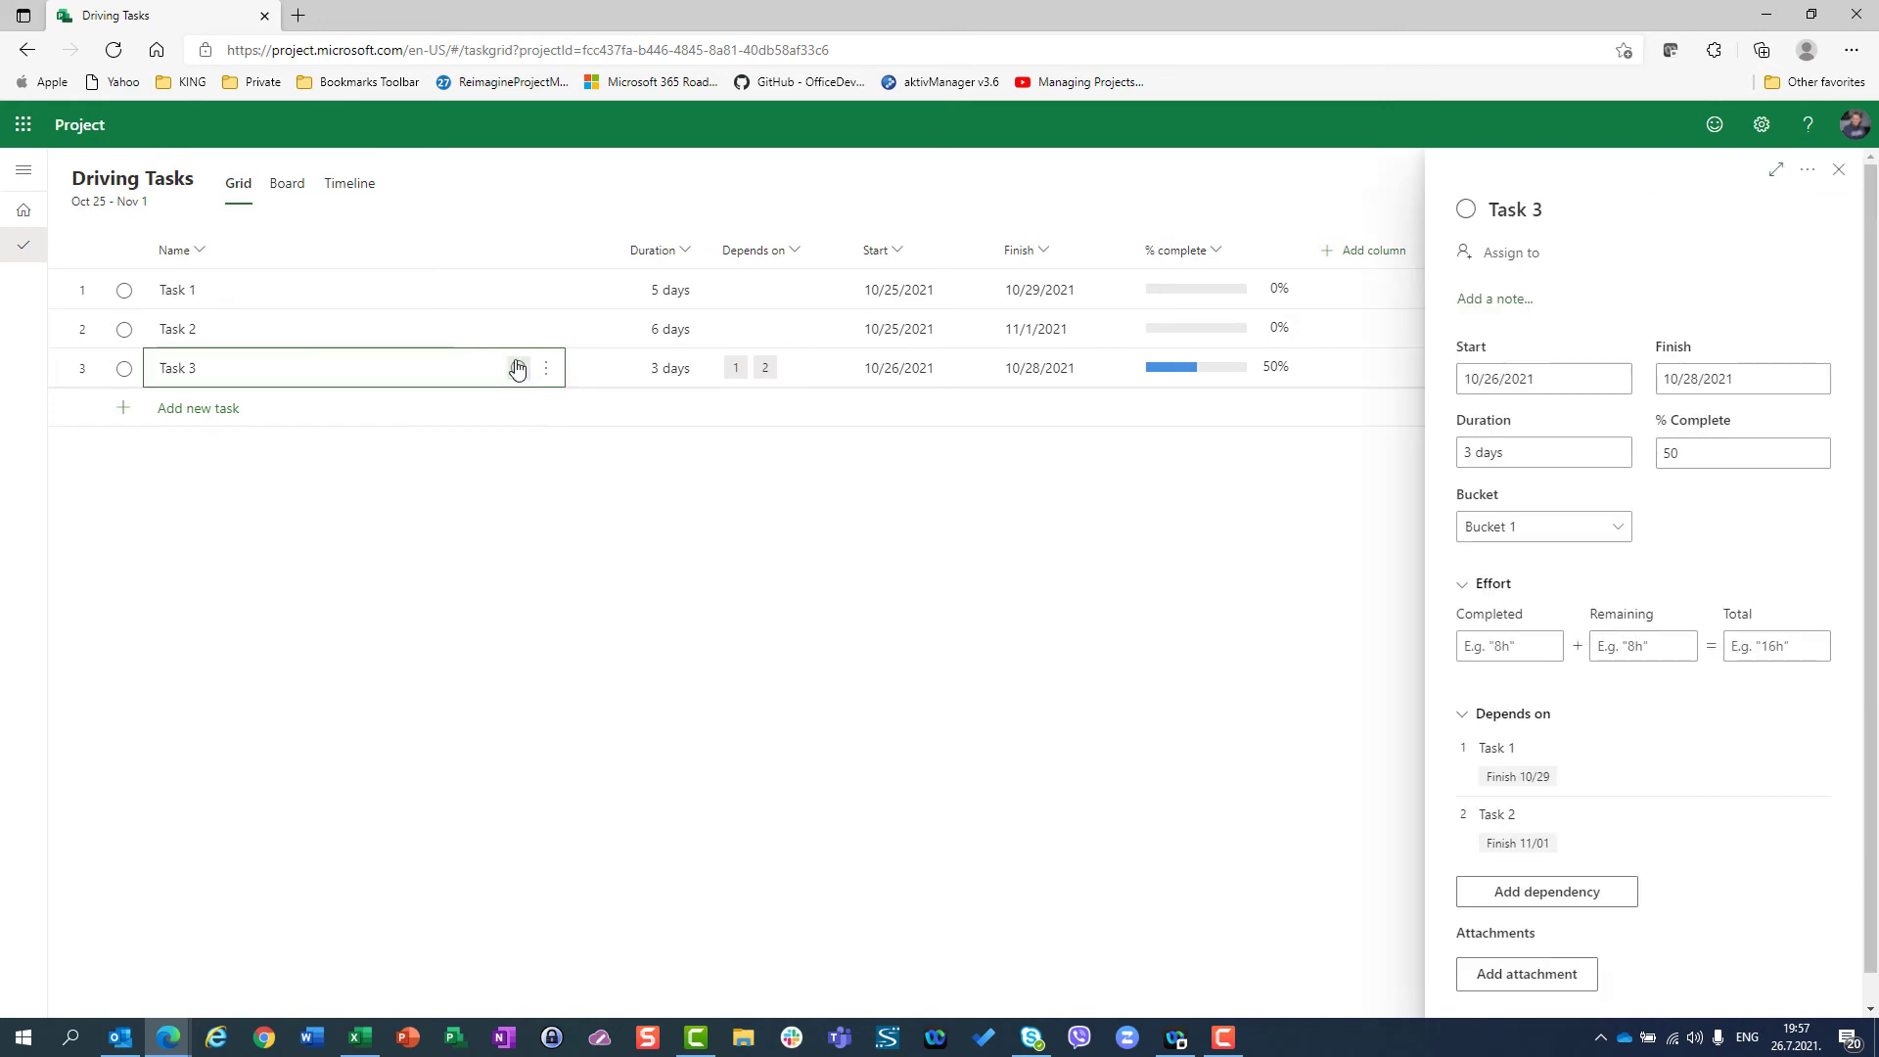